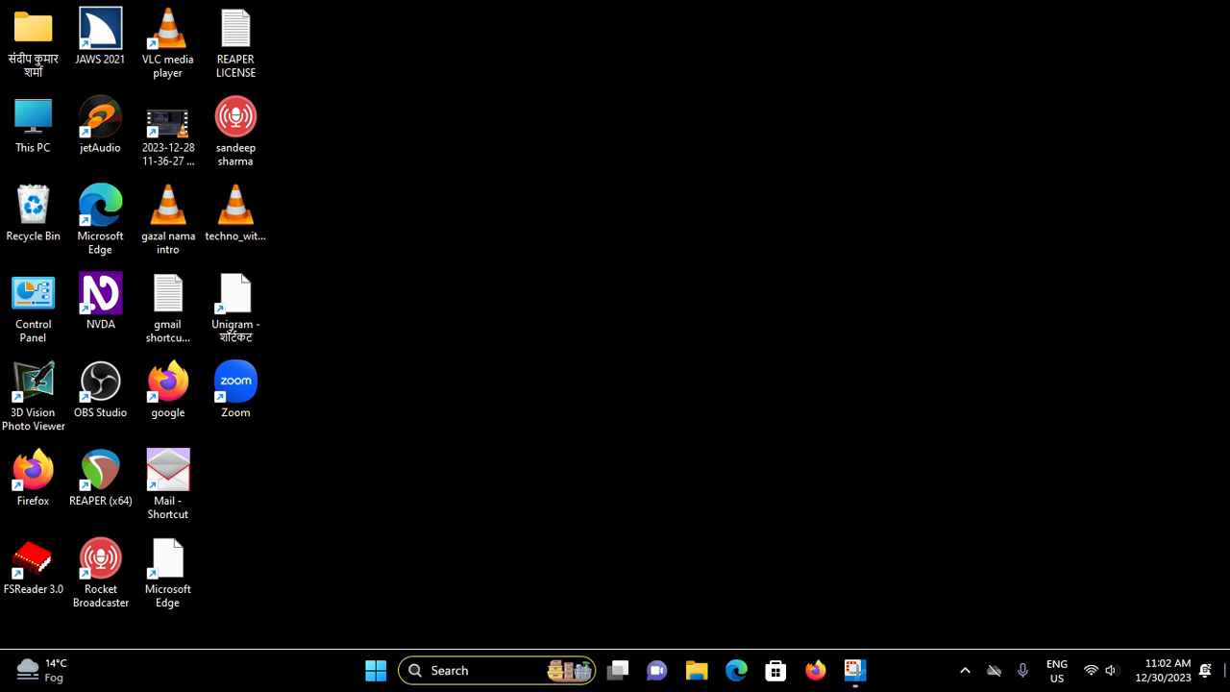
Bring up the window of the OBS Studio instance running in the system tray
{"action": "key", "text": "t"}
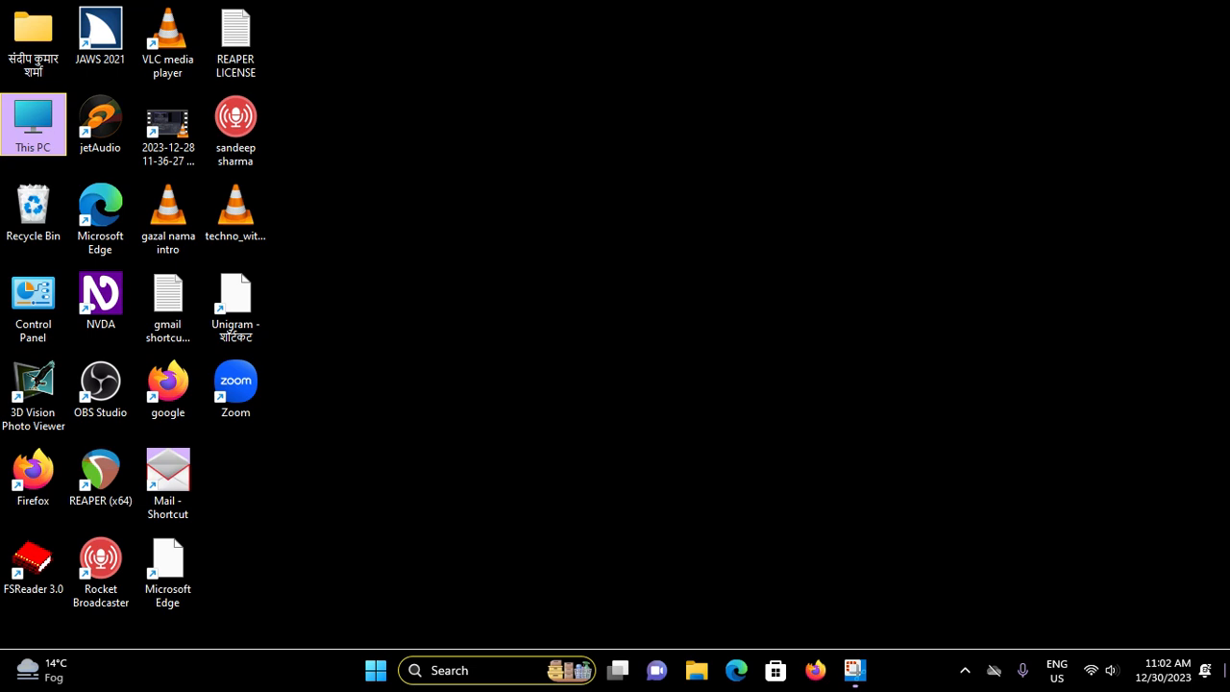
{"action": "key", "text": "o"}
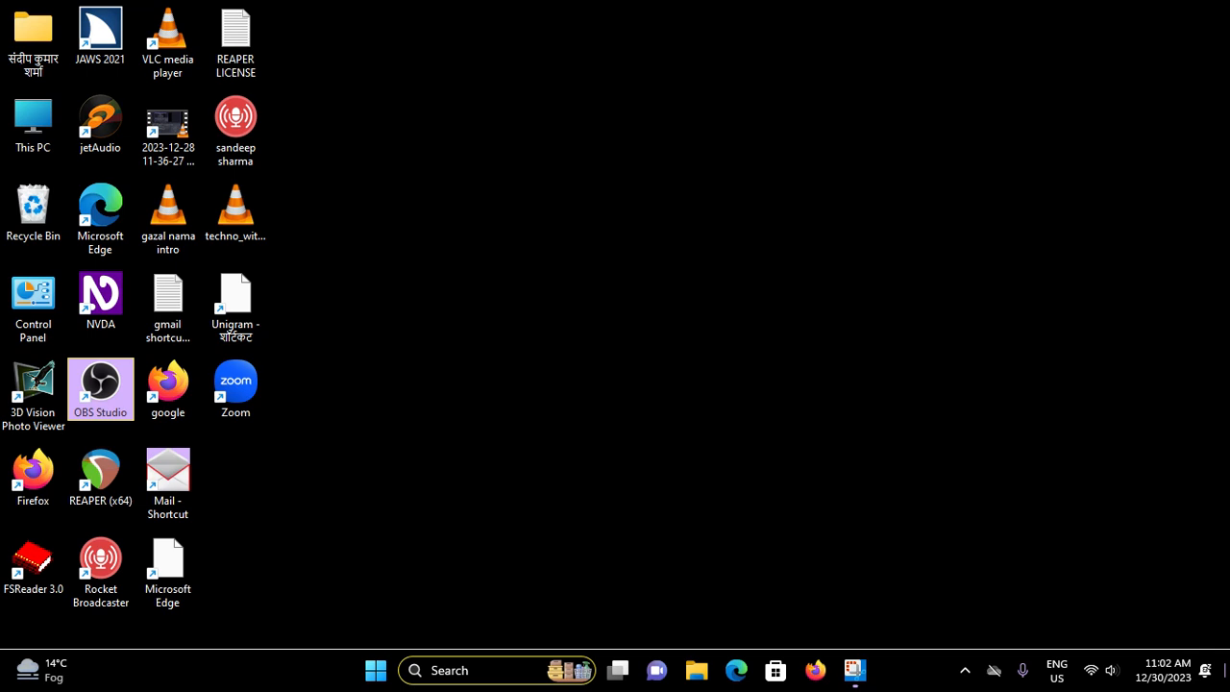
{"action": "key", "text": "super+b"}
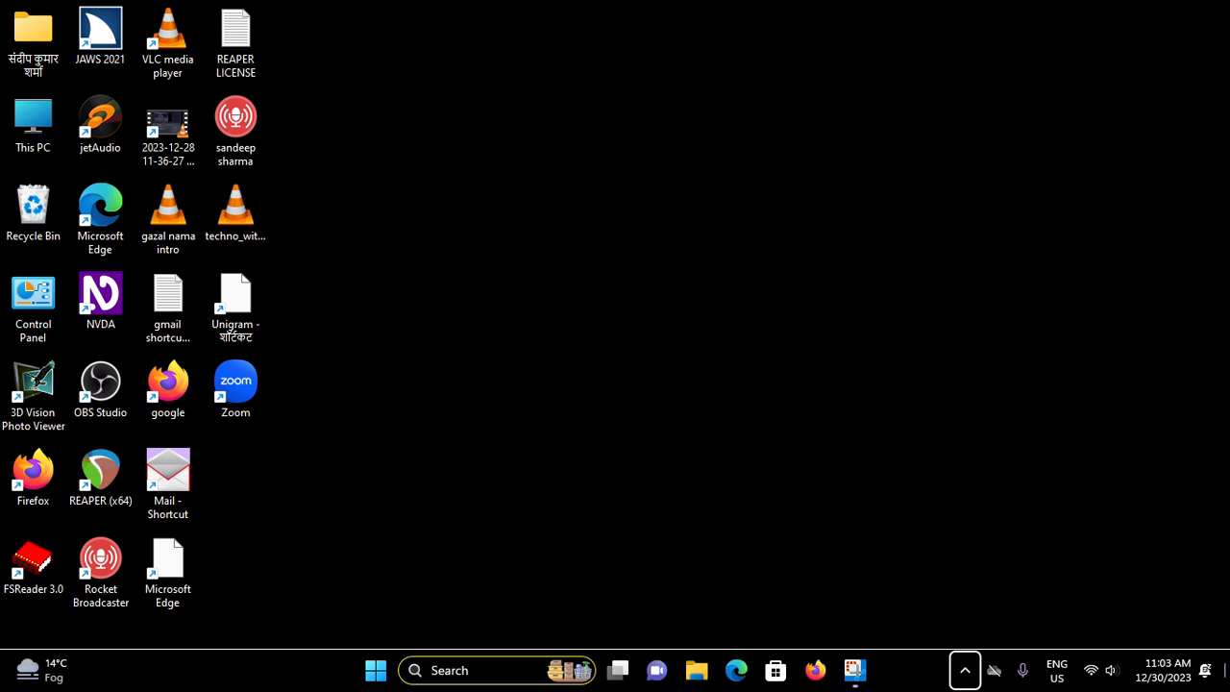
{"action": "key", "text": "Return"}
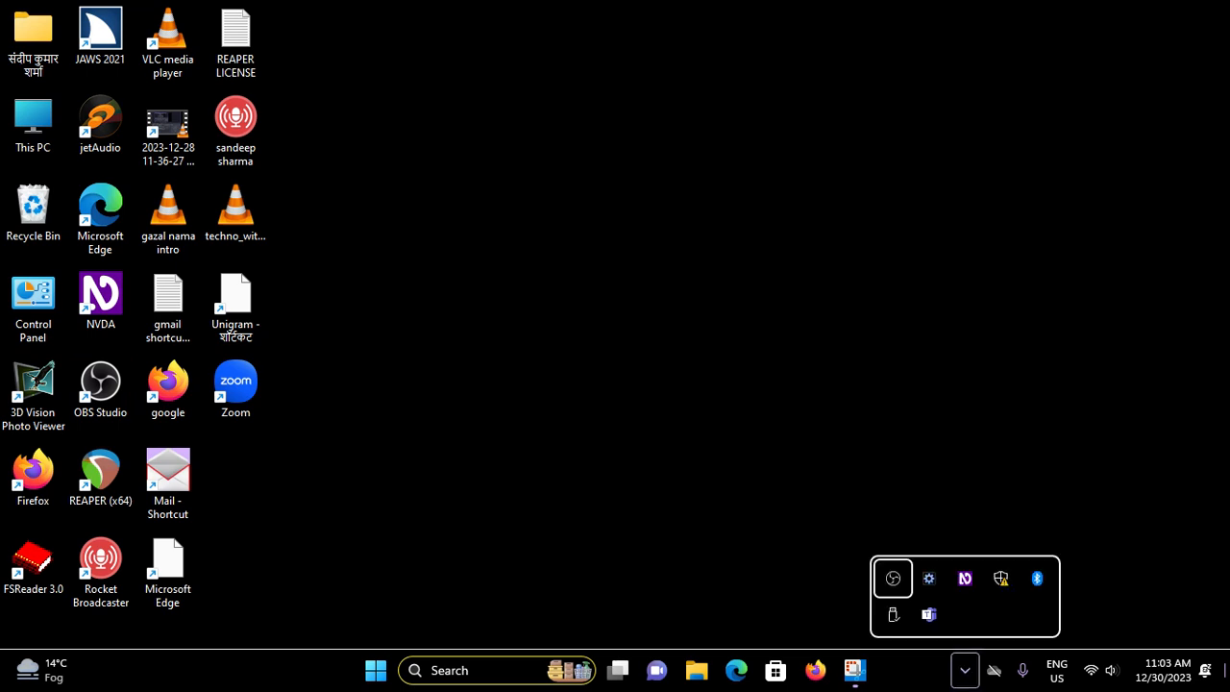
{"action": "key", "text": "shift+F10"}
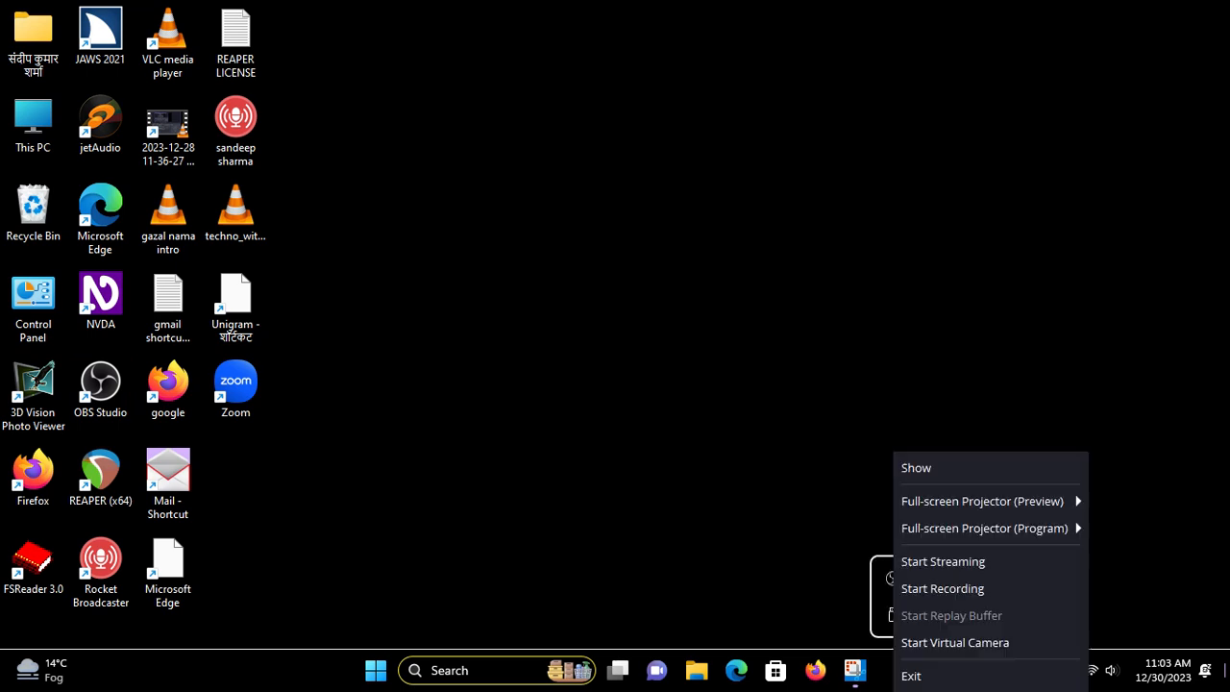
{"action": "key", "text": "Up"}
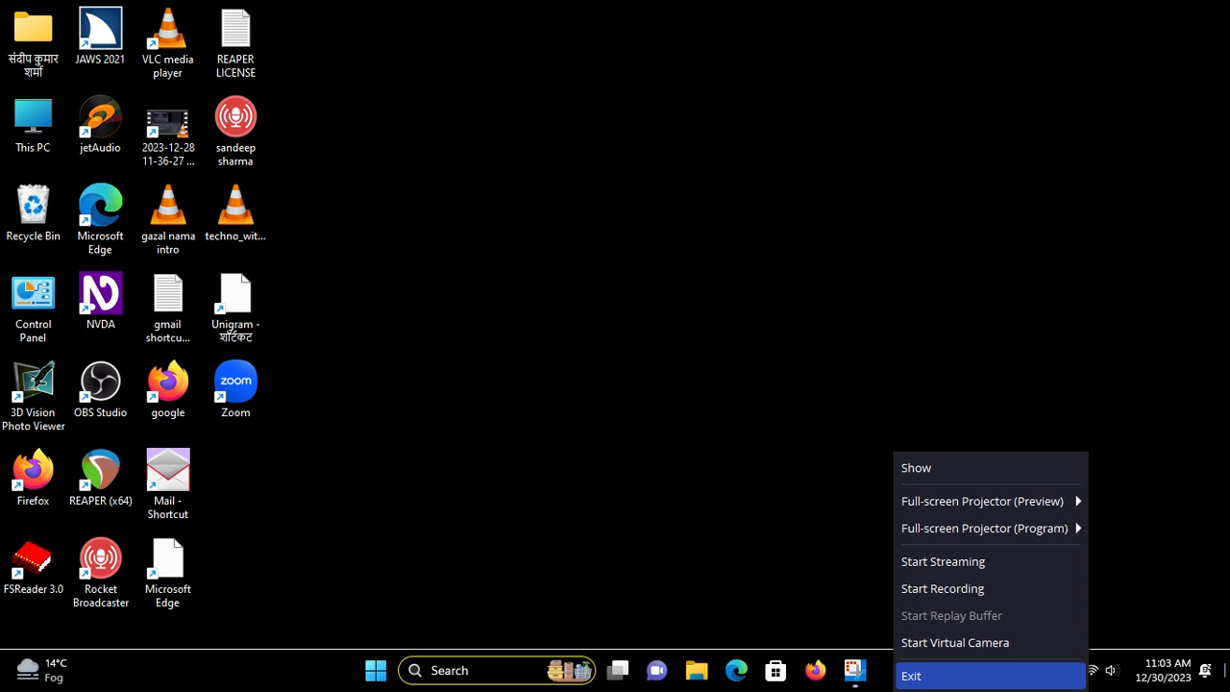
{"action": "key", "text": "Down"}
{"action": "key", "text": "Return"}
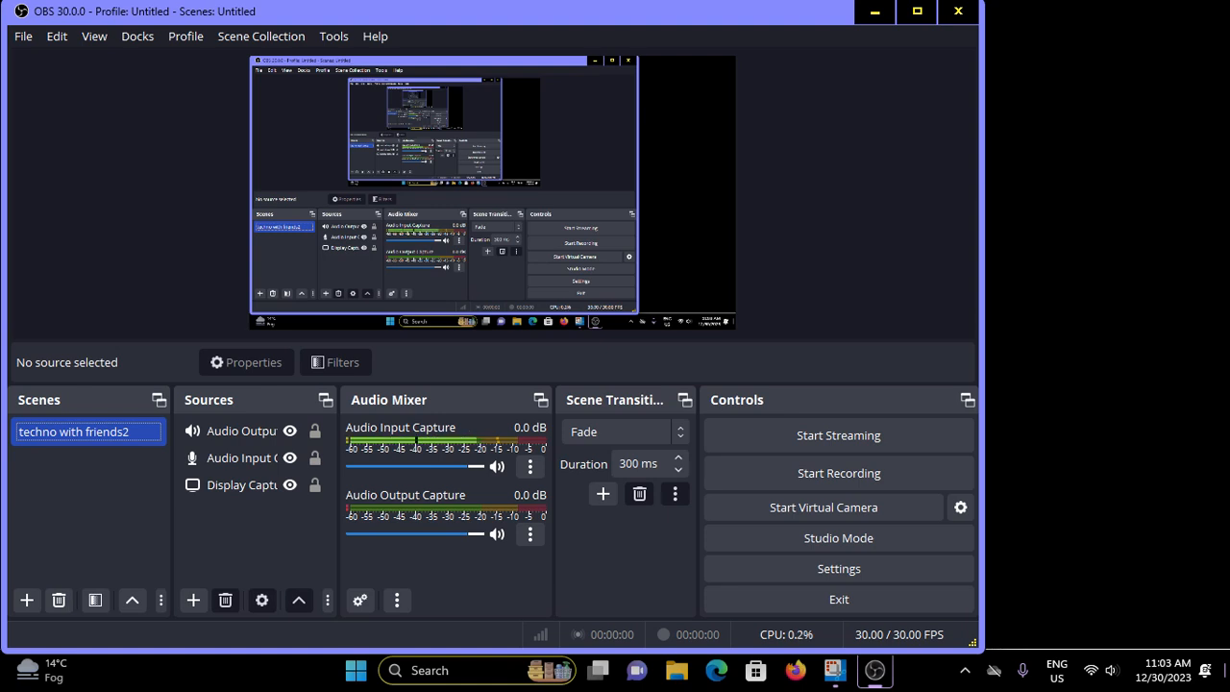
Open the Settings dialog from the main OBS window
{"action": "key", "text": "Tab"}
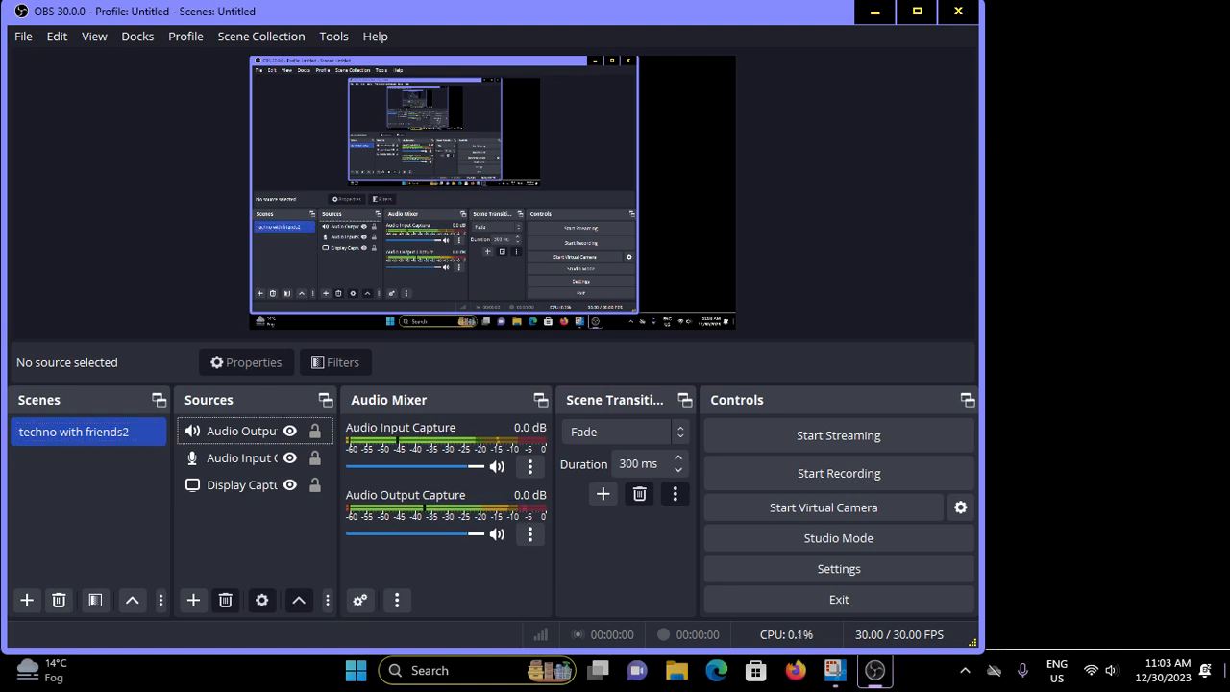
{"action": "key", "text": "Tab"}
{"action": "key", "text": "Tab"}
{"action": "key", "text": "Tab"}
{"action": "key", "text": "Tab"}
{"action": "key", "text": "Tab"}
{"action": "key", "text": "Tab"}
{"action": "key", "text": "Tab"}
{"action": "key", "text": "Tab"}
{"action": "key", "text": "Tab"}
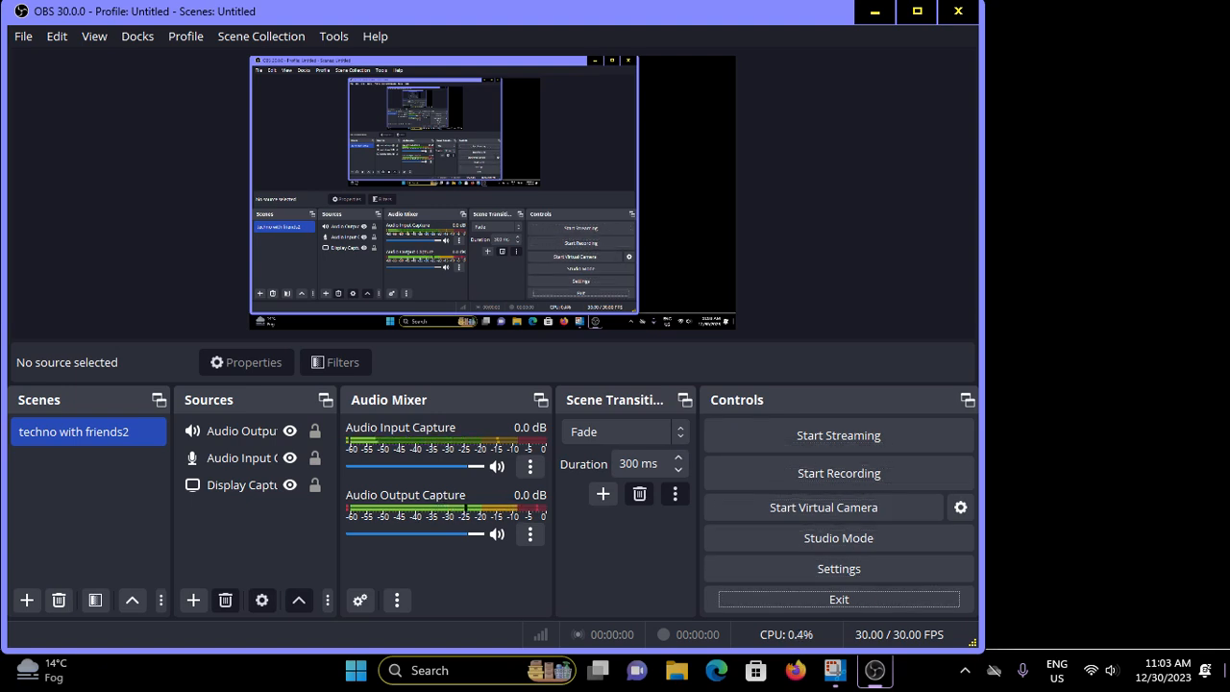
{"action": "key", "text": "shift+Tab"}
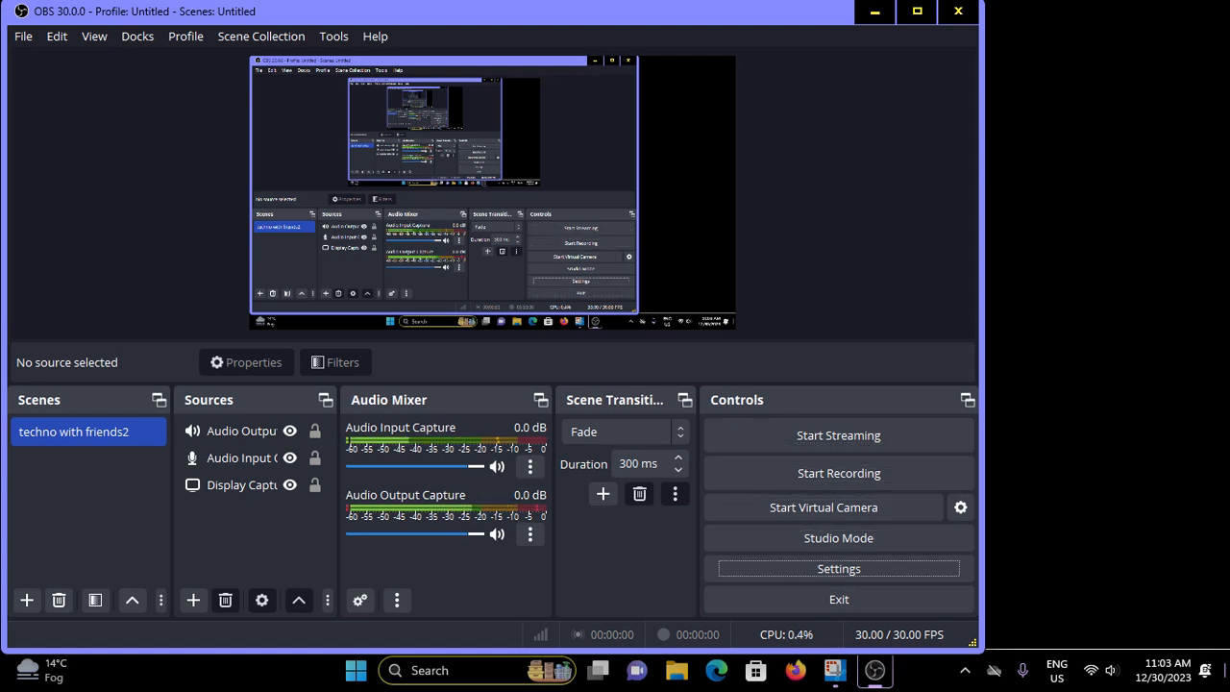
{"action": "key", "text": "Return"}
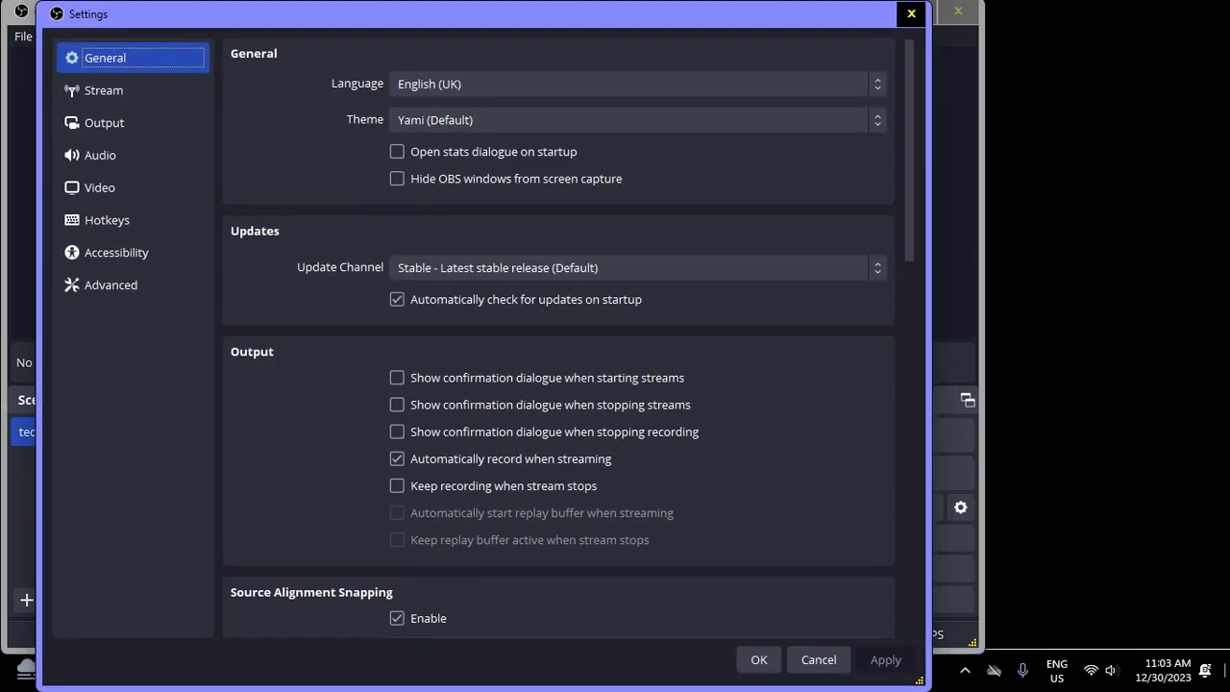
Go to the Output settings and switch the output mode to Simple
{"action": "key", "text": "Down"}
{"action": "key", "text": "Down"}
{"action": "key", "text": "Down"}
{"action": "key", "text": "Up"}
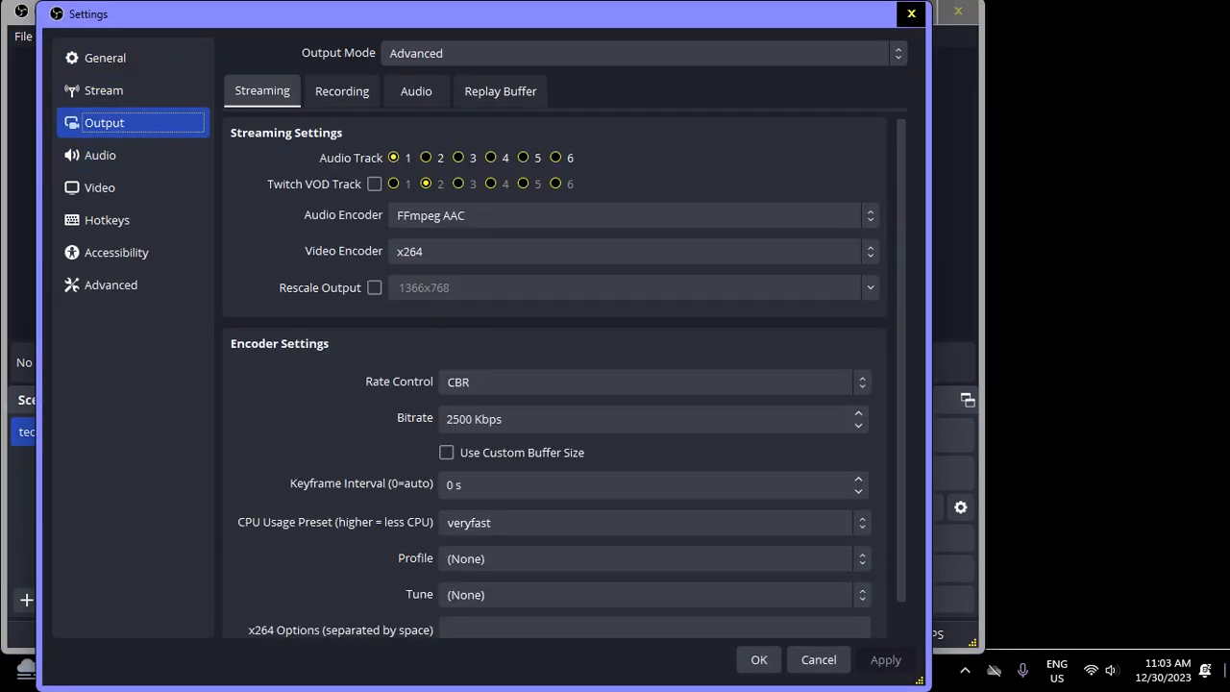
{"action": "key", "text": "Tab"}
{"action": "key", "text": "Tab"}
{"action": "key", "text": "Tab"}
{"action": "key", "text": "Tab"}
{"action": "key", "text": "Tab"}
{"action": "key", "text": "Tab"}
{"action": "key", "text": "Tab"}
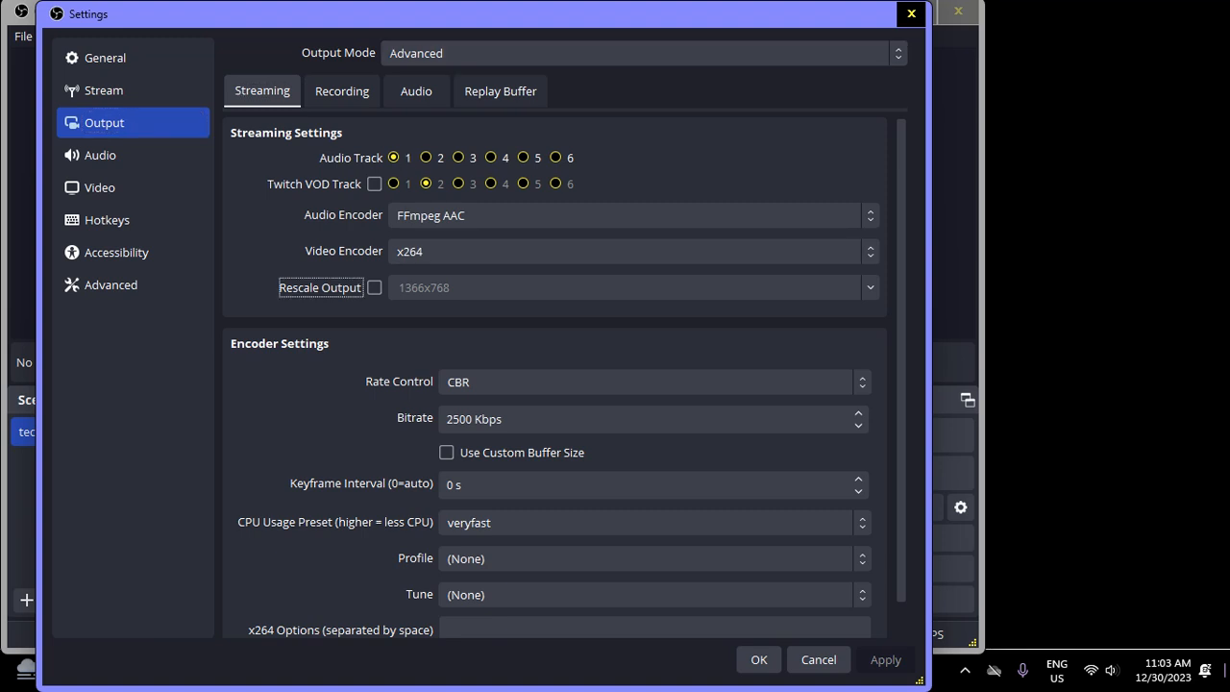
{"action": "key", "text": "shift+Tab"}
{"action": "key", "text": "shift+Tab"}
{"action": "key", "text": "shift+Tab"}
{"action": "key", "text": "shift+Tab"}
{"action": "key", "text": "shift+Tab"}
{"action": "key", "text": "shift+Tab"}
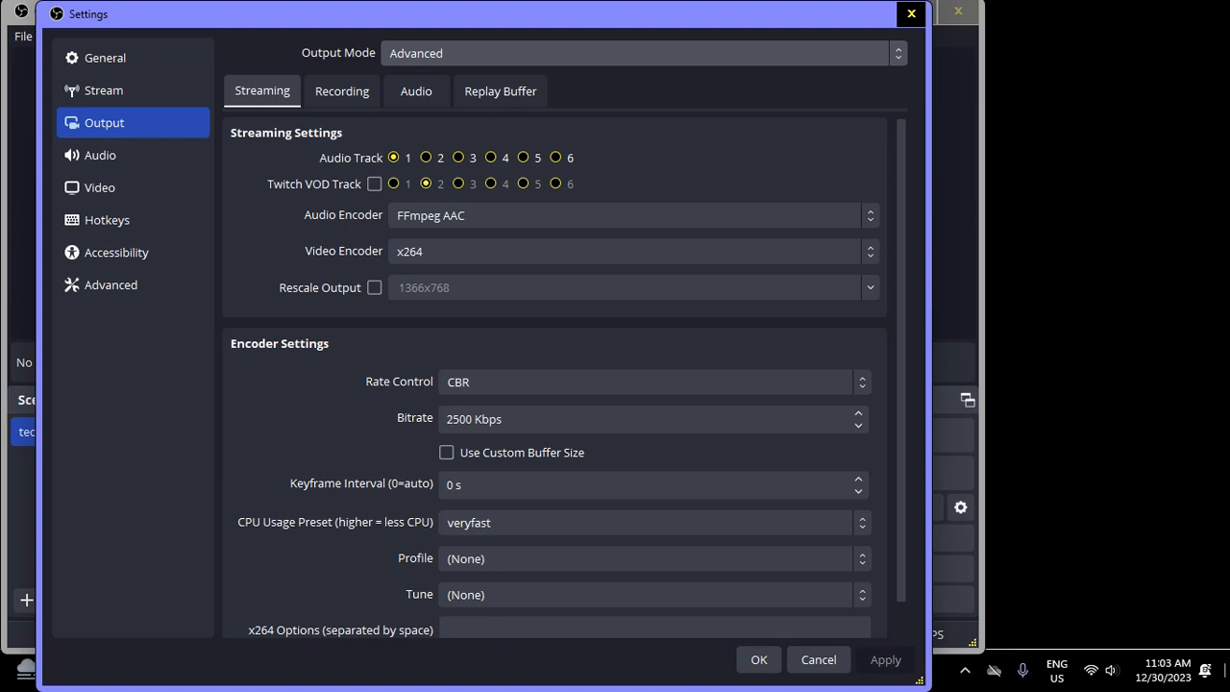
{"action": "key", "text": "Up"}
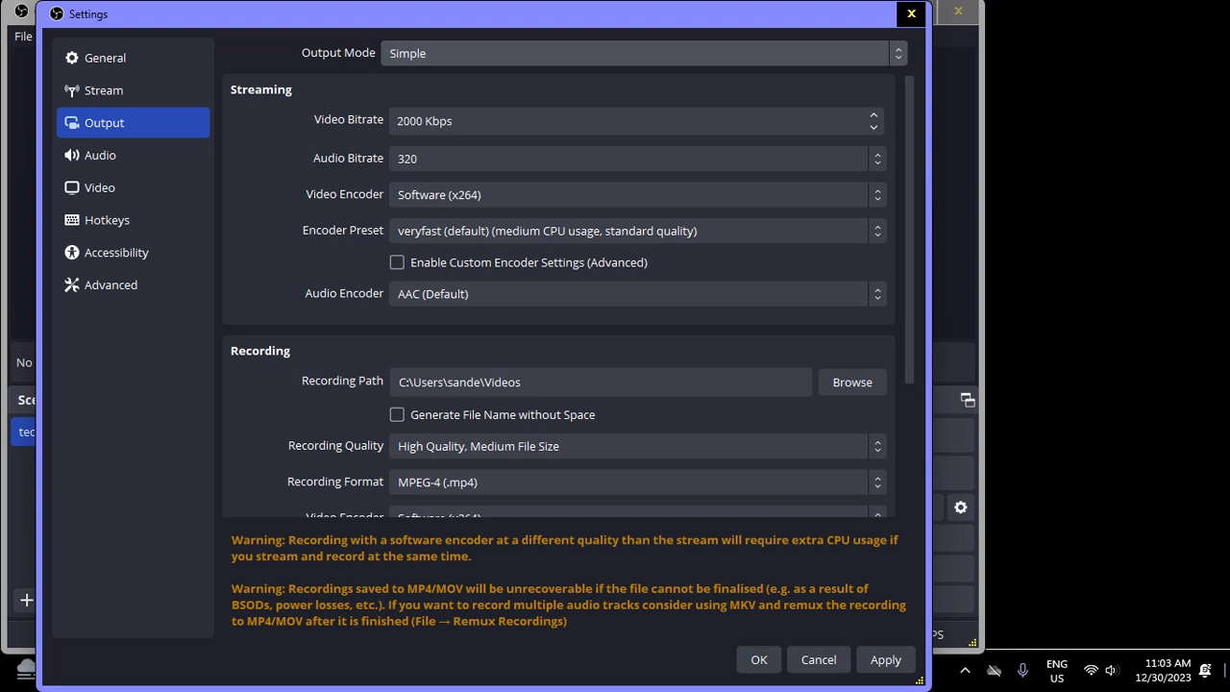
Enable audio track 2 alongside track 1 in the recording settings
{"action": "key", "text": "Tab"}
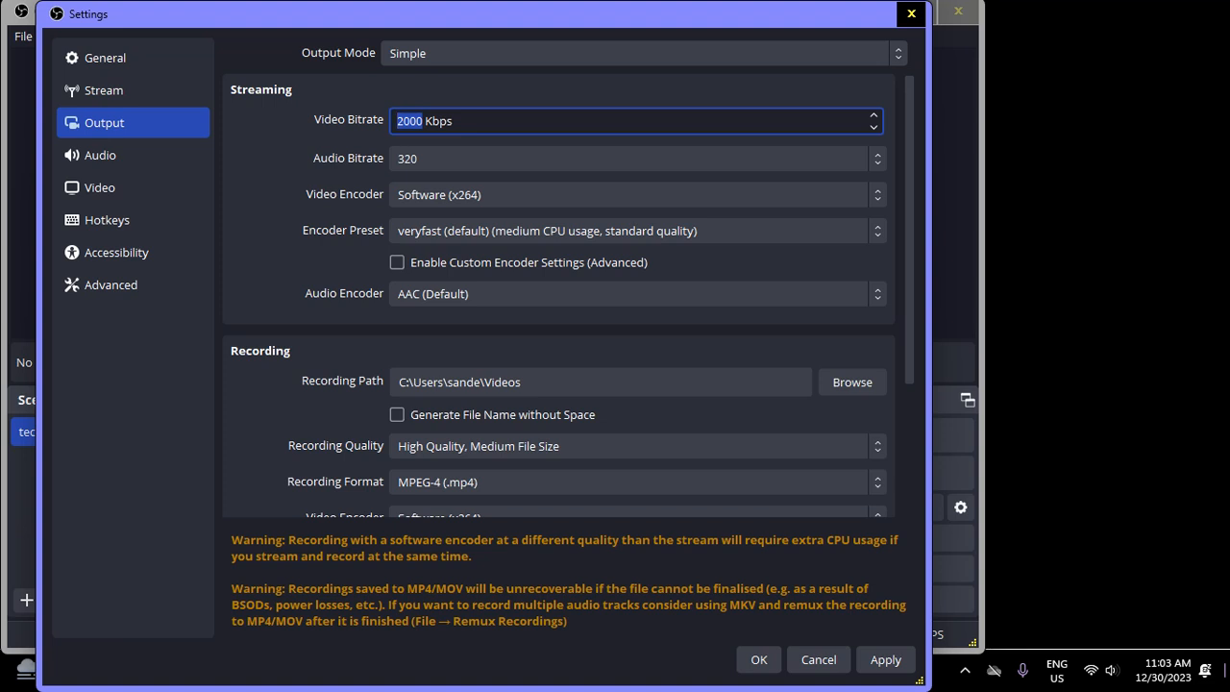
{"action": "key", "text": "Tab"}
{"action": "key", "text": "Tab"}
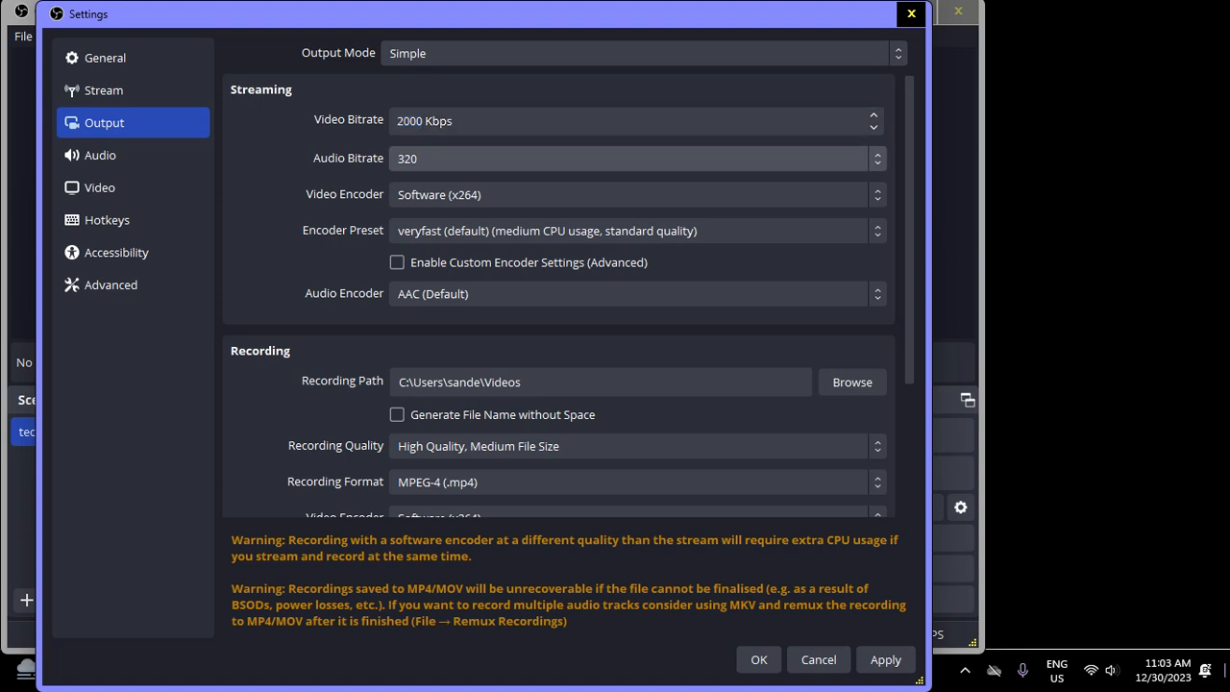
{"action": "key", "text": "Tab"}
{"action": "key", "text": "Tab"}
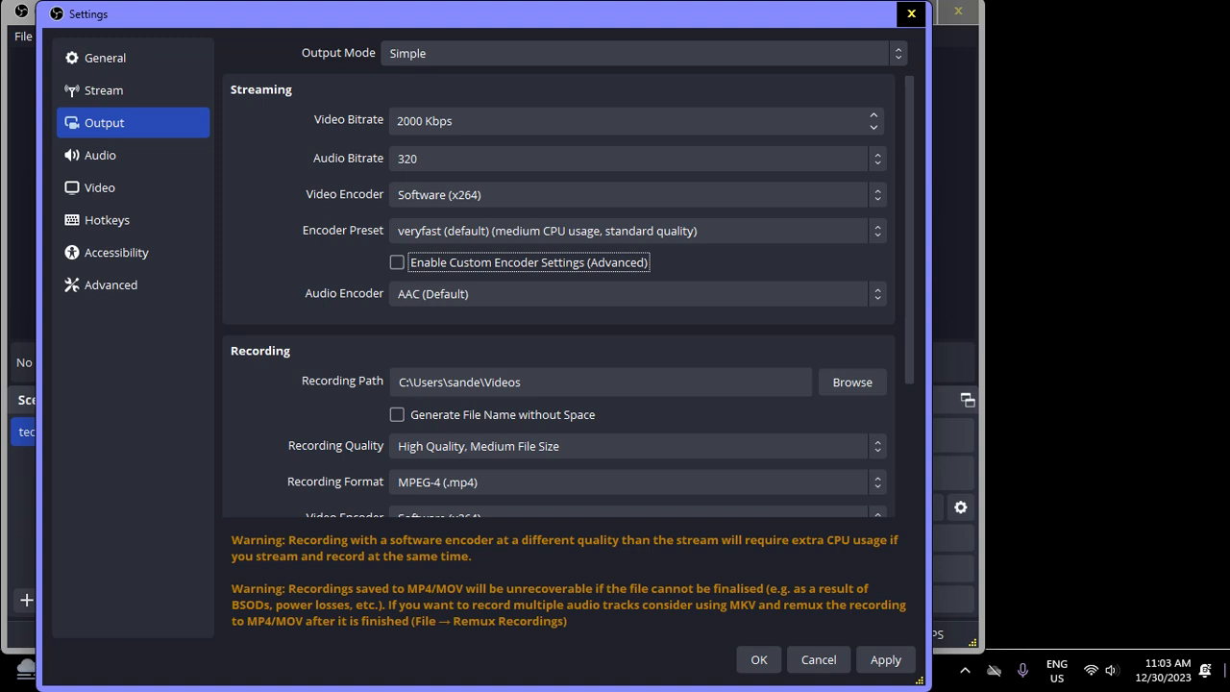
{"action": "key", "text": "Tab"}
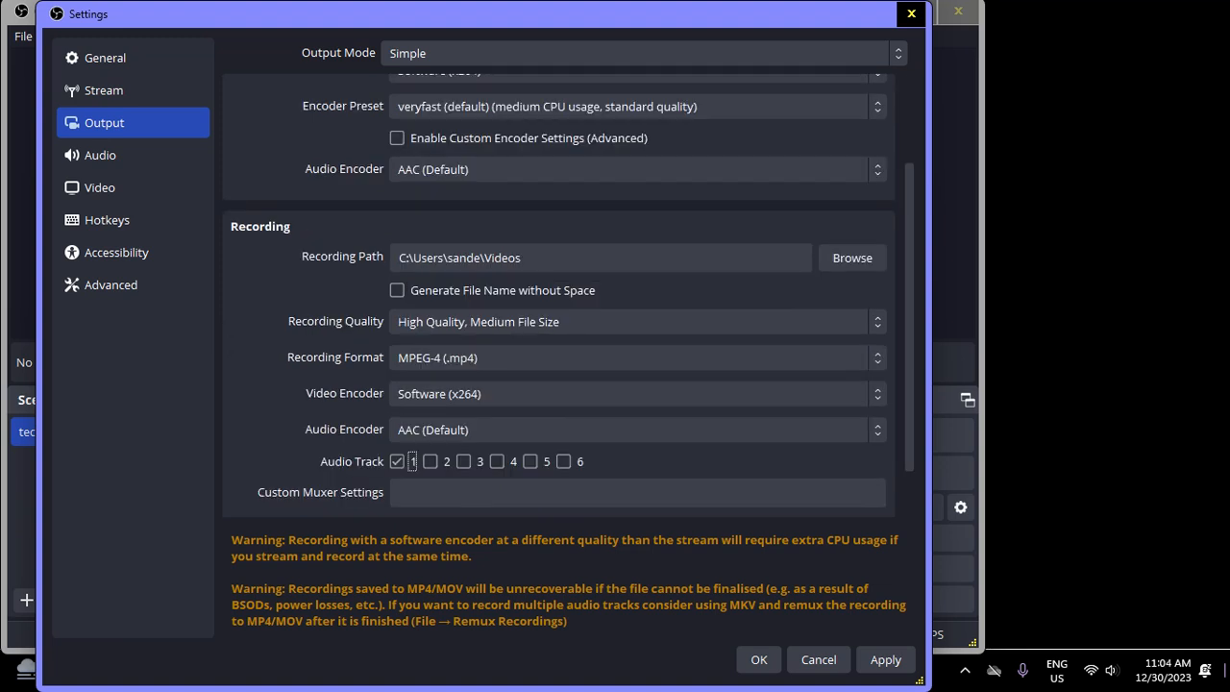
{"action": "key", "text": "Tab"}
{"action": "key", "text": "Tab"}
{"action": "key", "text": "shift+Tab"}
{"action": "key", "text": "Tab"}
{"action": "key", "text": "Tab"}
{"action": "key", "text": "Tab"}
{"action": "key", "text": "Tab"}
{"action": "key", "text": "Tab"}
{"action": "key", "text": "Tab"}
{"action": "key", "text": "shift+Tab"}
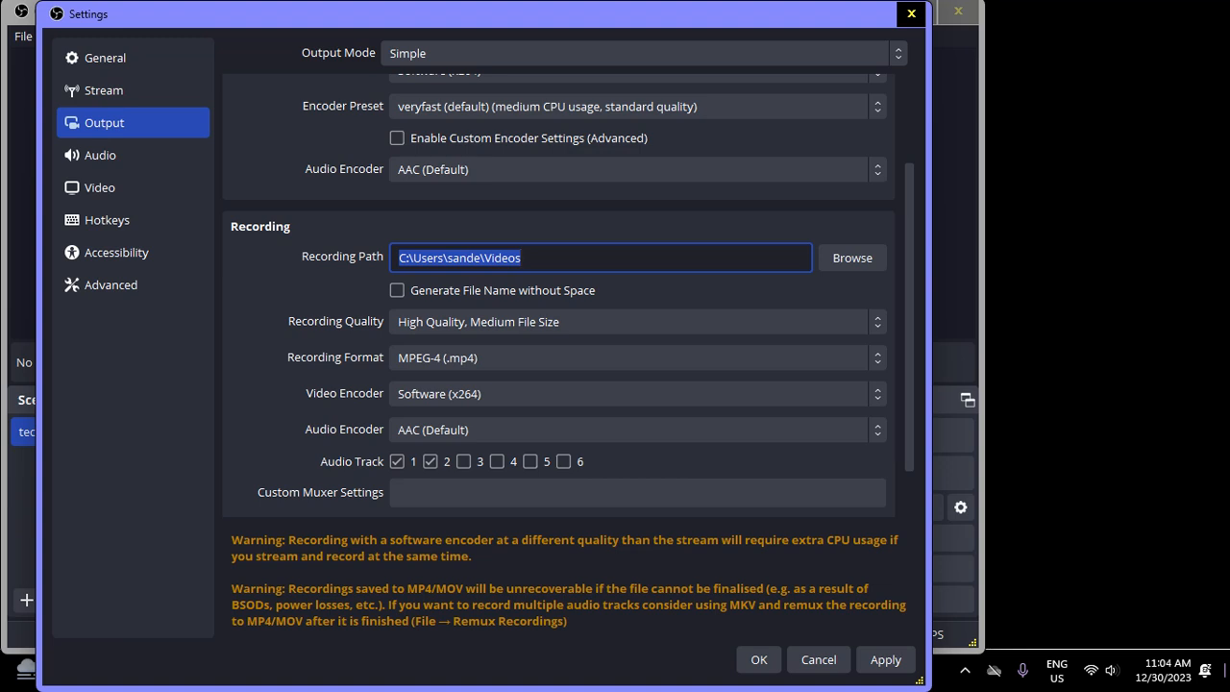
Try the Indistinguishable and Lossless recording qualities, decline lossless, and return to High Quality, Medium File Size
{"action": "key", "text": "Tab"}
{"action": "key", "text": "Tab"}
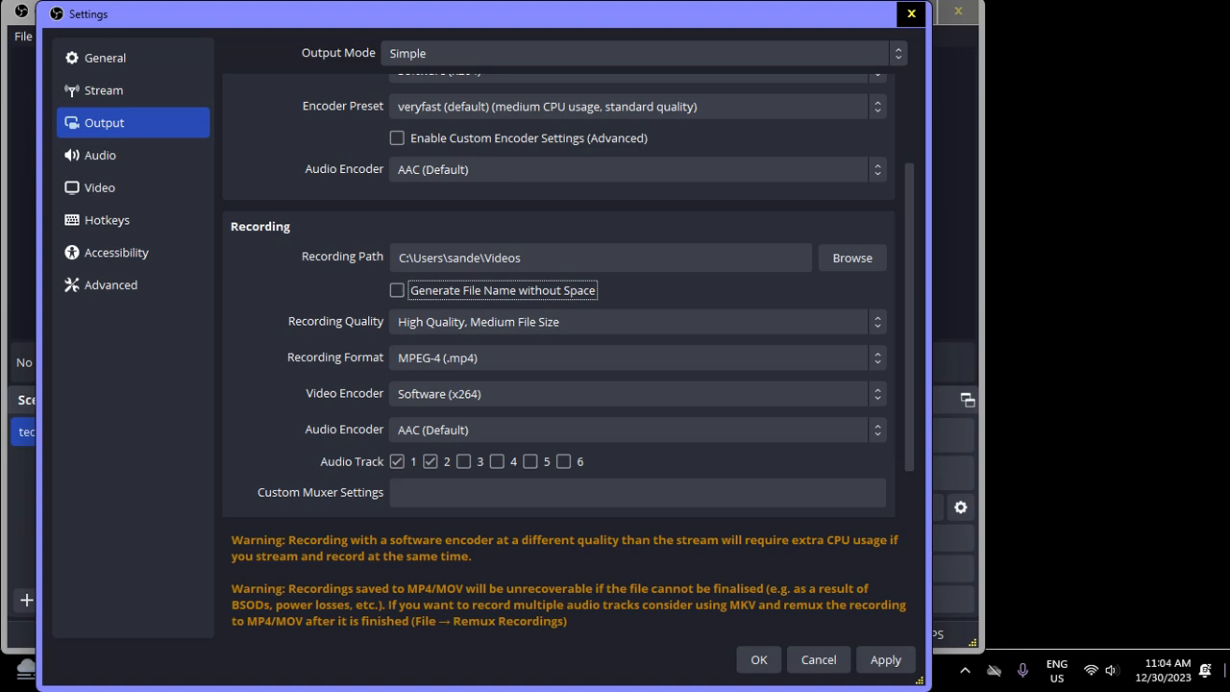
{"action": "key", "text": "Tab"}
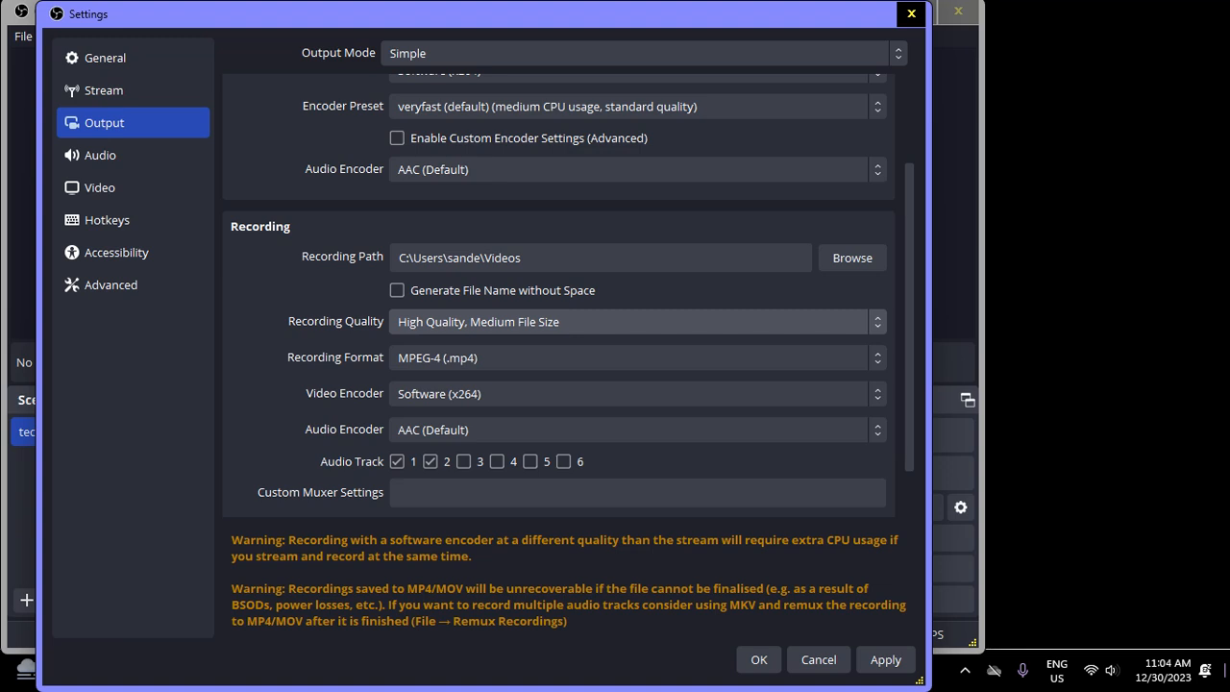
{"action": "key", "text": "Down"}
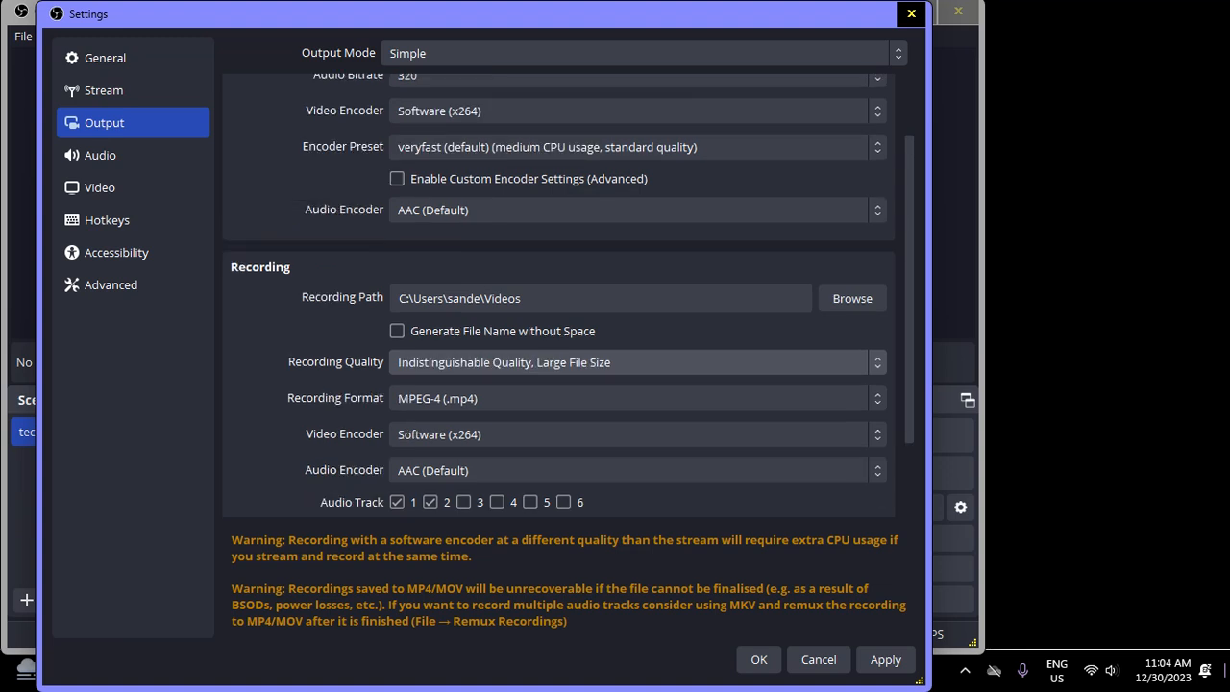
{"action": "key", "text": "Down"}
{"action": "key", "text": "Tab"}
{"action": "key", "text": "Tab"}
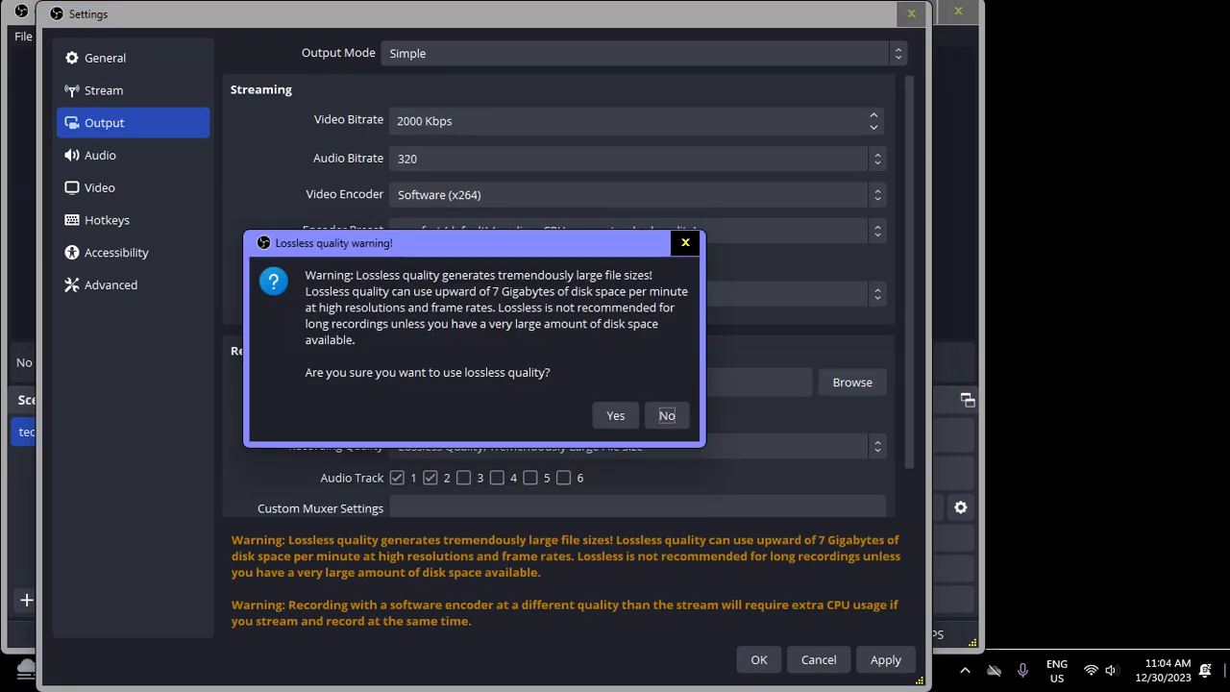
{"action": "key", "text": "Tab"}
{"action": "key", "text": "space"}
{"action": "key", "text": "Up"}
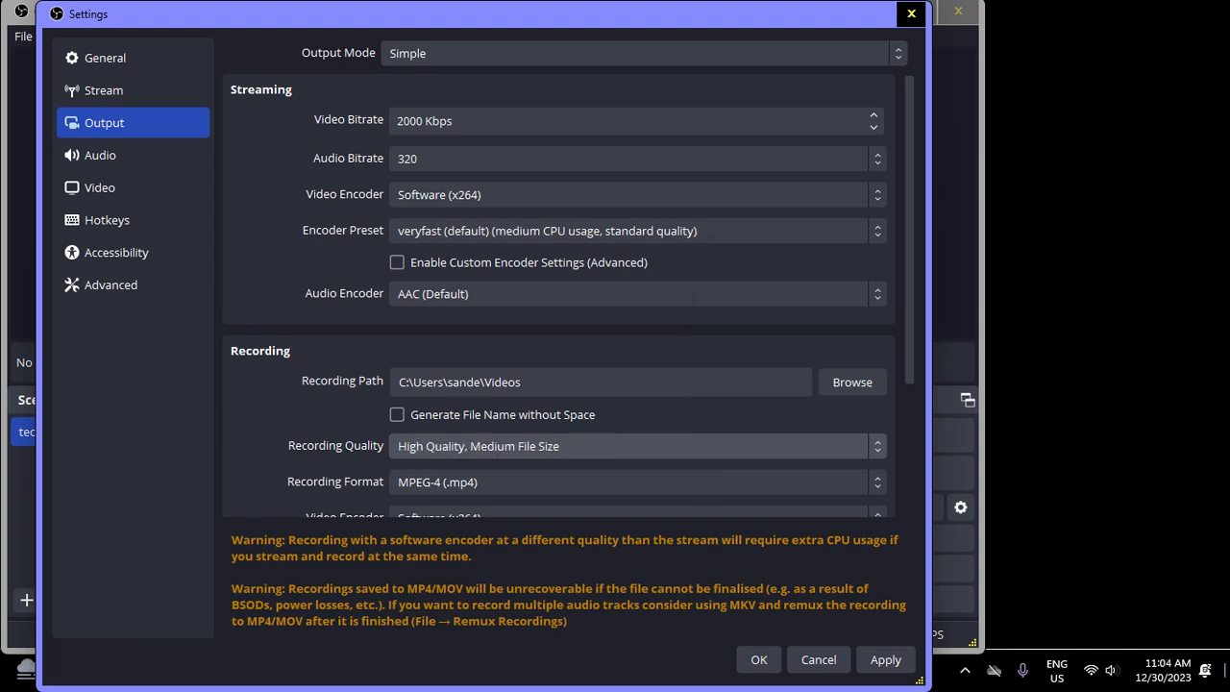
Try other recording formats such as Matroska Video (.mkv) and Flash Video (.flv), and return to MPEG-4 (.mp4)
{"action": "key", "text": "Tab"}
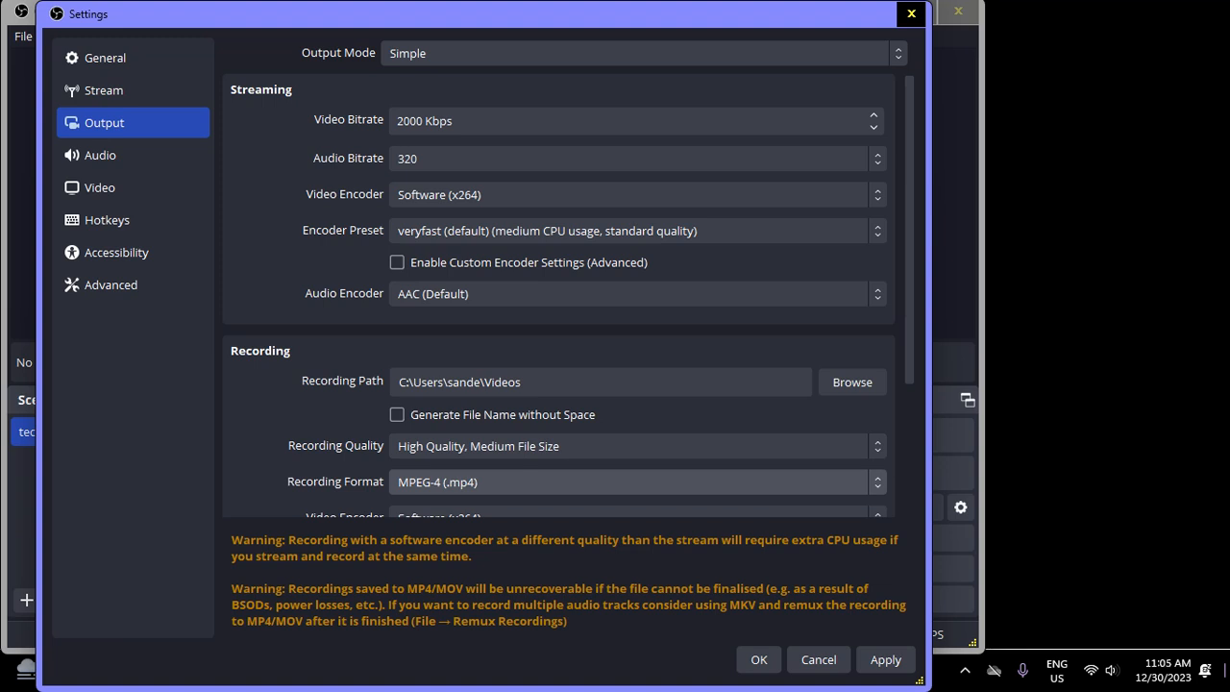
{"action": "key", "text": "Up"}
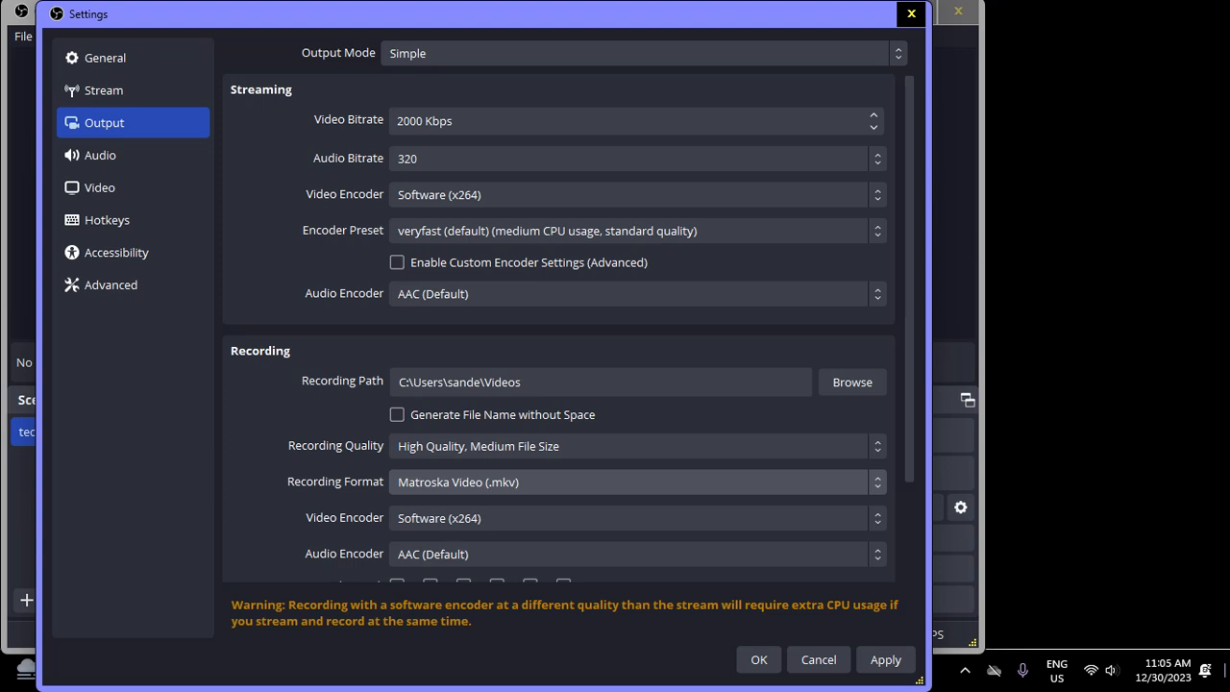
{"action": "key", "text": "Down"}
{"action": "key", "text": "Down"}
{"action": "key", "text": "Down"}
{"action": "key", "text": "Up"}
{"action": "key", "text": "Up"}
{"action": "key", "text": "Up"}
{"action": "key", "text": "Up"}
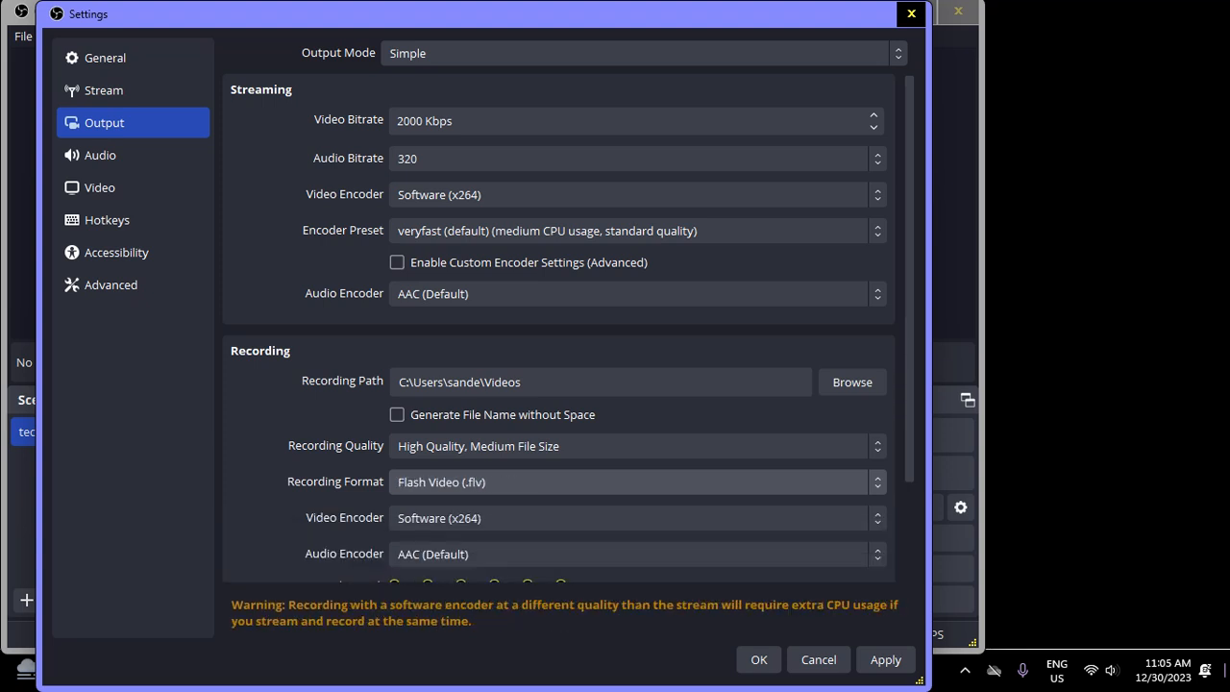
{"action": "key", "text": "Down"}
{"action": "key", "text": "Down"}
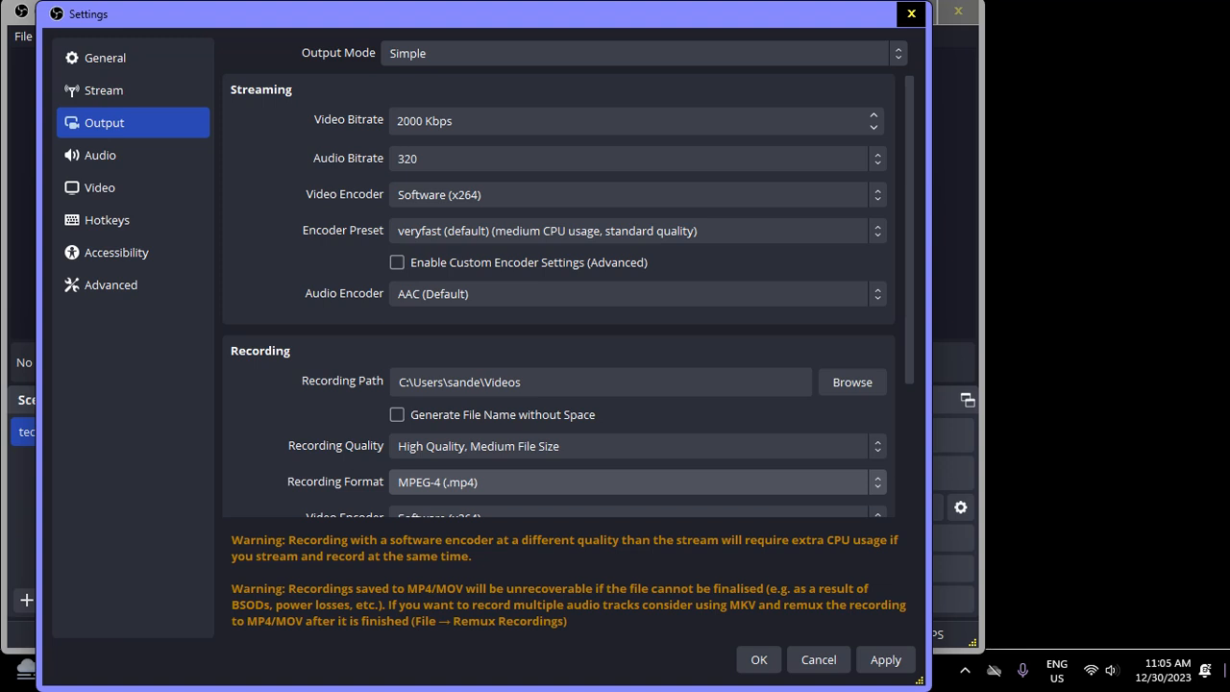
Set the recording video encoder to Software (x264 low CPU usage preset, increases file size)
{"action": "key", "text": "Tab"}
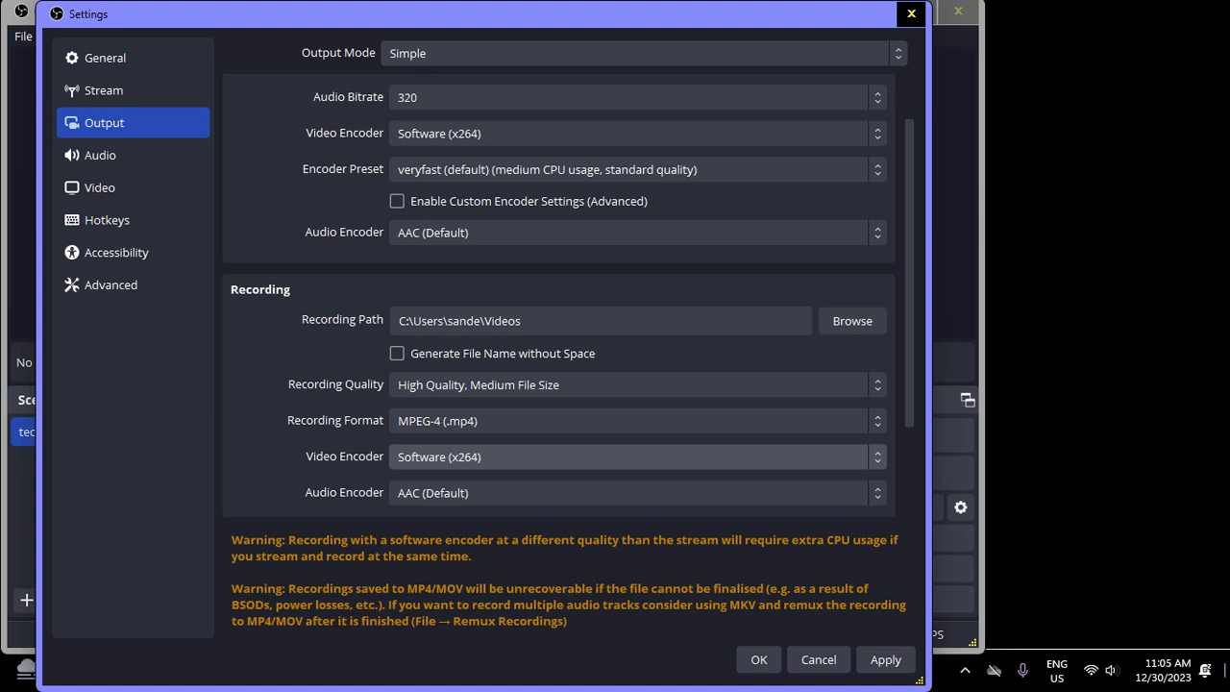
{"action": "key", "text": "Down"}
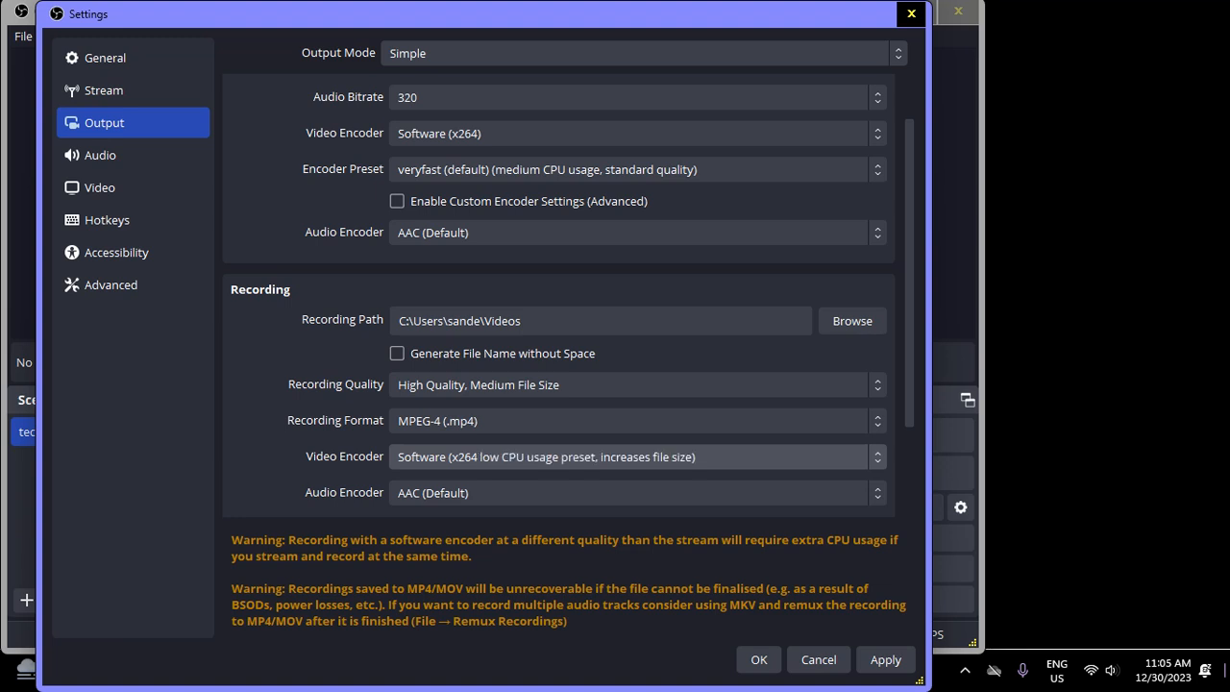
{"action": "key", "text": "Up"}
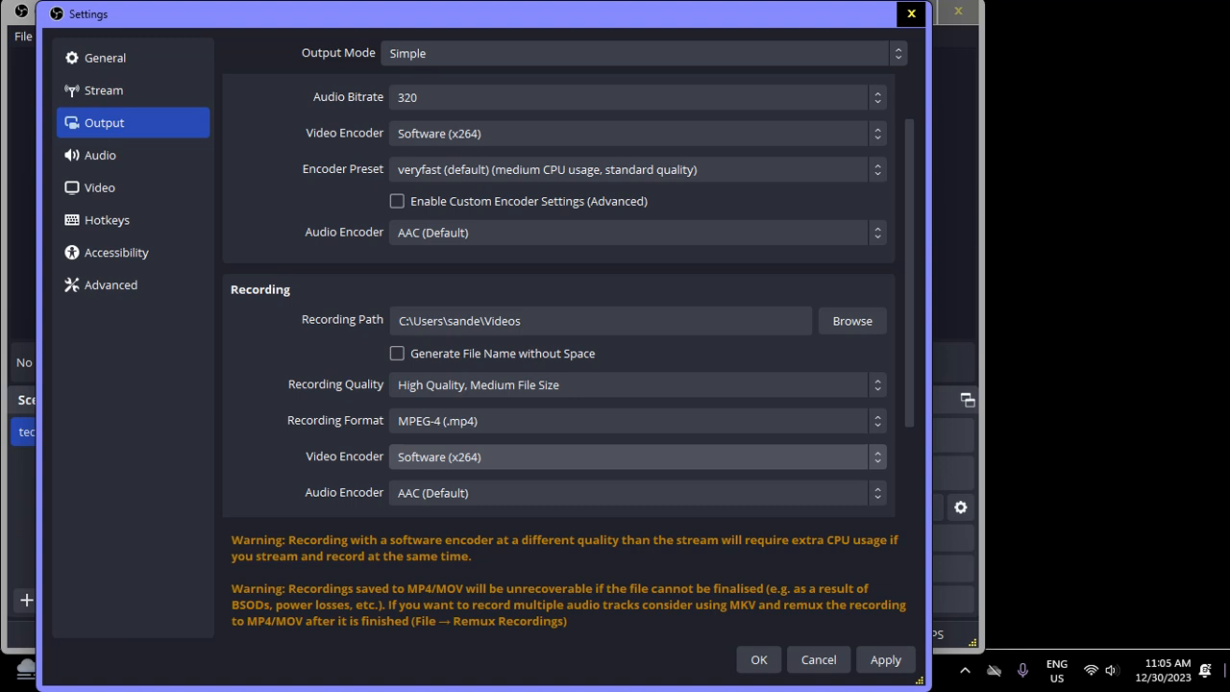
{"action": "key", "text": "Down"}
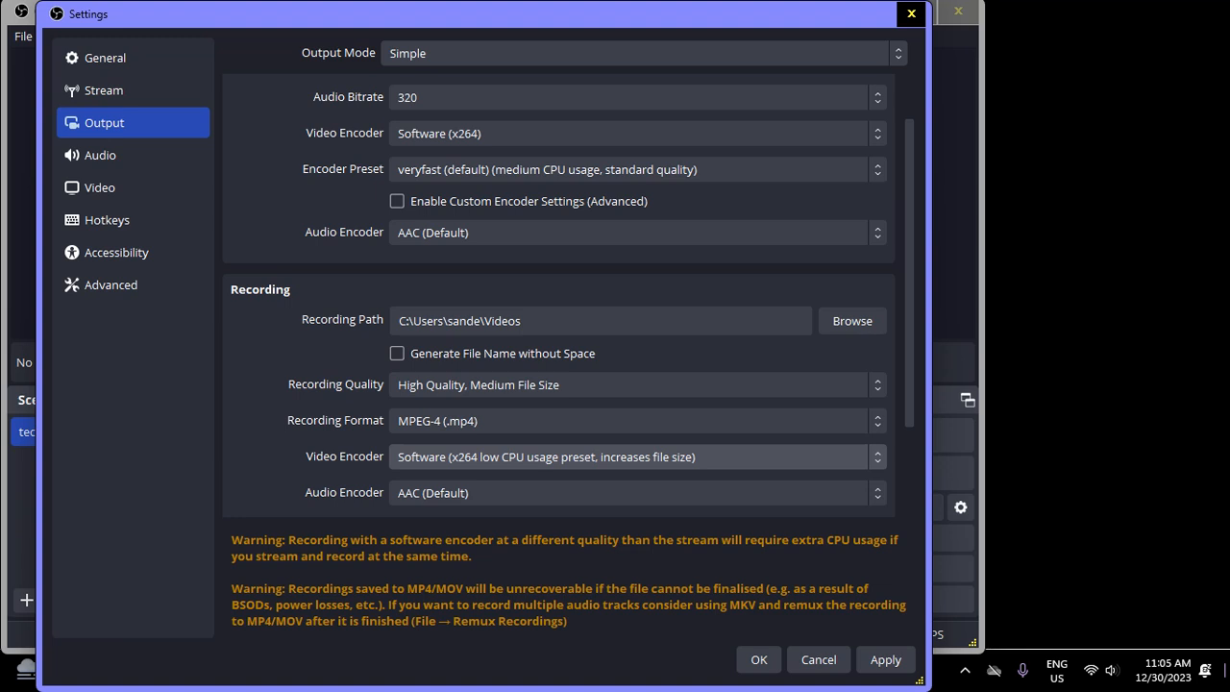
{"action": "key", "text": "Tab"}
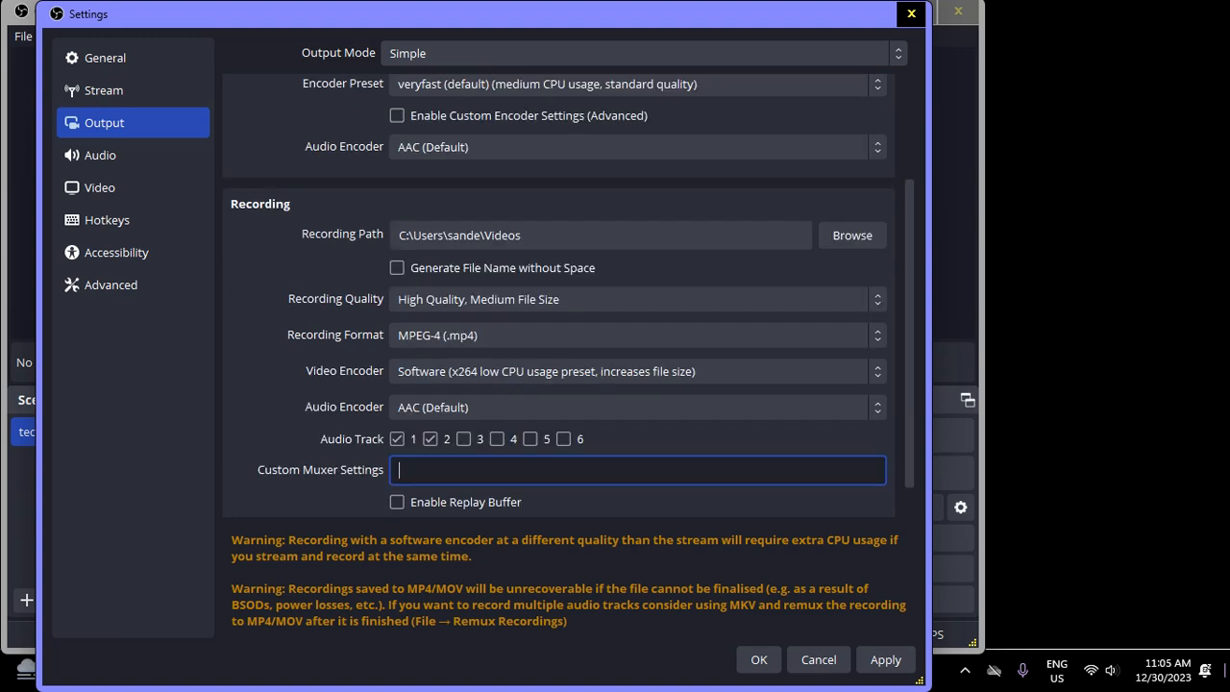
{"action": "key", "text": "Tab"}
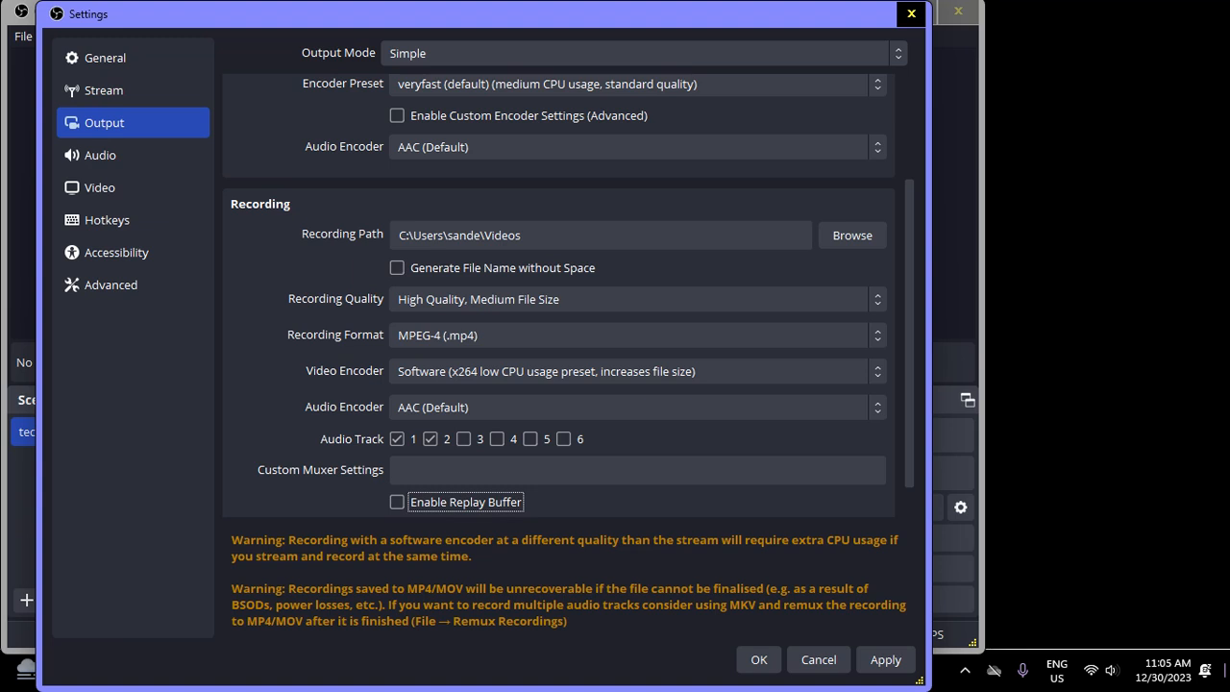
Try the Opus audio encoder for recording and return to AAC (Default)
{"action": "key", "text": "Tab"}
{"action": "key", "text": "Down"}
{"action": "key", "text": "Up"}
{"action": "key", "text": "Tab"}
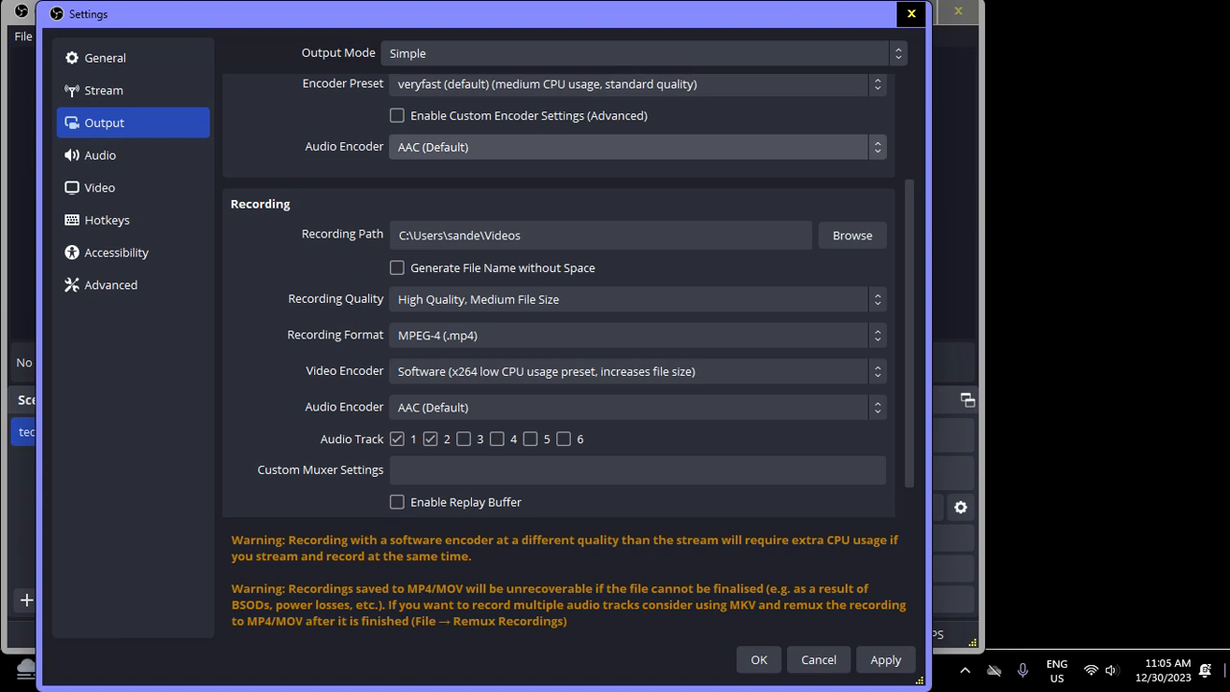
{"action": "key", "text": "Tab"}
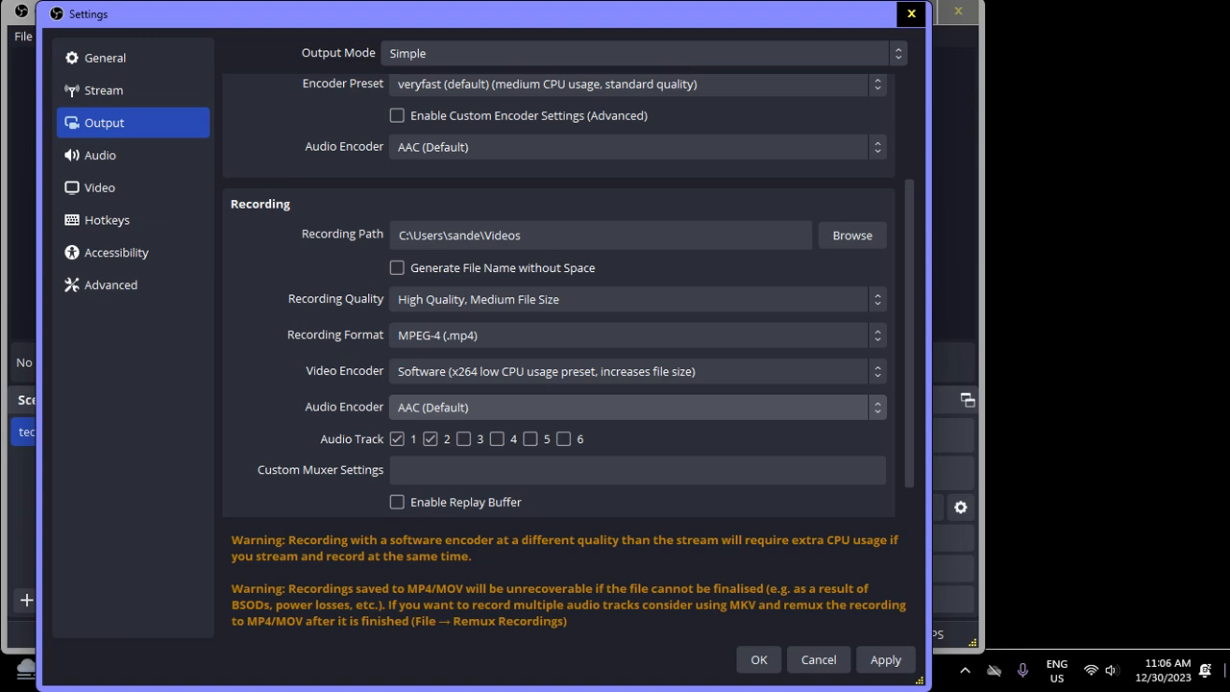
{"action": "scroll", "coordinate": [638, 407], "scroll_direction": "up", "scroll_amount": 2}
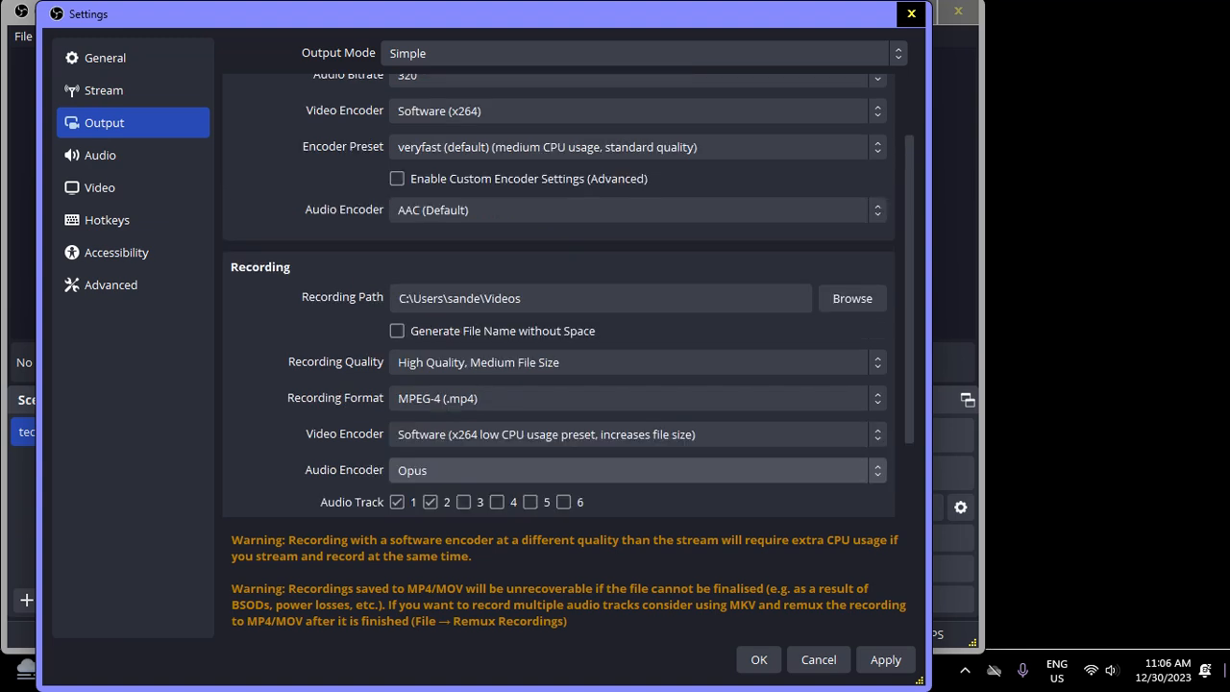
{"action": "key", "text": "Up"}
Apply the Simple mode output settings
{"action": "key", "text": "Tab"}
{"action": "key", "text": "Tab"}
{"action": "key", "text": "Tab"}
{"action": "key", "text": "space"}
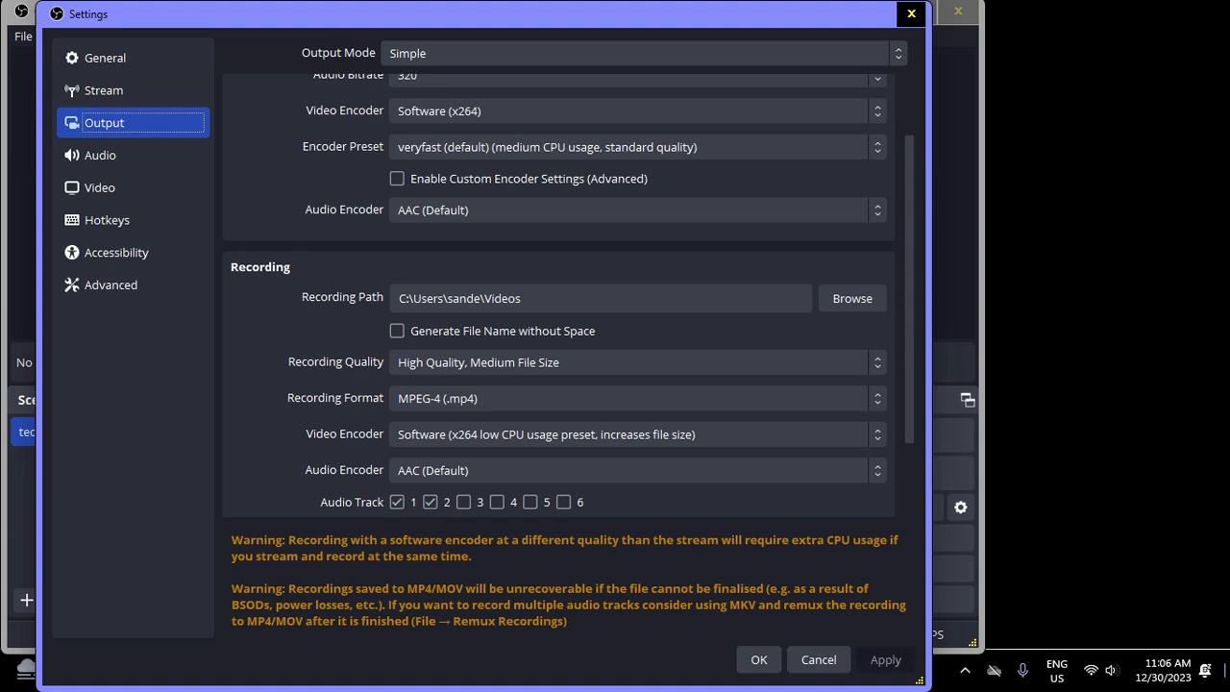
Switch the output mode to Advanced and open its recording settings
{"action": "key", "text": "Tab"}
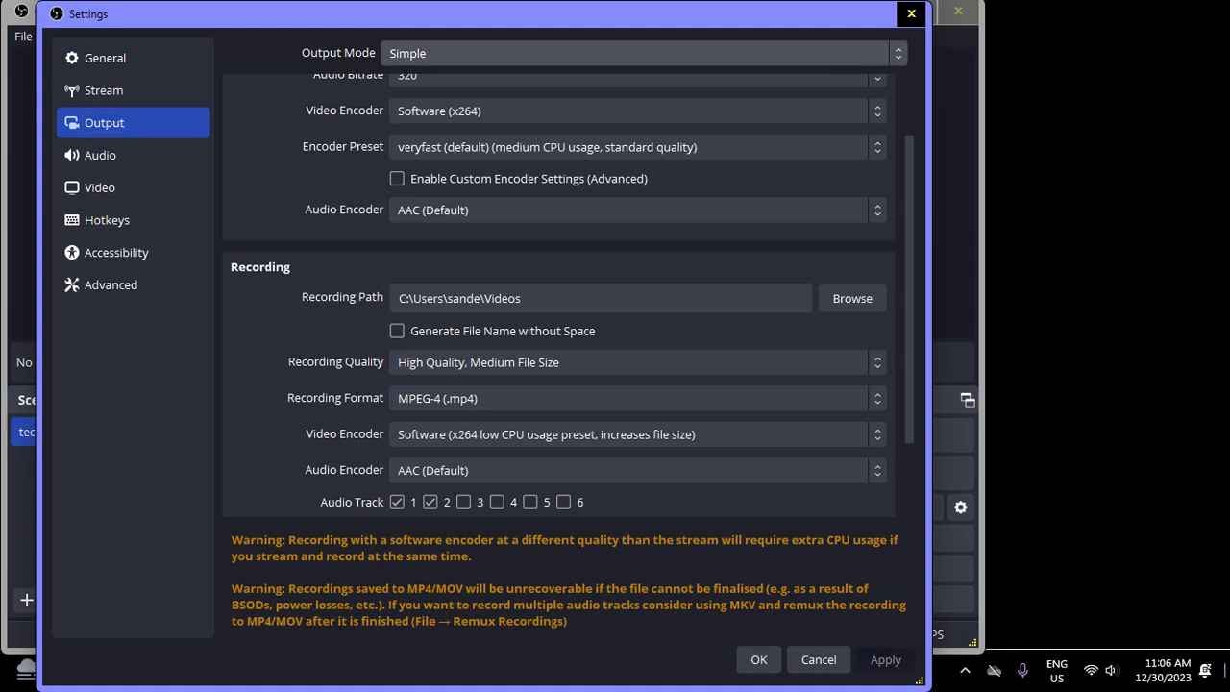
{"action": "key", "text": "Down"}
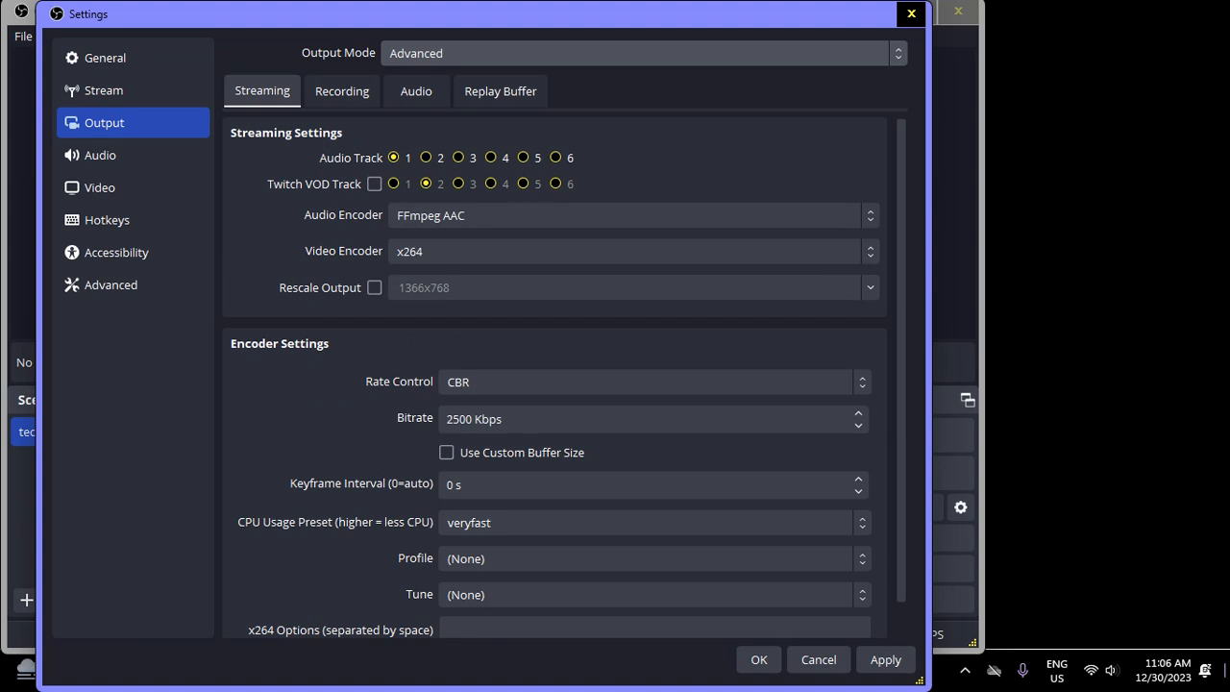
{"action": "key", "text": "Tab"}
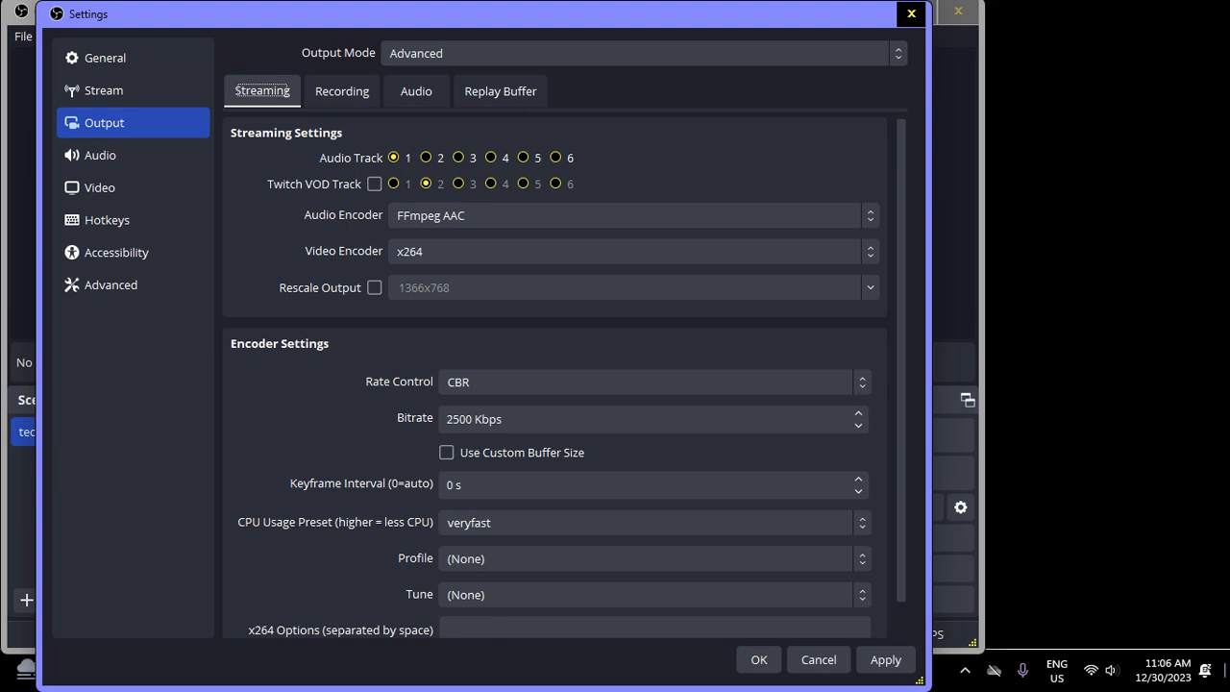
{"action": "key", "text": "Right"}
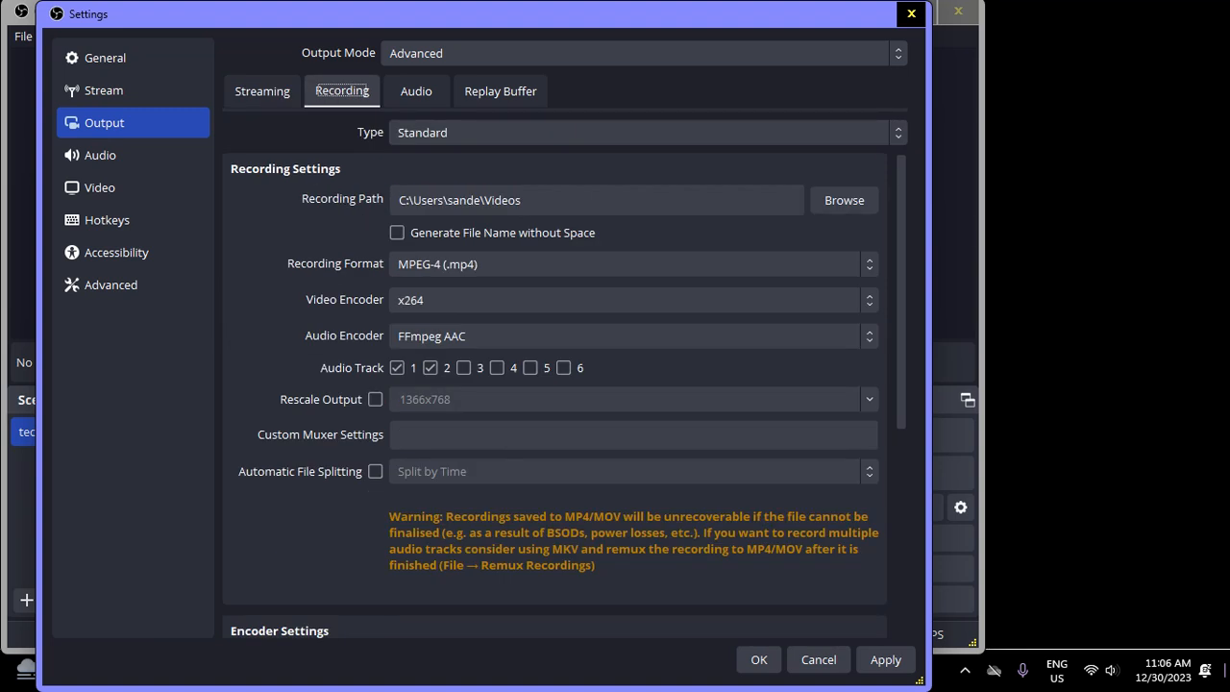
Try the Custom Output (FFmpeg) recording type and return to Standard
{"action": "key", "text": "Tab"}
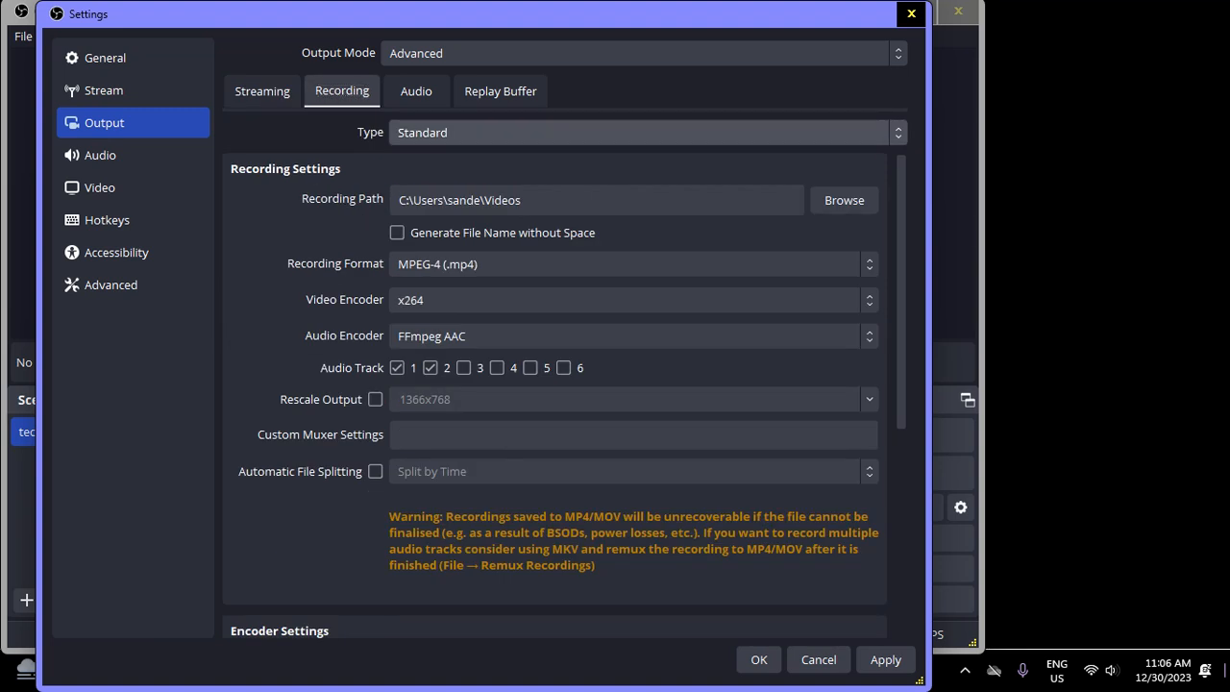
{"action": "key", "text": "Down"}
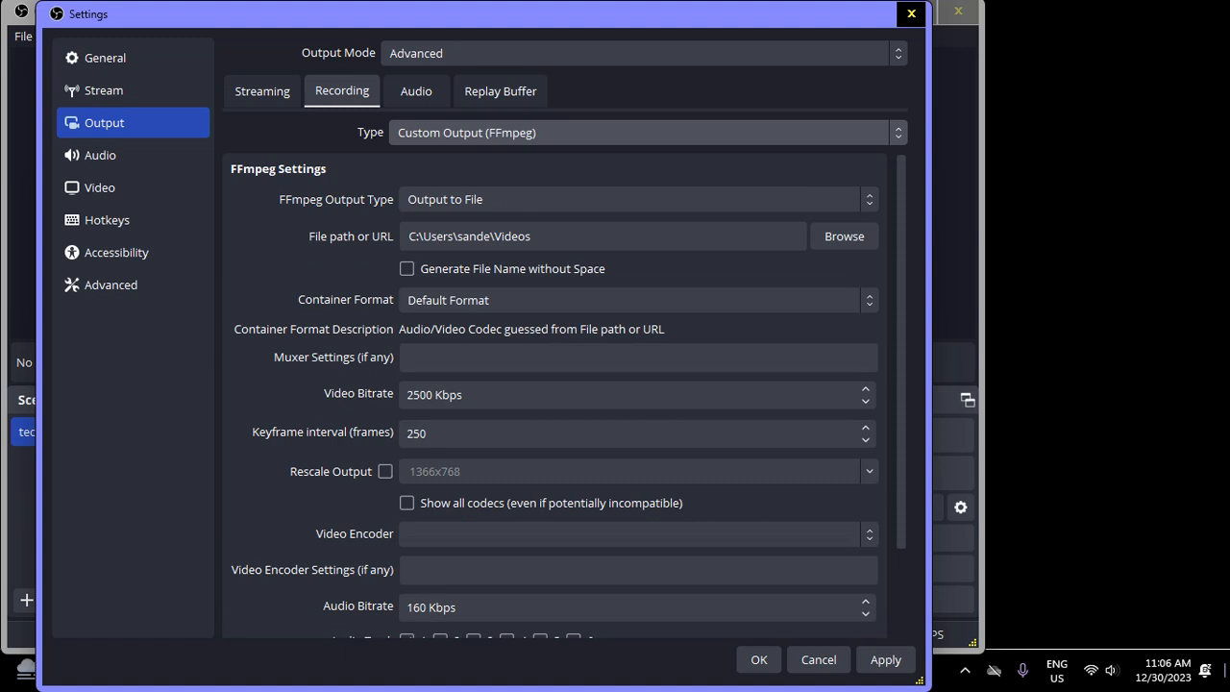
{"action": "key", "text": "Up"}
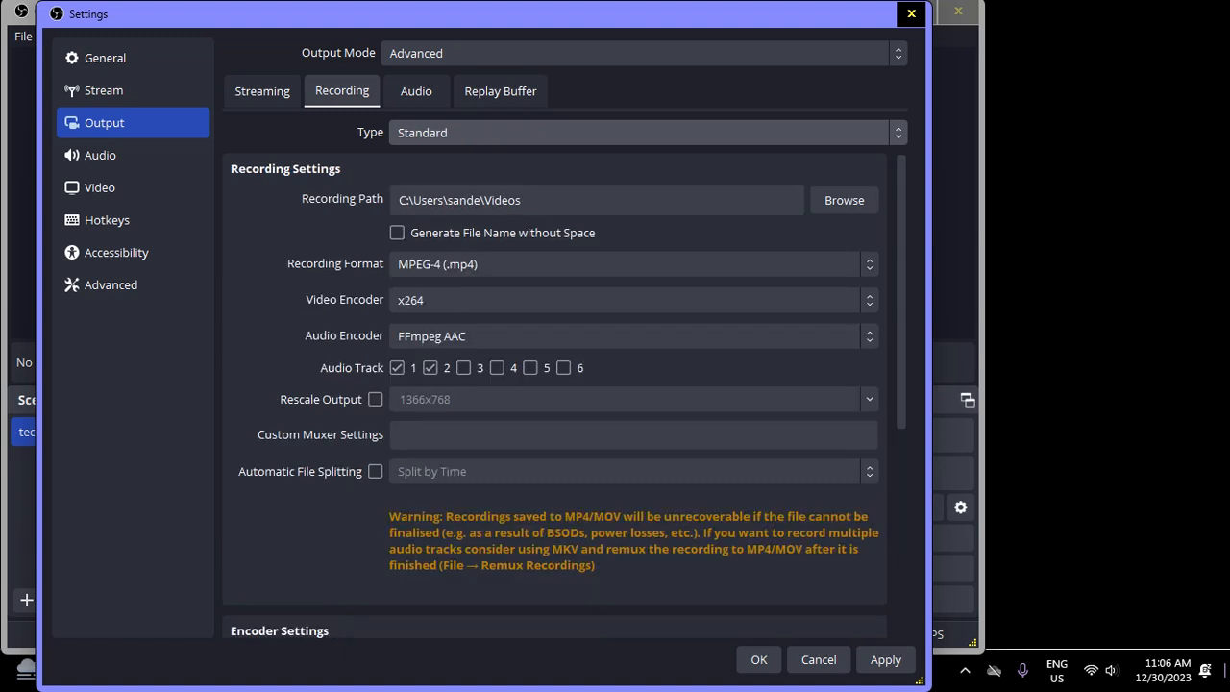
Examine the recording path, file name, recording format and audio track options of the Standard recording type
{"action": "key", "text": "Tab"}
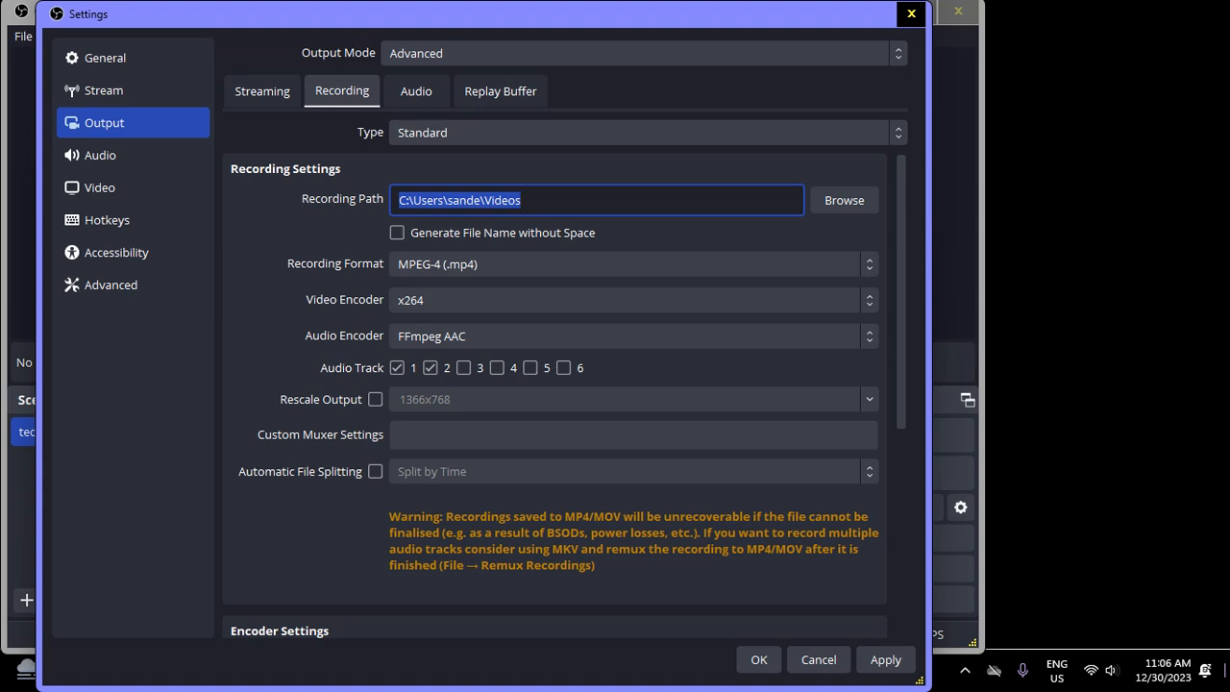
{"action": "key", "text": "Tab"}
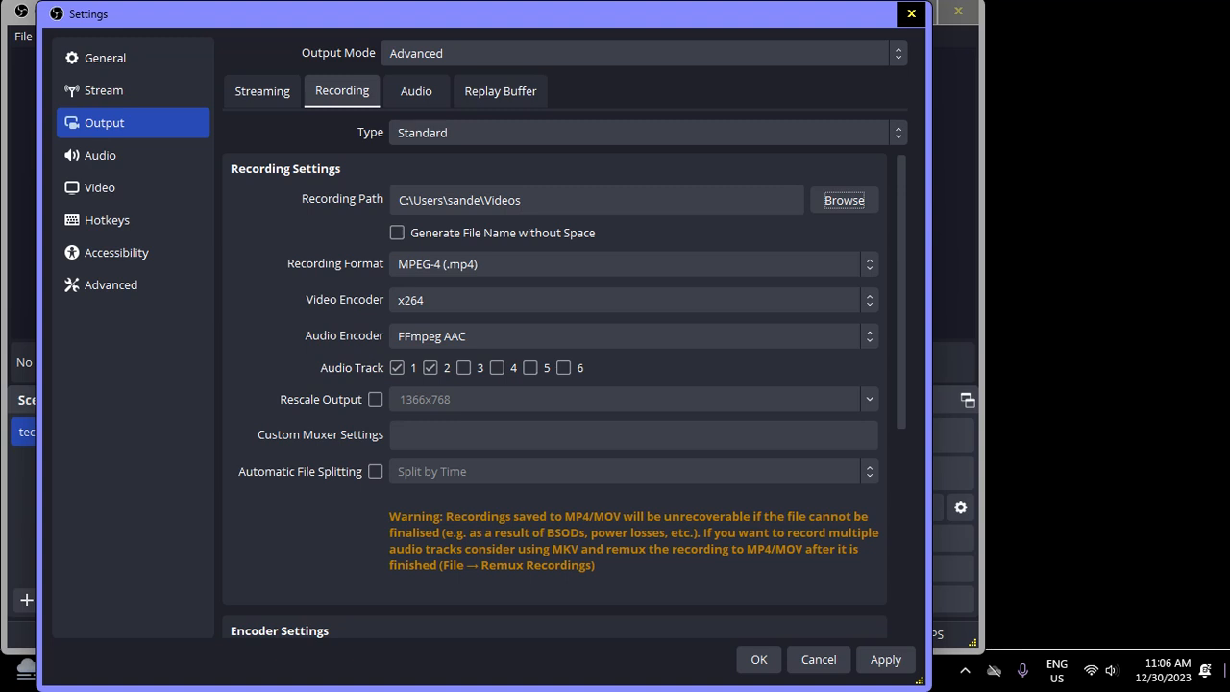
{"action": "key", "text": "Tab"}
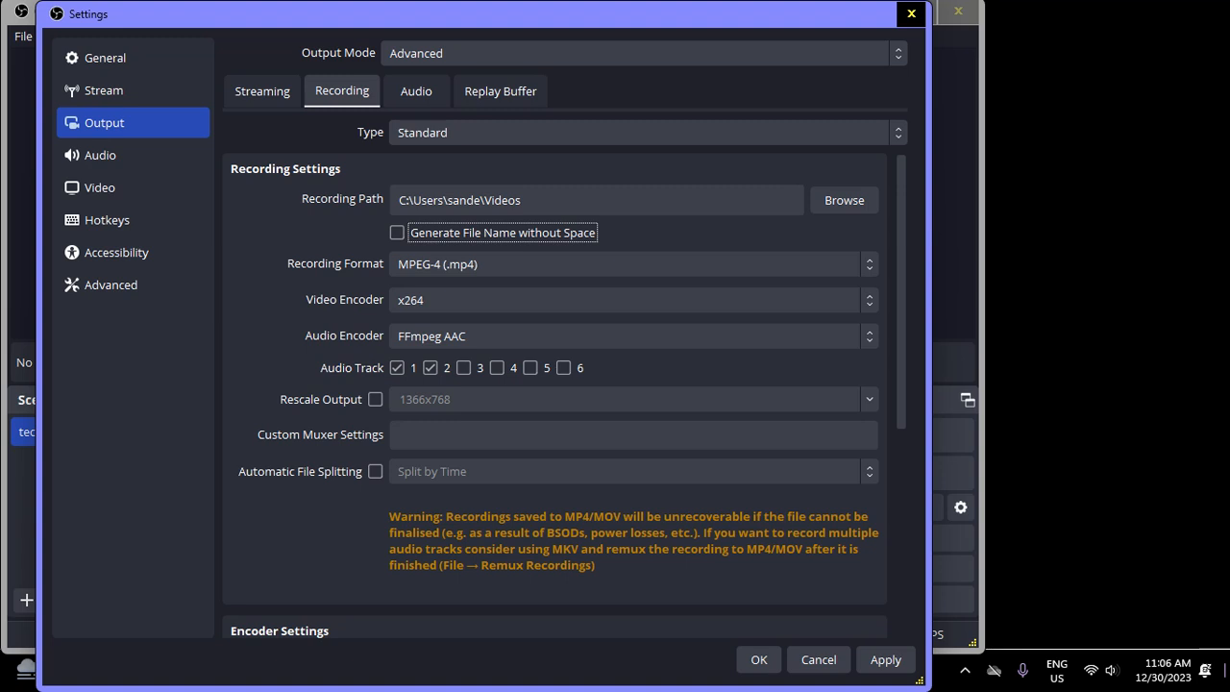
{"action": "key", "text": "Tab"}
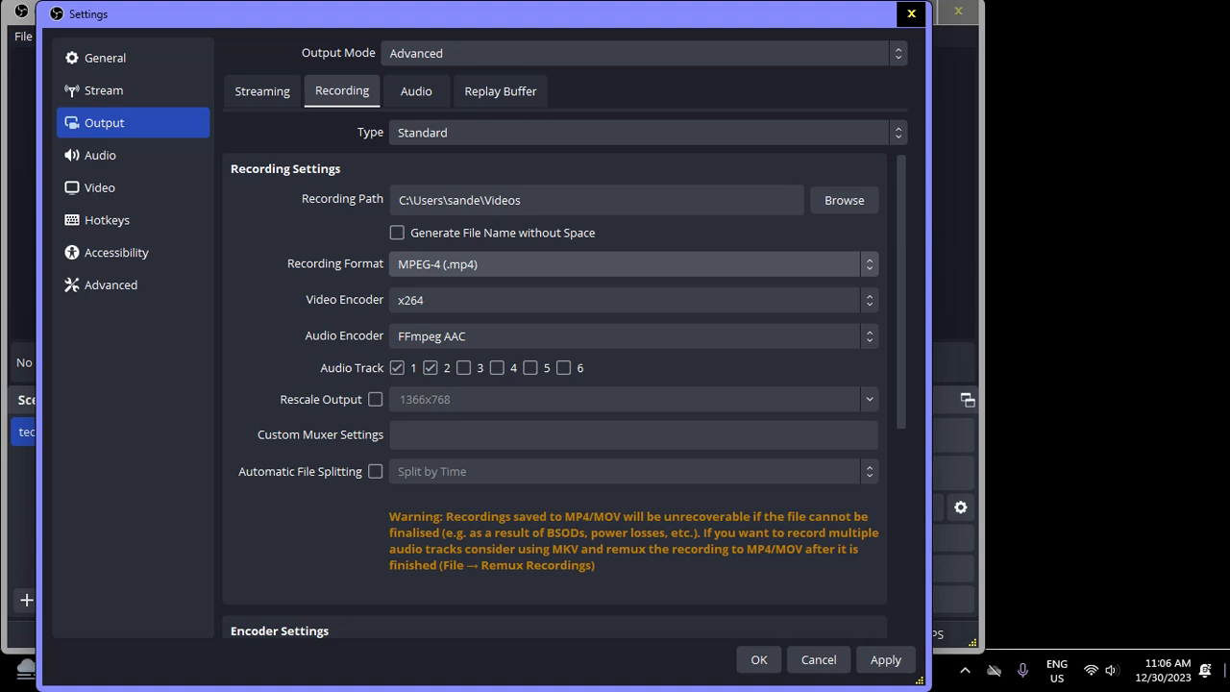
{"action": "key", "text": "Tab"}
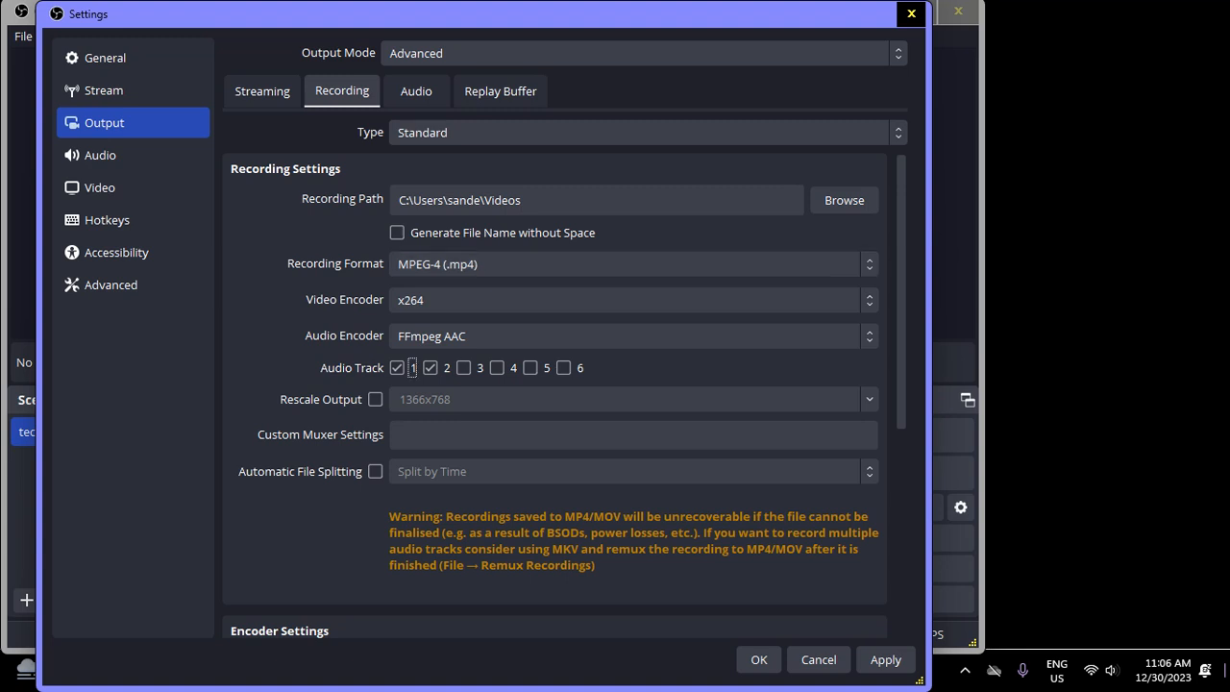
{"action": "key", "text": "Tab"}
{"action": "key", "text": "Tab"}
{"action": "key", "text": "shift+Tab"}
{"action": "key", "text": "Tab"}
{"action": "key", "text": "Tab"}
{"action": "key", "text": "Tab"}
{"action": "key", "text": "Tab"}
{"action": "key", "text": "Tab"}
{"action": "key", "text": "Tab"}
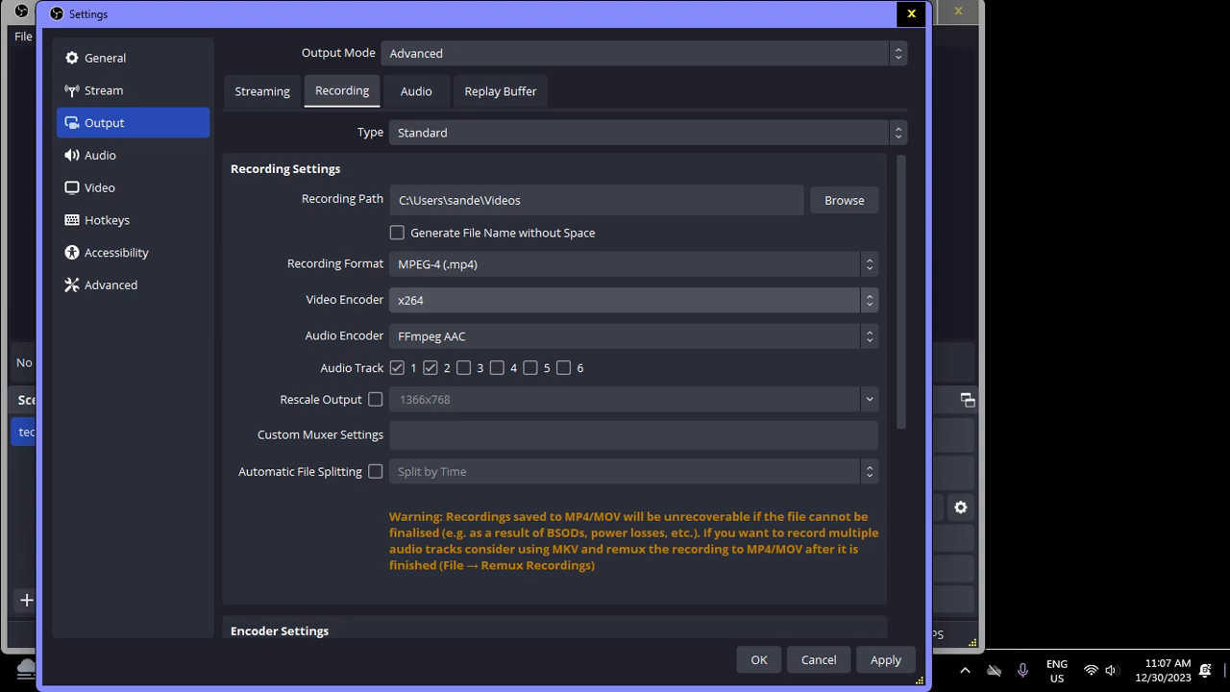
Try the (Use stream encoder) option for the recording video encoder and return to x264
{"action": "key", "text": "Up"}
{"action": "key", "text": "Up"}
{"action": "key", "text": "Up"}
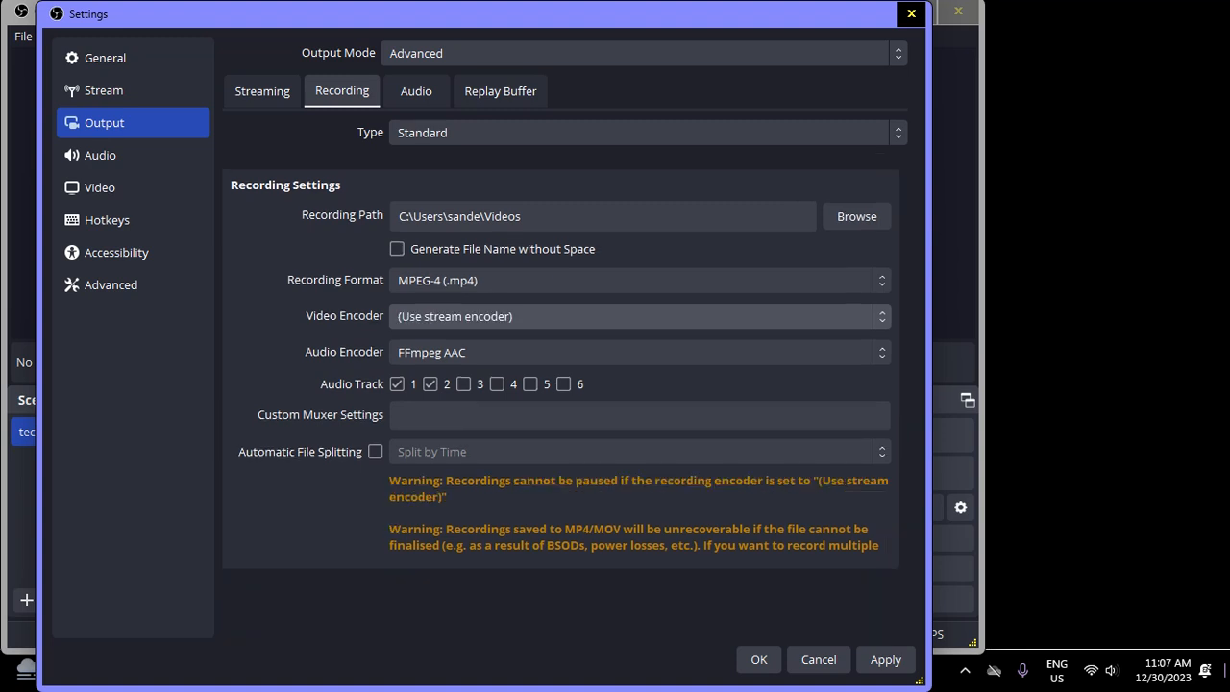
{"action": "key", "text": "Down"}
{"action": "key", "text": "Down"}
{"action": "key", "text": "Down"}
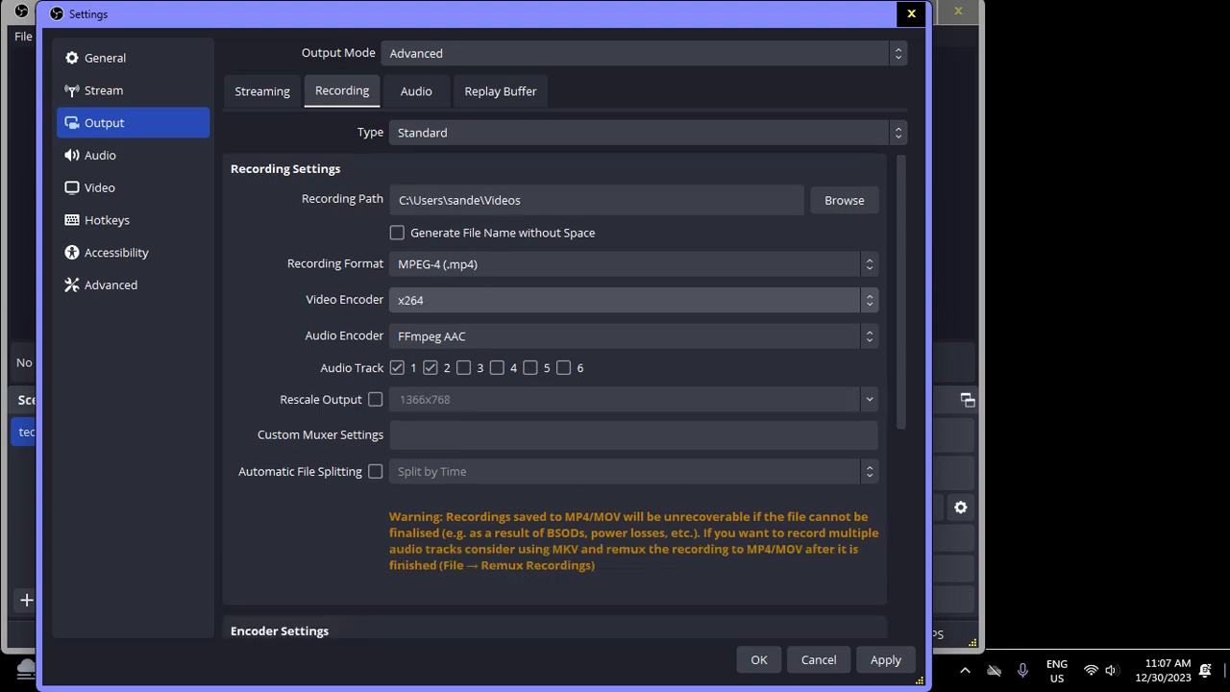
Examine the rescale output, custom muxer and automatic file splitting options for recording
{"action": "key", "text": "Tab"}
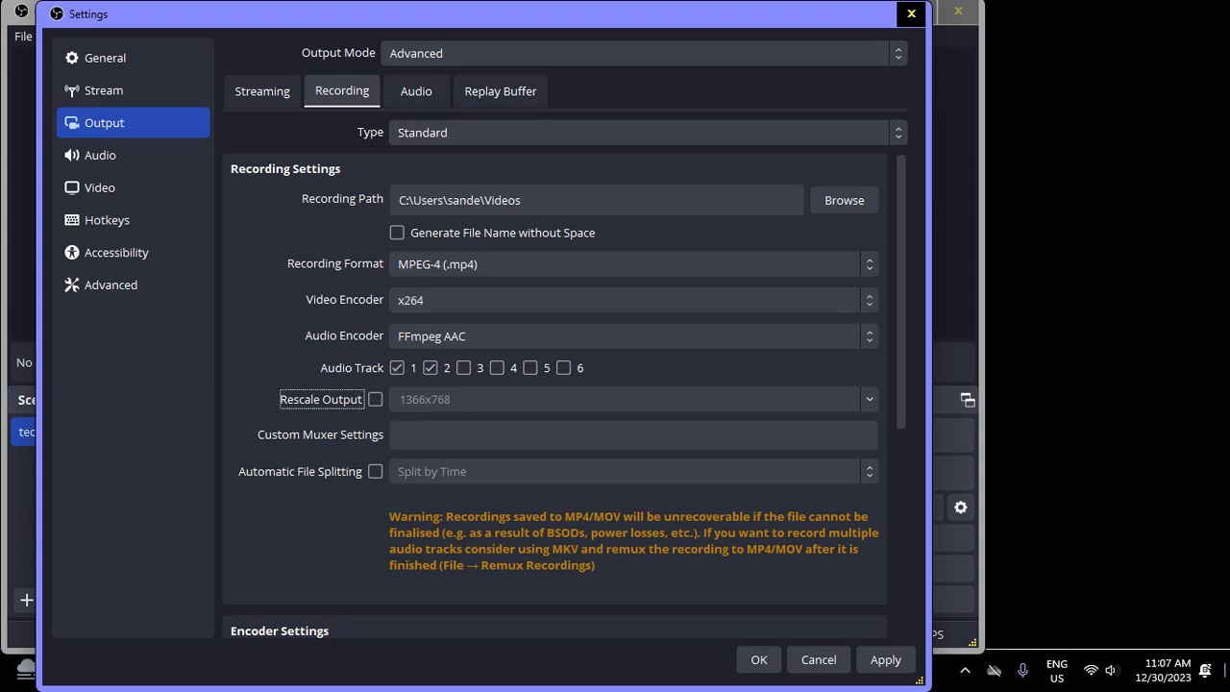
{"action": "key", "text": "Tab"}
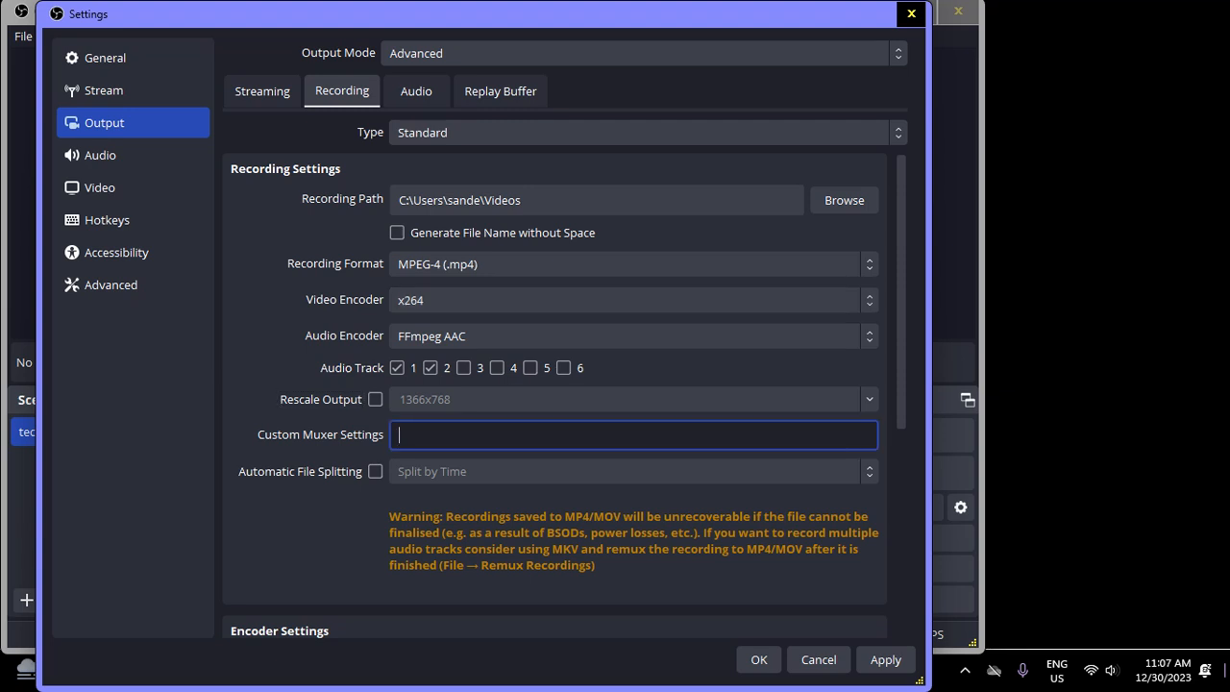
{"action": "key", "text": "Down"}
{"action": "key", "text": "Tab"}
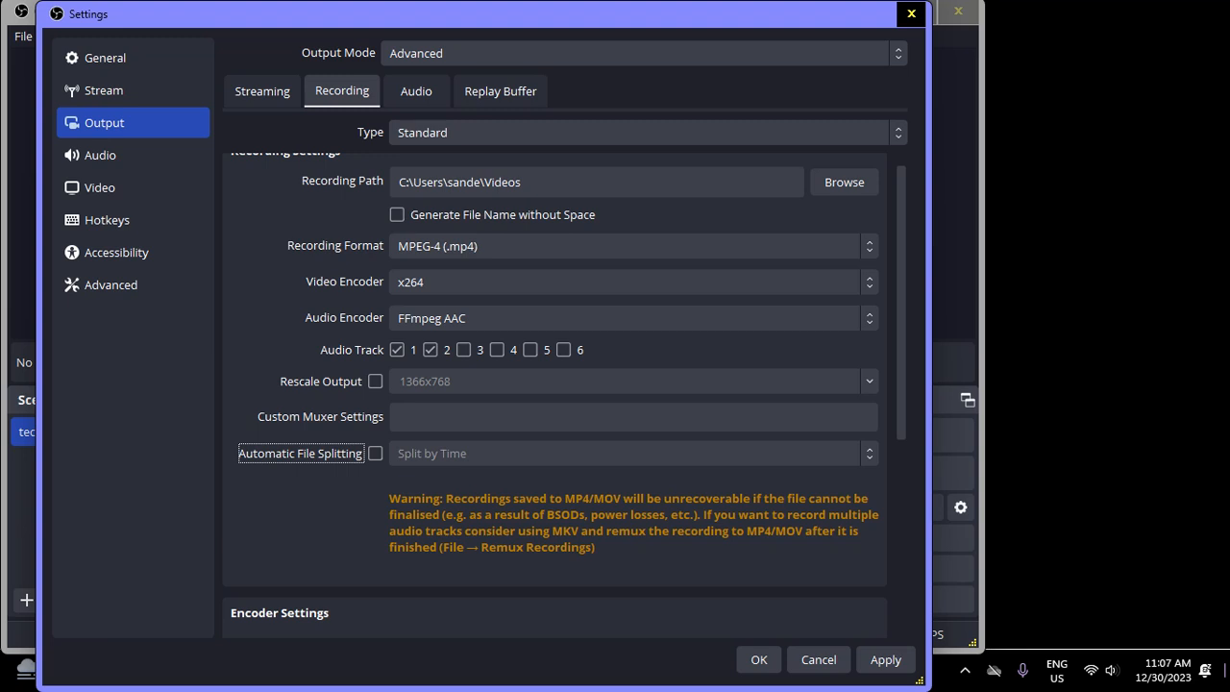
{"action": "key", "text": "Tab"}
{"action": "key", "text": "Tab"}
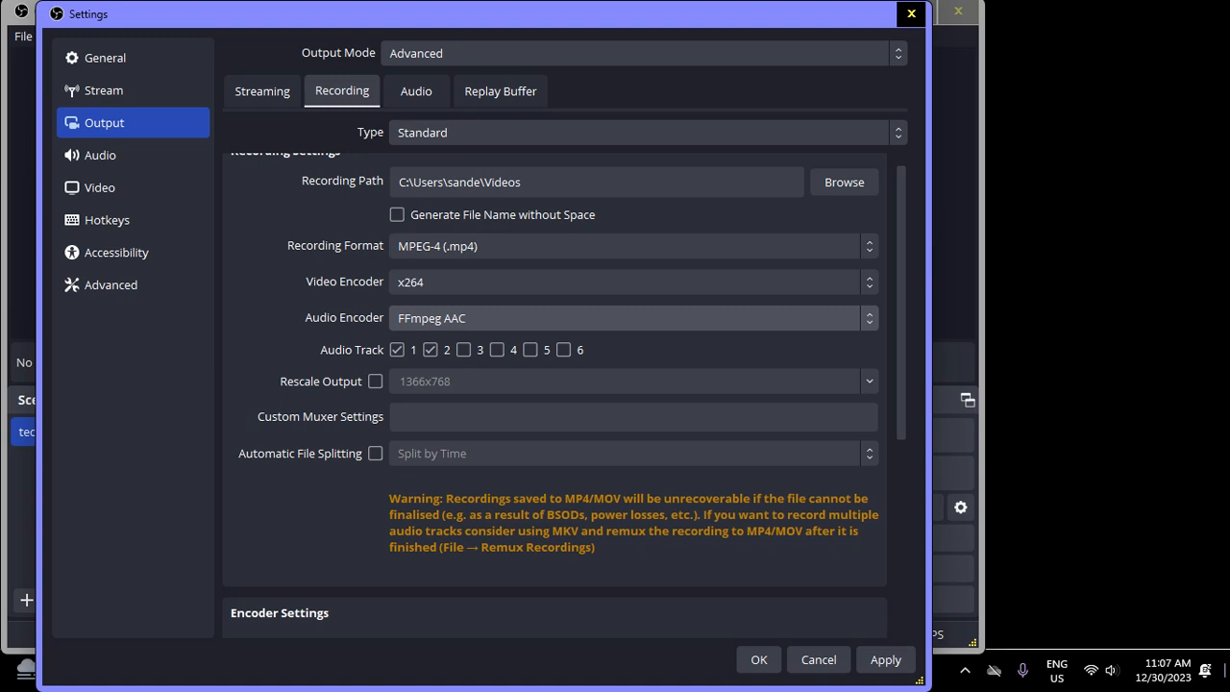
Try the other audio encoders for recording and return to FFmpeg AAC
{"action": "key", "text": "Down"}
{"action": "key", "text": "Down"}
{"action": "key", "text": "Up"}
{"action": "key", "text": "Up"}
{"action": "key", "text": "Down"}
{"action": "key", "text": "Down"}
{"action": "key", "text": "Down"}
{"action": "key", "text": "Up"}
{"action": "key", "text": "Up"}
{"action": "key", "text": "Up"}
{"action": "key", "text": "Return"}
Try the other rate control modes in the recording encoder settings and return to CBR
{"action": "key", "text": "Tab"}
{"action": "key", "text": "Tab"}
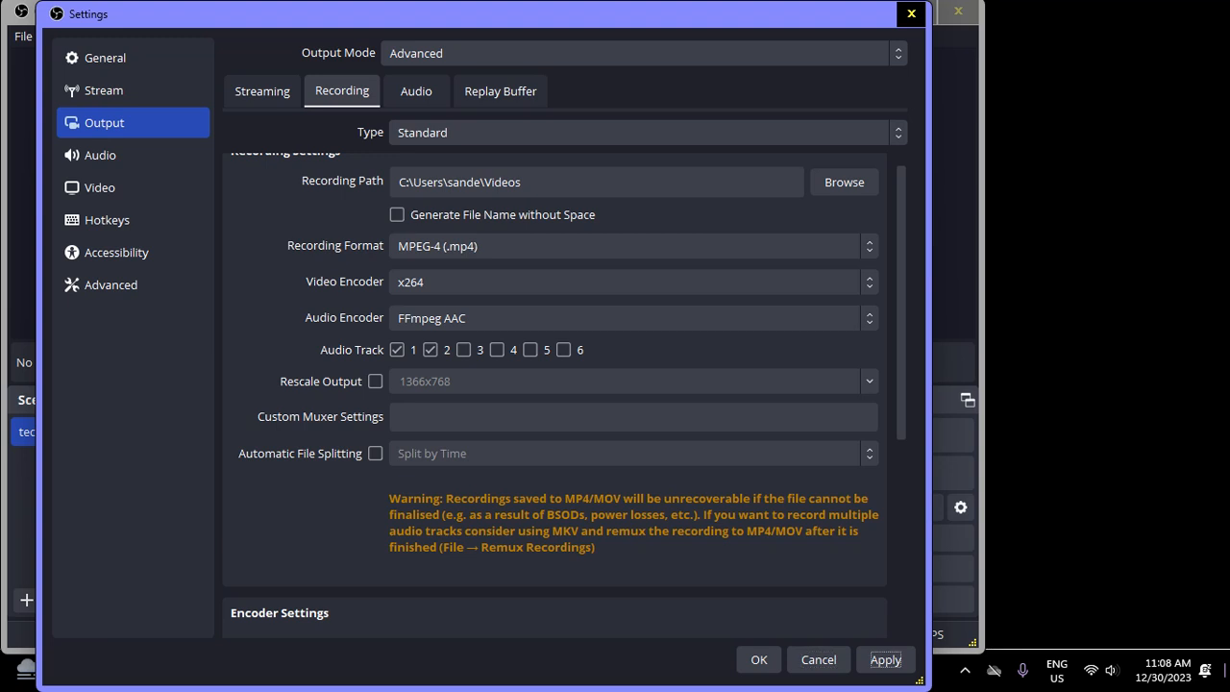
{"action": "key", "text": "Tab"}
{"action": "key", "text": "Tab"}
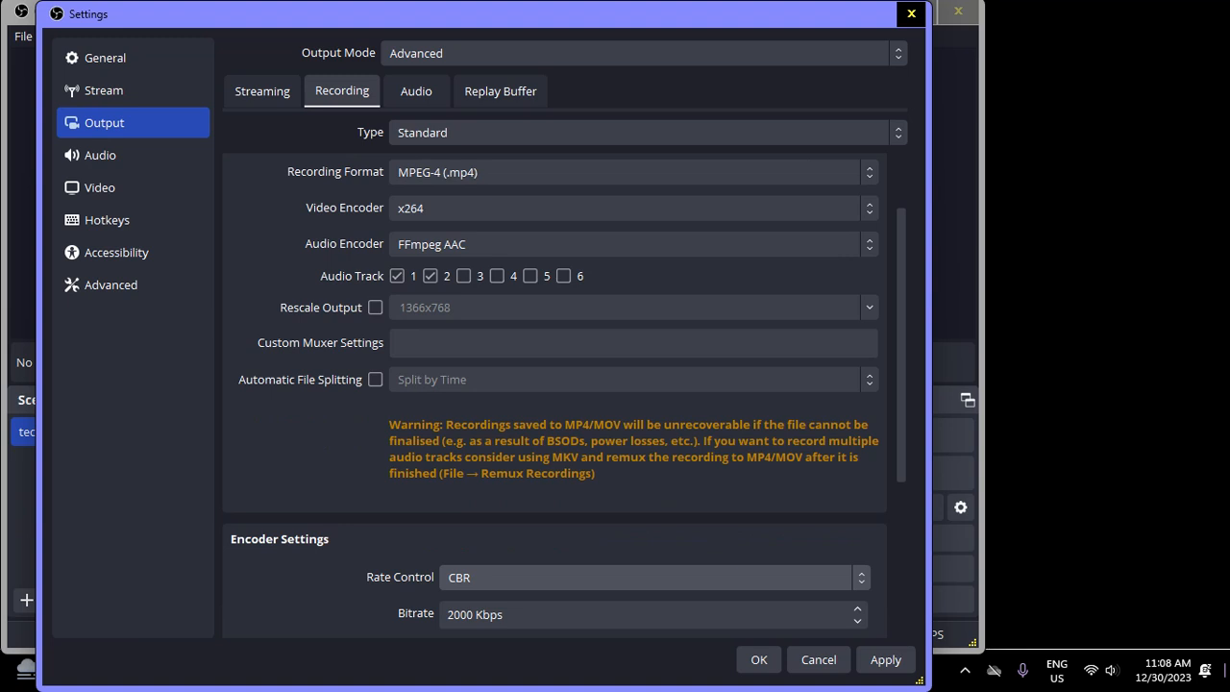
{"action": "key", "text": "Down"}
{"action": "key", "text": "Down"}
{"action": "key", "text": "Down"}
{"action": "key", "text": "Up"}
{"action": "key", "text": "Up"}
{"action": "key", "text": "Up"}
Examine the bitrate, custom buffer size and keyframe interval options of the recording encoder
{"action": "key", "text": "Tab"}
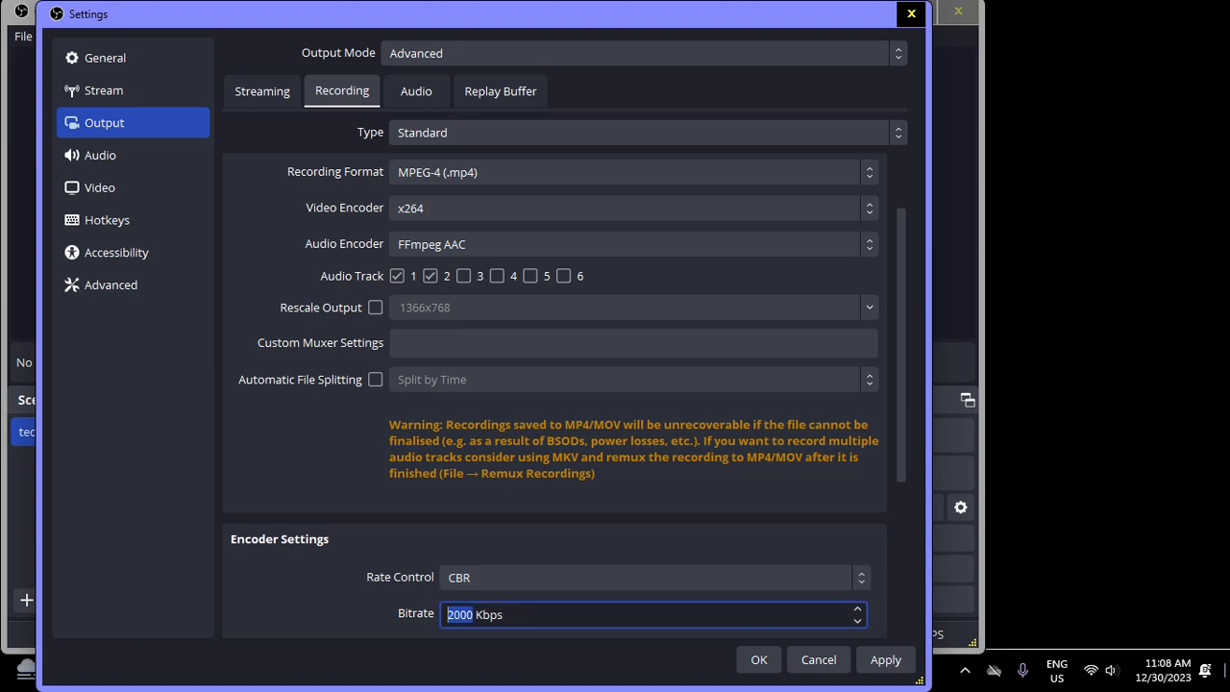
{"action": "key", "text": "Tab"}
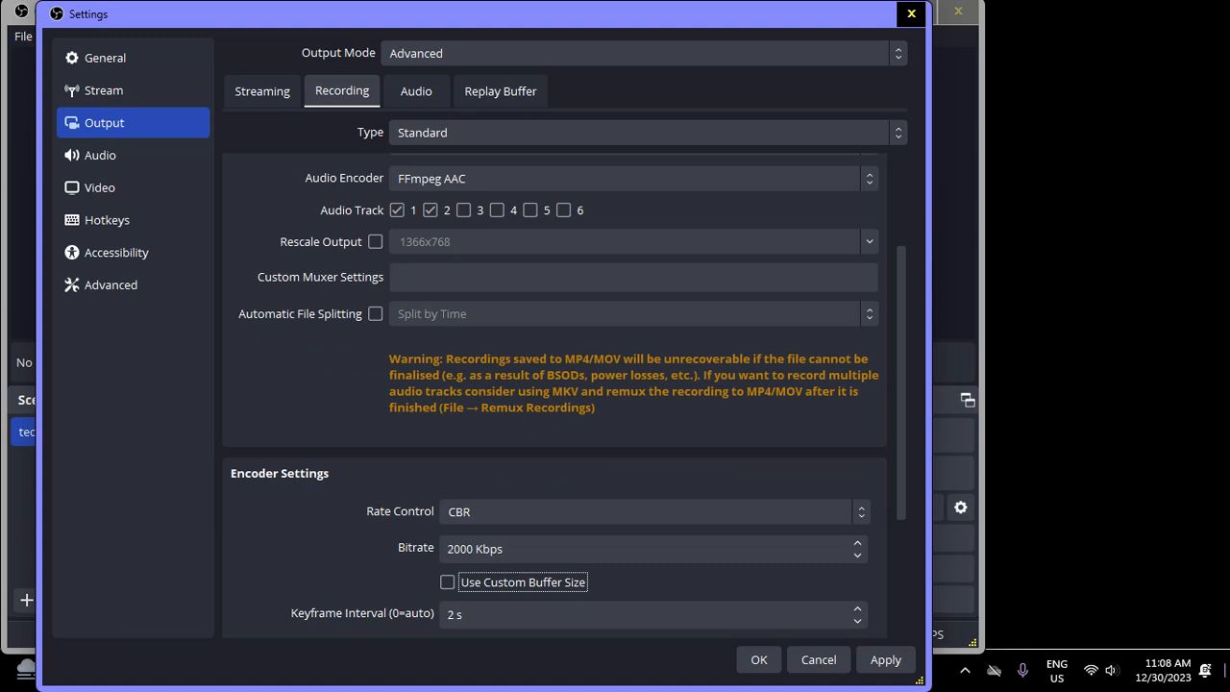
{"action": "key", "text": "Tab"}
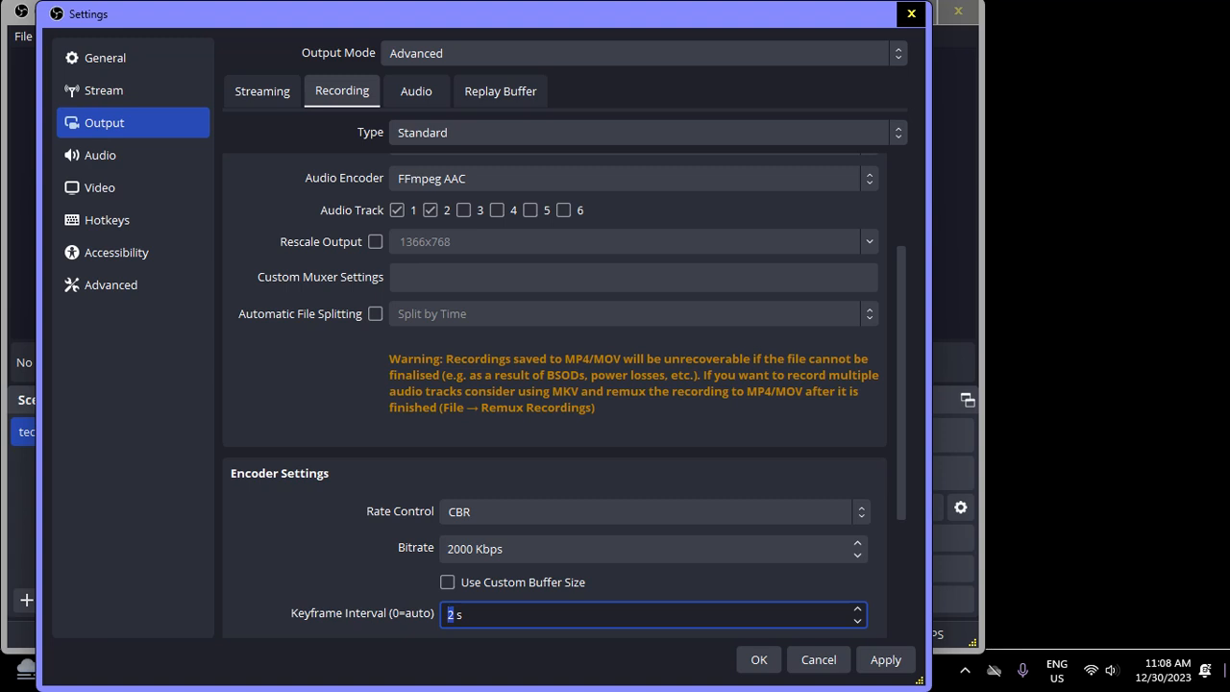
Try other CPU usage presets for the recording encoder and return to veryfast
{"action": "key", "text": "Tab"}
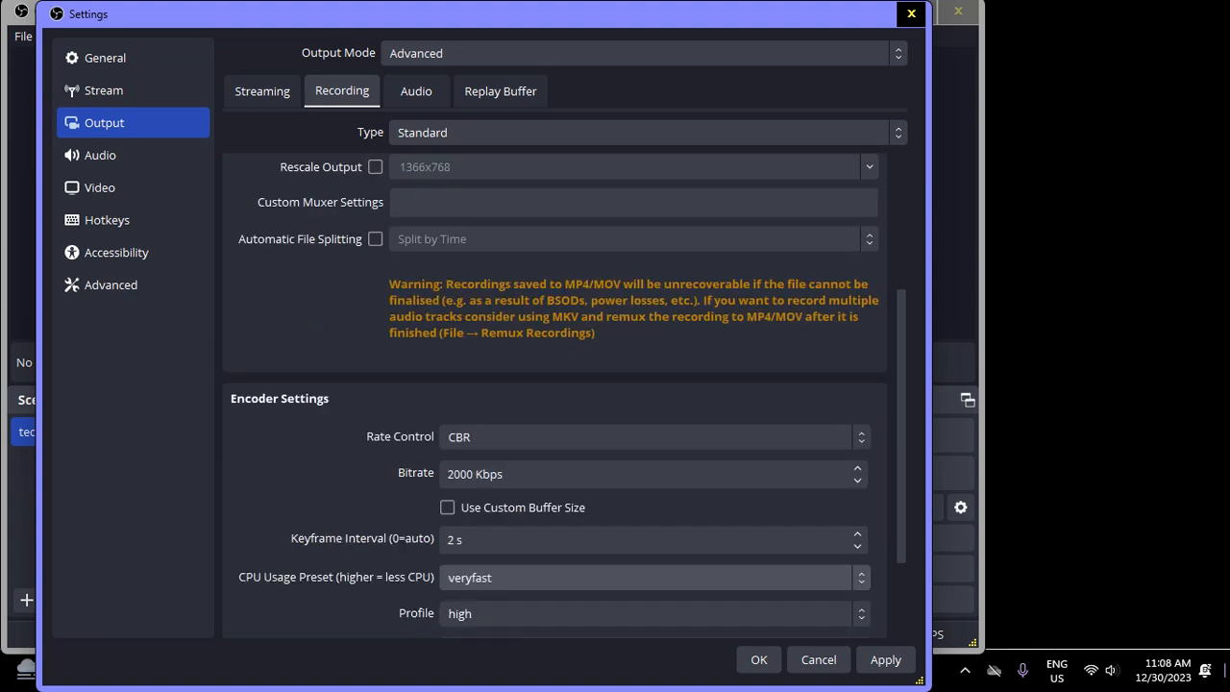
{"action": "key", "text": "Down"}
{"action": "key", "text": "Down"}
{"action": "key", "text": "Down"}
{"action": "key", "text": "Up"}
{"action": "key", "text": "Up"}
{"action": "key", "text": "Up"}
Try the other encoder profiles for recording and return to the high profile
{"action": "key", "text": "Tab"}
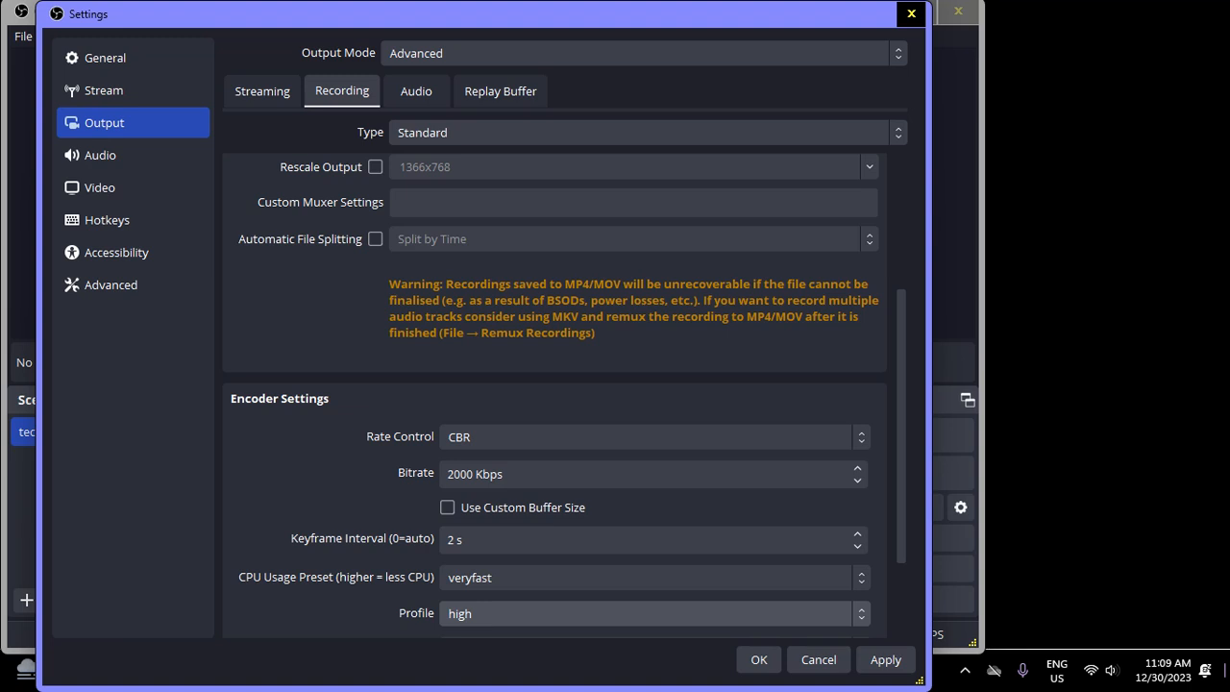
{"action": "key", "text": "Up"}
{"action": "key", "text": "Up"}
{"action": "key", "text": "Up"}
{"action": "key", "text": "Down"}
{"action": "key", "text": "Down"}
{"action": "key", "text": "Down"}
Examine the Tune and x264 options of the recording encoder, and go back to the recording format setting
{"action": "key", "text": "Tab"}
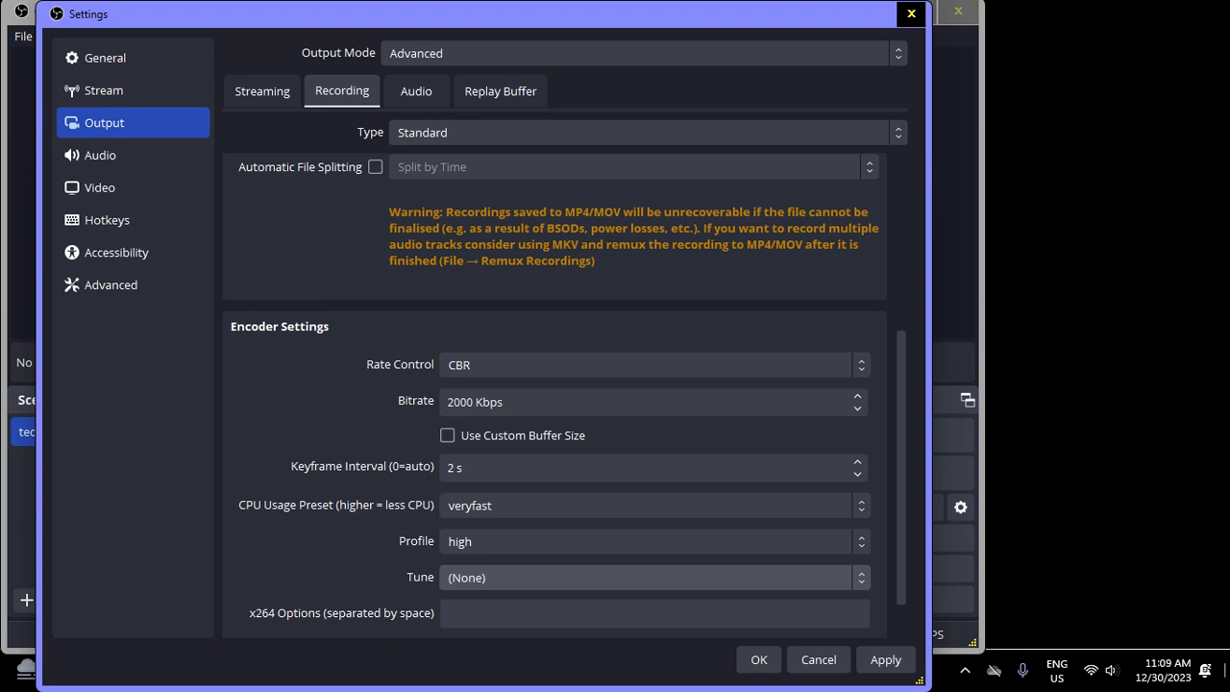
{"action": "key", "text": "Tab"}
{"action": "key", "text": "Tab"}
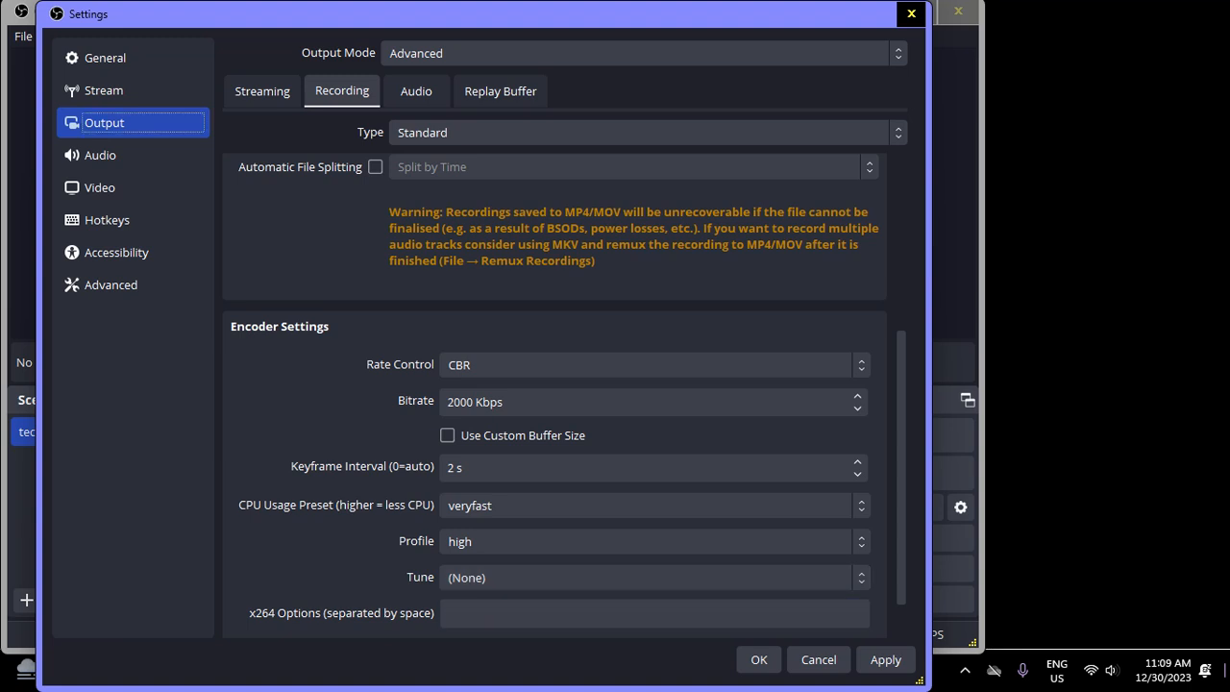
{"action": "key", "text": "Tab"}
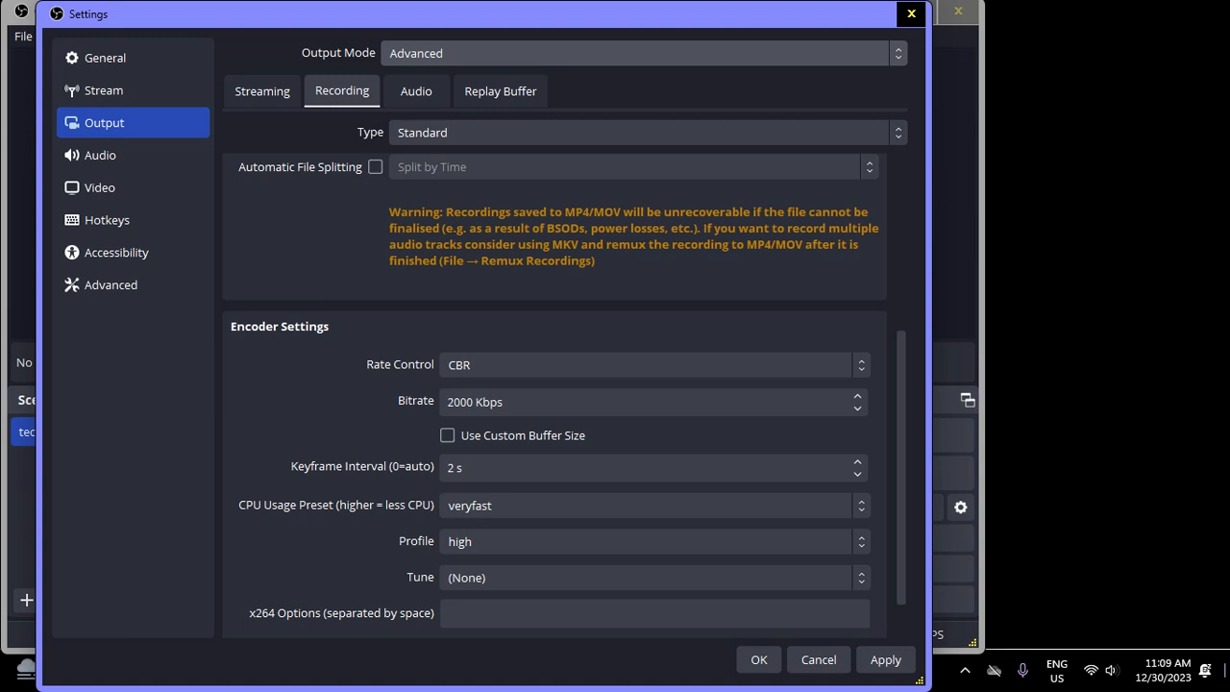
{"action": "key", "text": "Tab"}
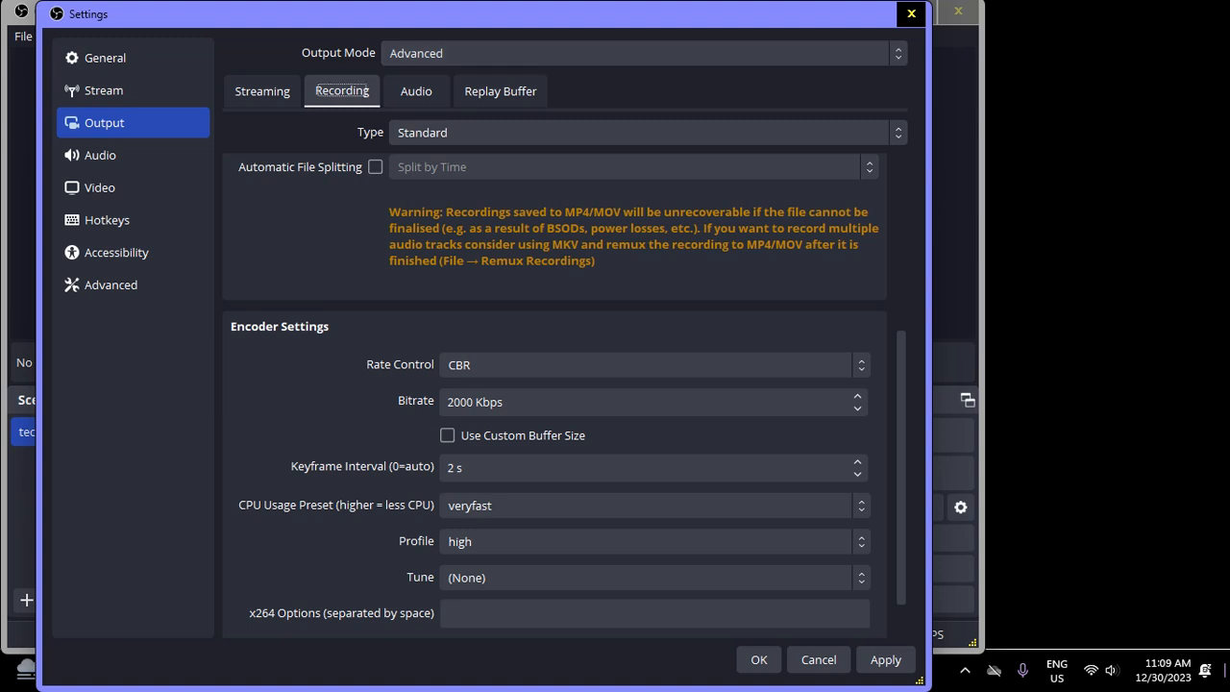
{"action": "key", "text": "Tab"}
Apply the changed recording output settings while keeping the settings window open
{"action": "key", "text": "Tab"}
{"action": "key", "text": "Tab"}
{"action": "key", "text": "Tab"}
{"action": "key", "text": "Tab"}
{"action": "key", "text": "Tab"}
{"action": "key", "text": "Tab"}
{"action": "key", "text": "Tab"}
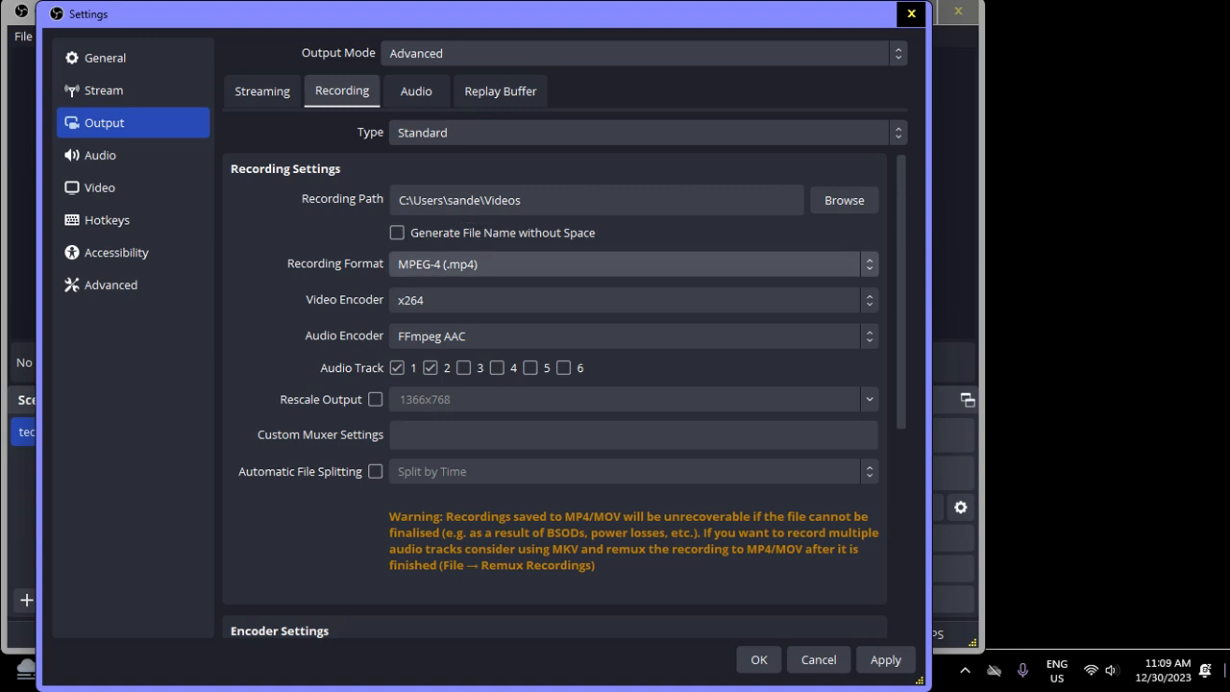
{"action": "key", "text": "Tab"}
{"action": "key", "text": "Tab"}
{"action": "key", "text": "Tab"}
{"action": "key", "text": "Tab"}
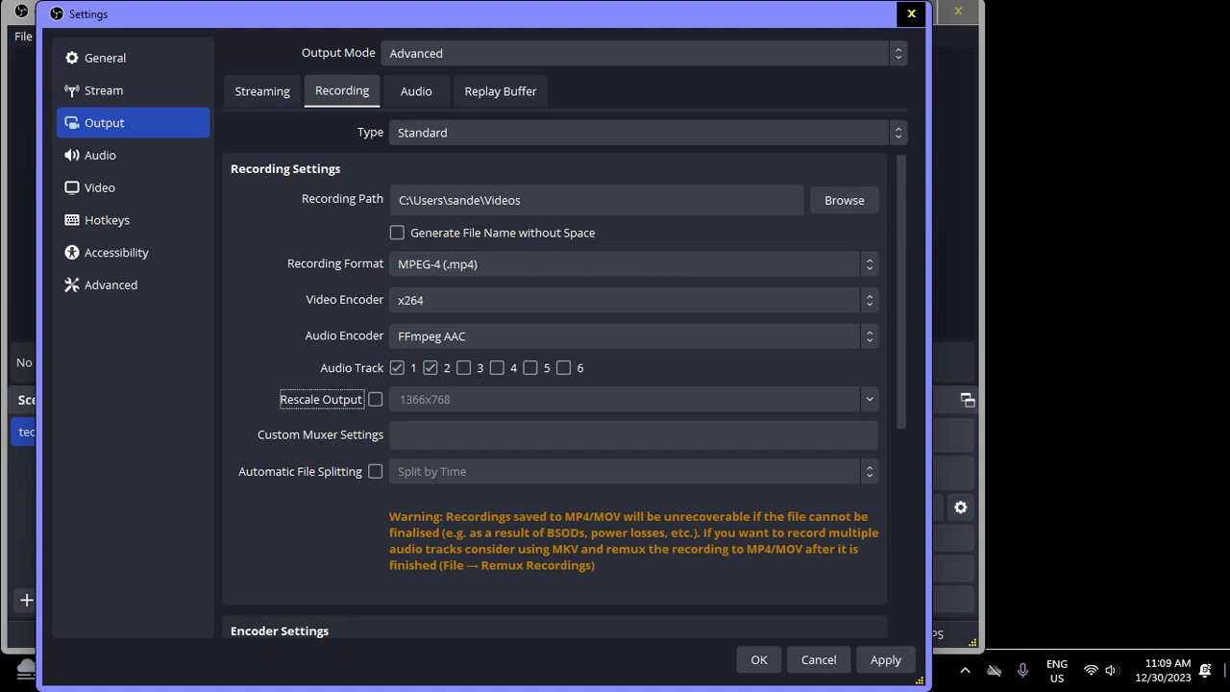
{"action": "key", "text": "Tab"}
{"action": "key", "text": "Tab"}
{"action": "key", "text": "space"}
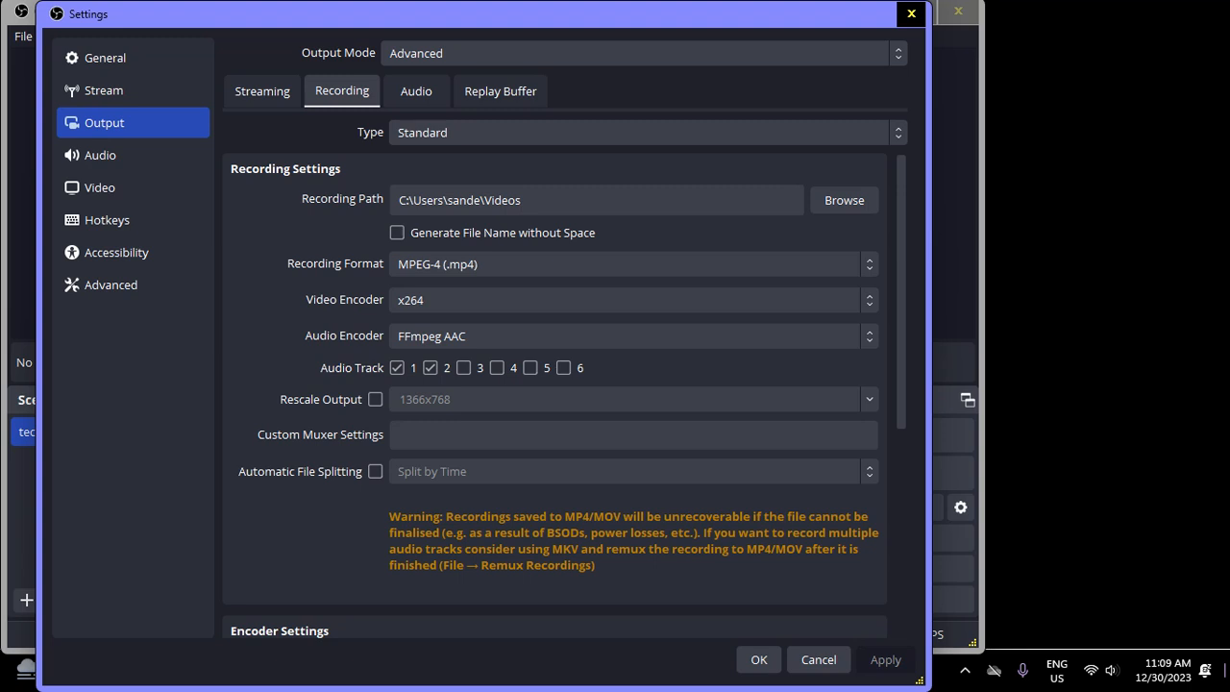
Review the Advanced recording options again, including file splitting, audio tracks, encoders and recording format
{"action": "scroll", "coordinate": [555, 385], "scroll_direction": "down", "scroll_amount": 5}
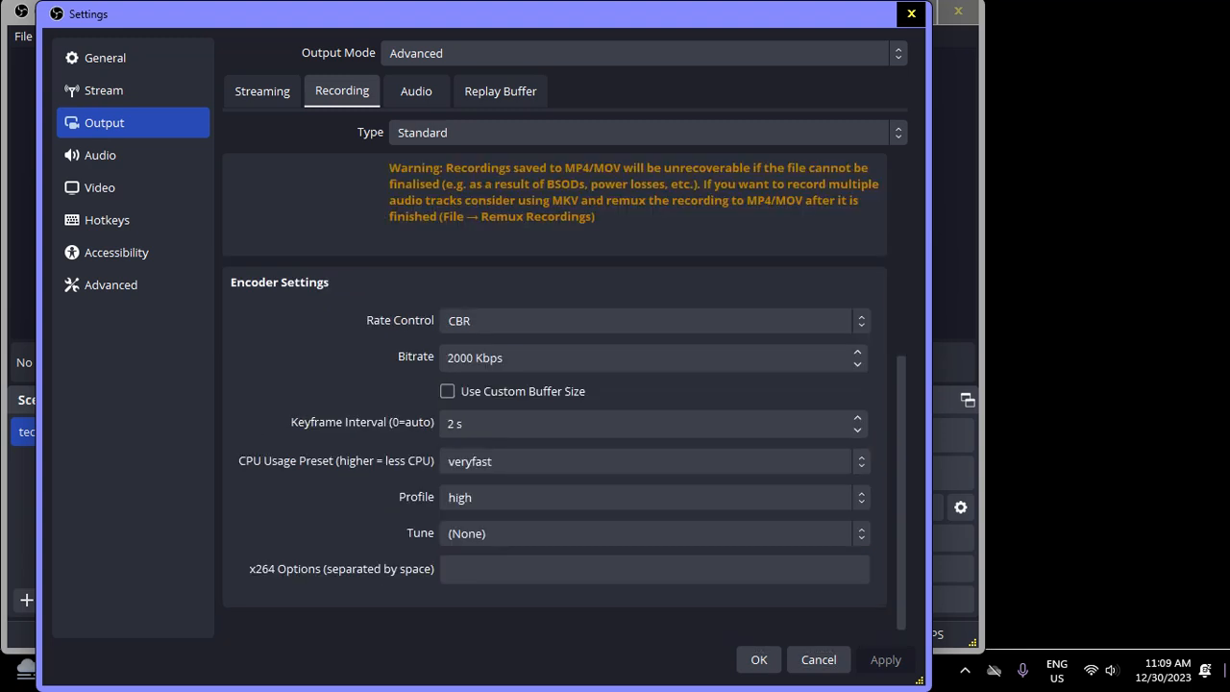
{"action": "key", "text": "shift+Tab"}
{"action": "key", "text": "Tab"}
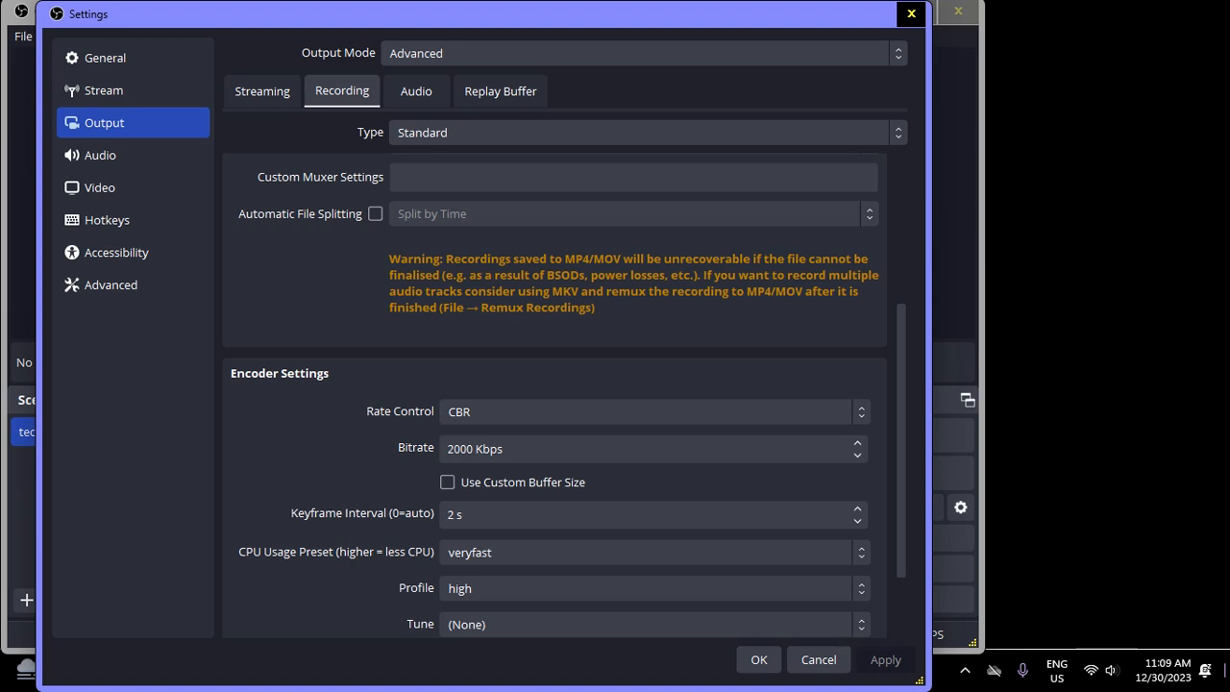
{"action": "key", "text": "Down"}
{"action": "key", "text": "Down"}
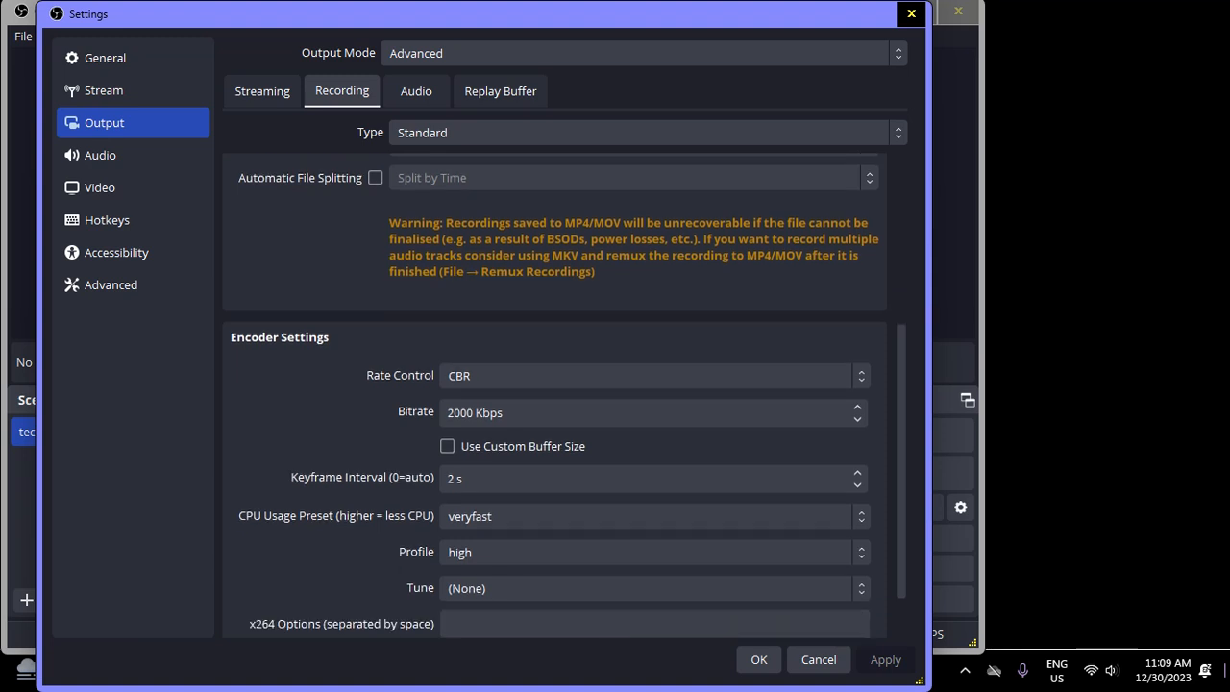
{"action": "key", "text": "shift+Tab"}
{"action": "key", "text": "shift+Tab"}
{"action": "key", "text": "shift+Tab"}
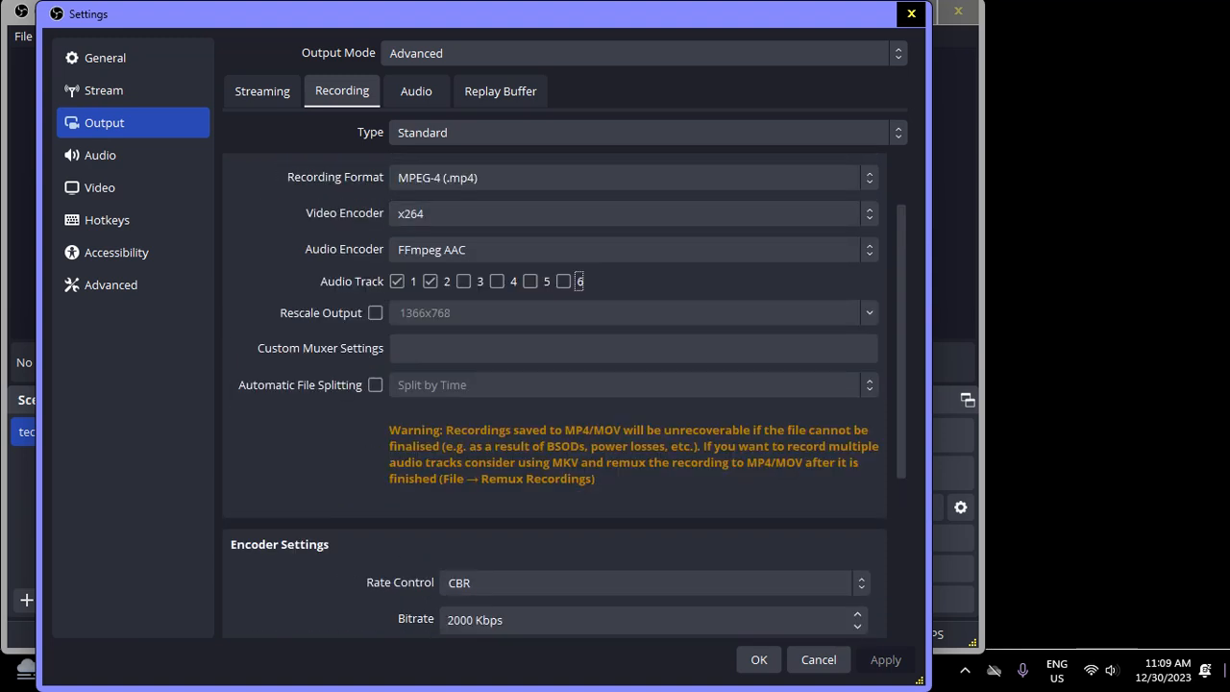
{"action": "key", "text": "shift+Tab"}
{"action": "key", "text": "shift+Tab"}
{"action": "key", "text": "shift+Tab"}
{"action": "key", "text": "shift+Tab"}
{"action": "key", "text": "shift+Tab"}
{"action": "key", "text": "shift+Tab"}
{"action": "key", "text": "shift+Tab"}
{"action": "key", "text": "shift+Tab"}
{"action": "key", "text": "shift+Tab"}
{"action": "key", "text": "shift+Tab"}
{"action": "key", "text": "shift+Tab"}
{"action": "key", "text": "shift+Tab"}
{"action": "key", "text": "shift+Tab"}
{"action": "key", "text": "shift+Tab"}
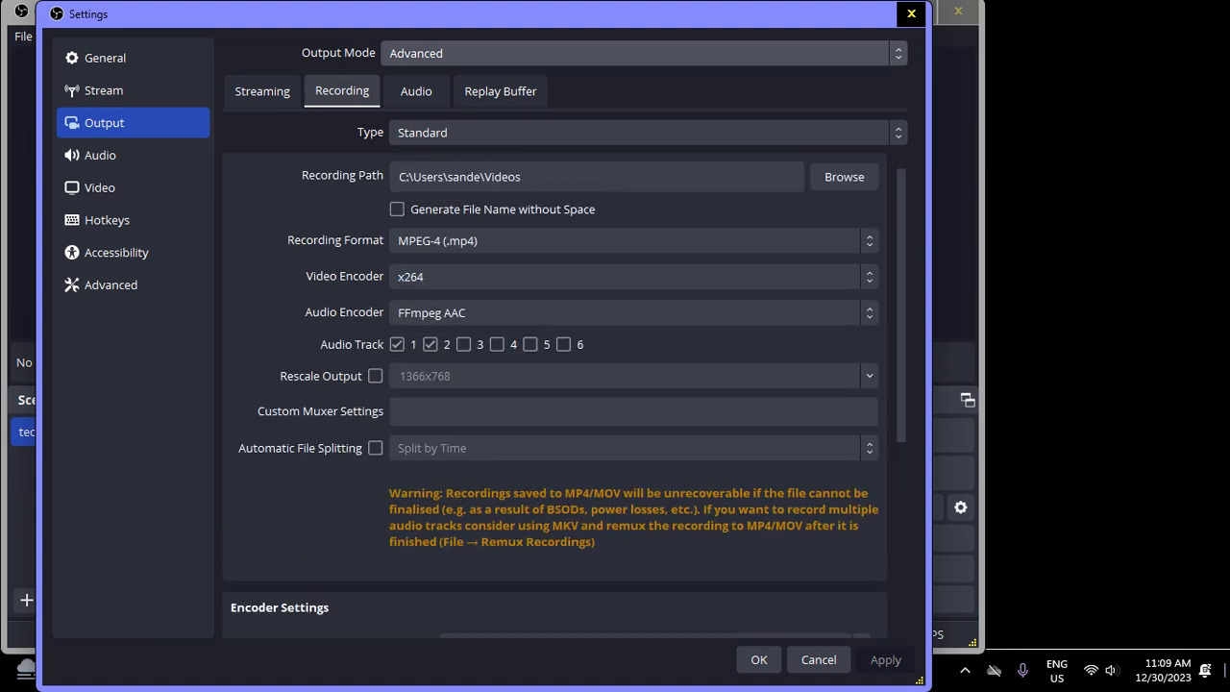
Examine the recording encoder settings again, from the CPU usage preset back to the rate control
{"action": "key", "text": "shift+Tab"}
{"action": "key", "text": "shift+Tab"}
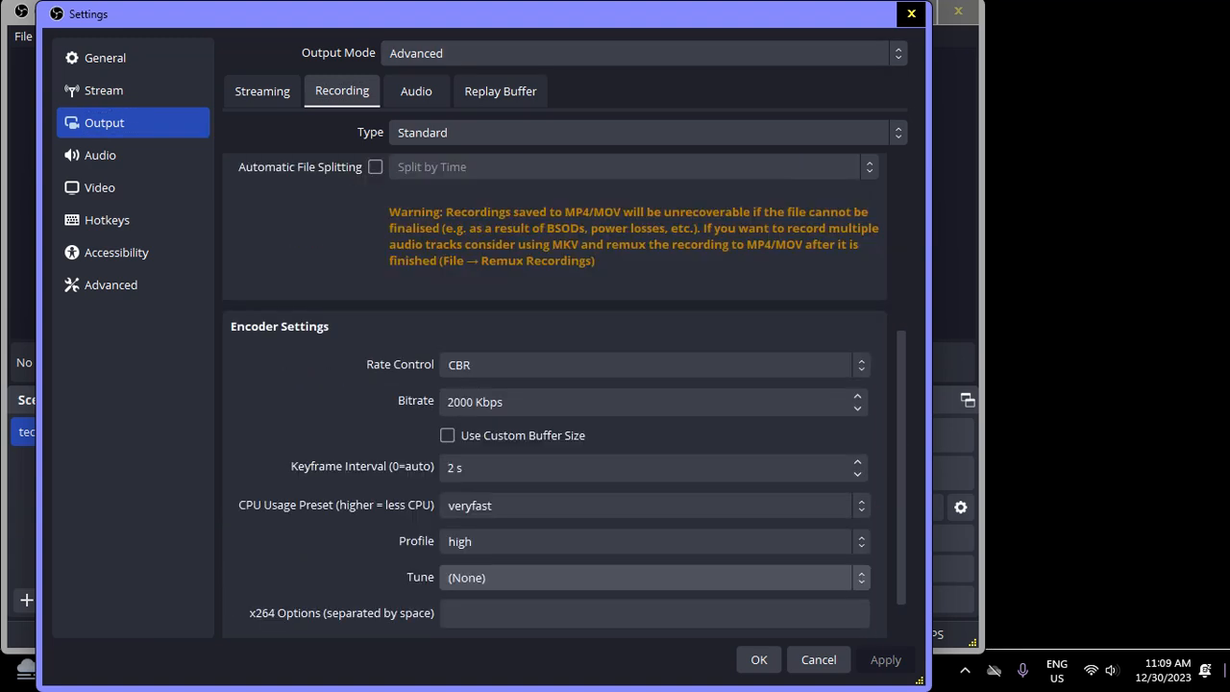
{"action": "key", "text": "shift+Tab"}
{"action": "key", "text": "shift+Tab"}
{"action": "key", "text": "shift+Tab"}
{"action": "key", "text": "shift+Tab"}
{"action": "key", "text": "shift+Tab"}
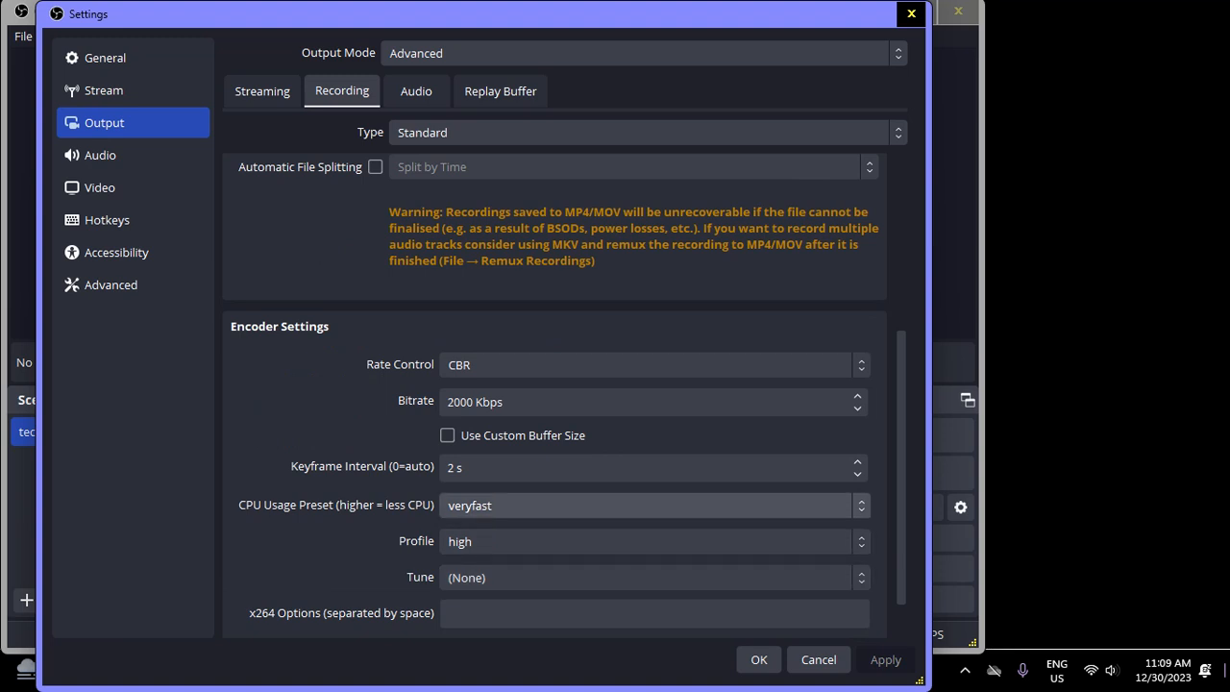
{"action": "key", "text": "shift+Tab"}
{"action": "key", "text": "shift+Tab"}
{"action": "key", "text": "shift+Tab"}
{"action": "key", "text": "shift+Tab"}
{"action": "key", "text": "shift+Tab"}
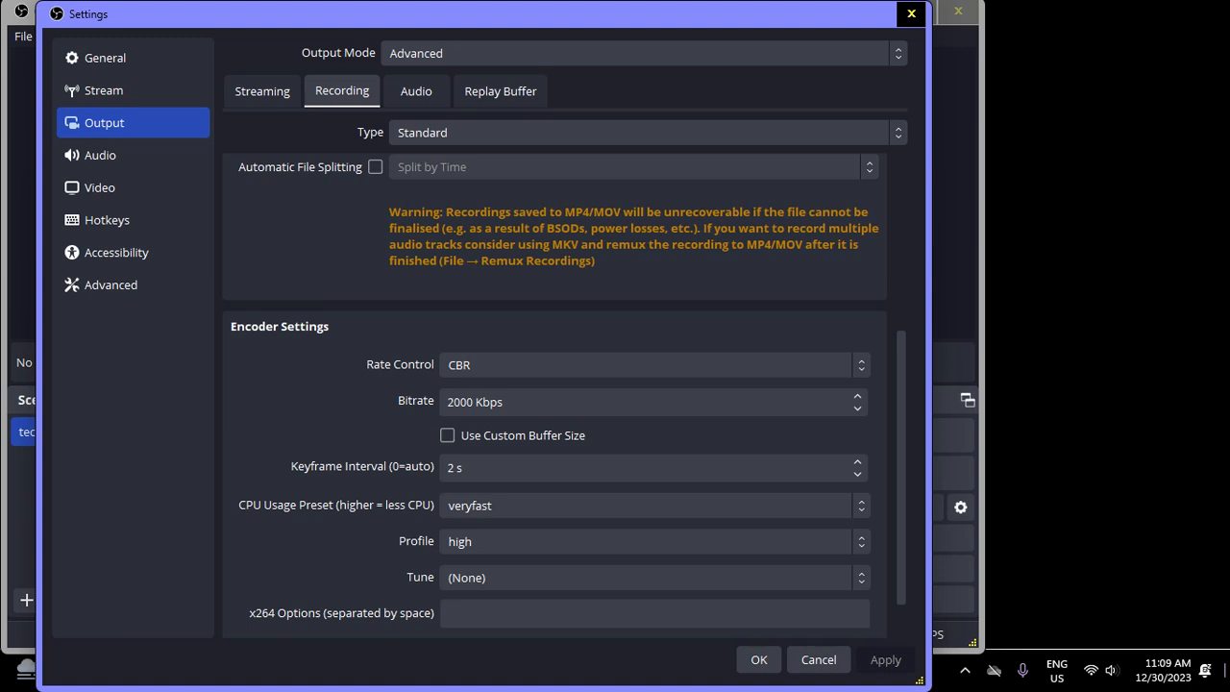
{"action": "key", "text": "Down"}
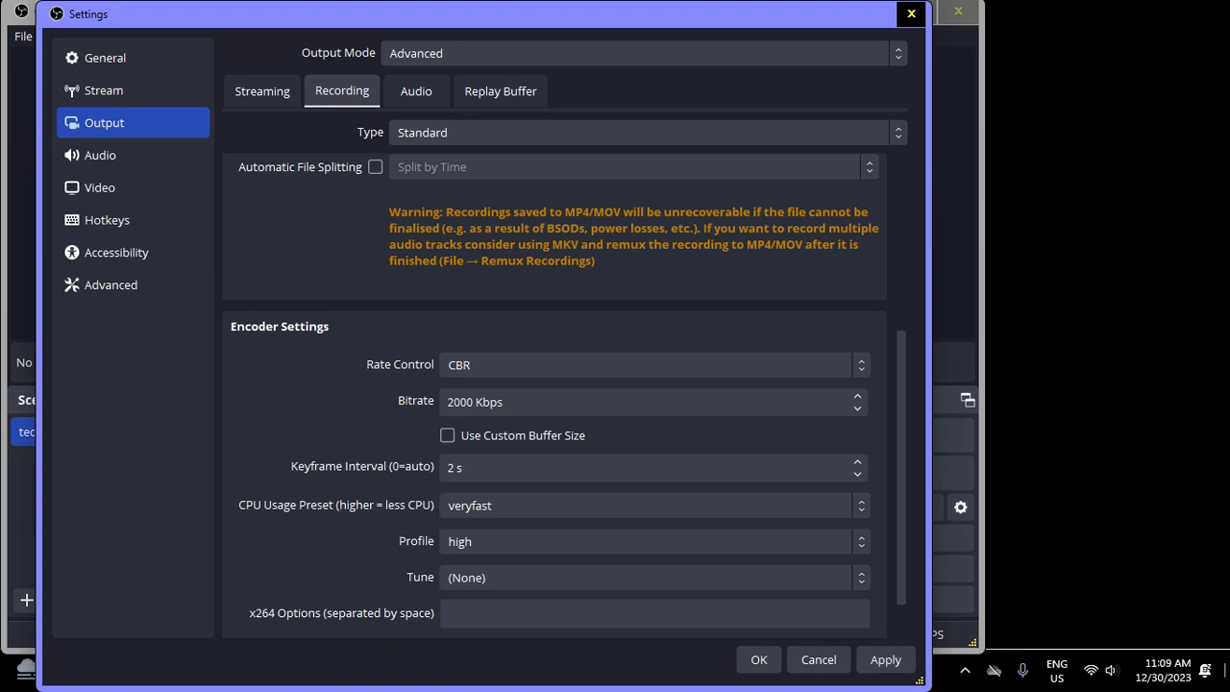
Leave the output settings and open the Audio settings category
{"action": "key", "text": "shift+Tab"}
{"action": "key", "text": "shift+Tab"}
{"action": "key", "text": "shift+Tab"}
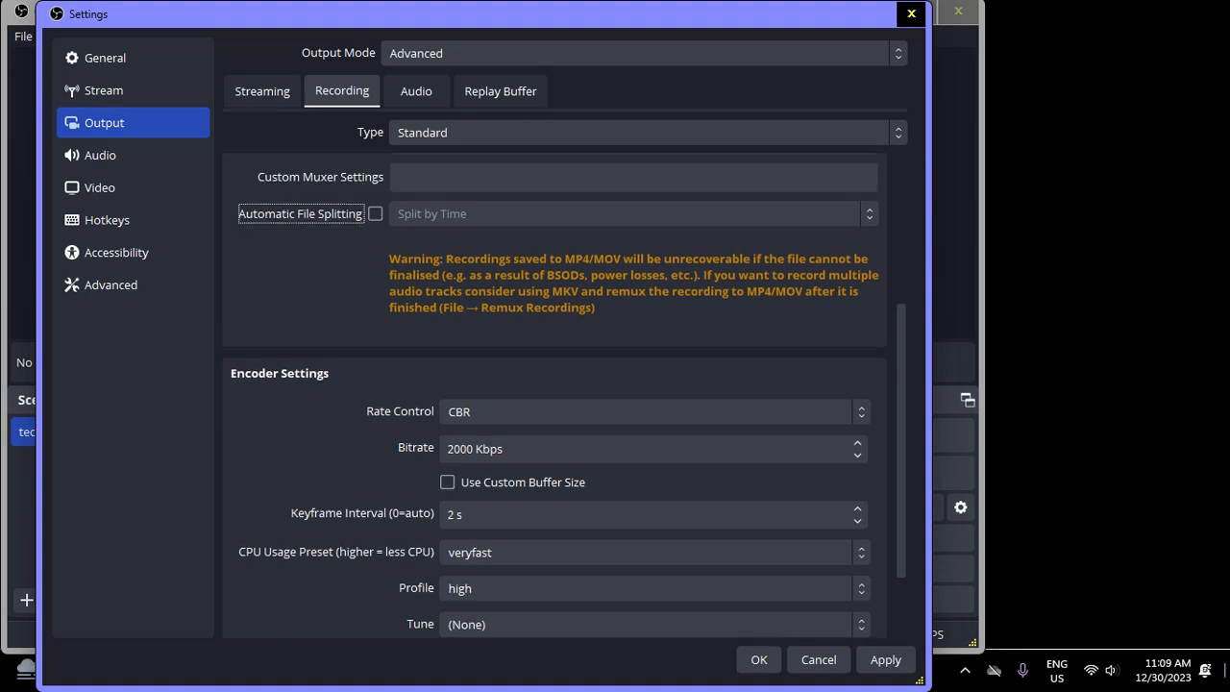
{"action": "key", "text": "shift+Tab"}
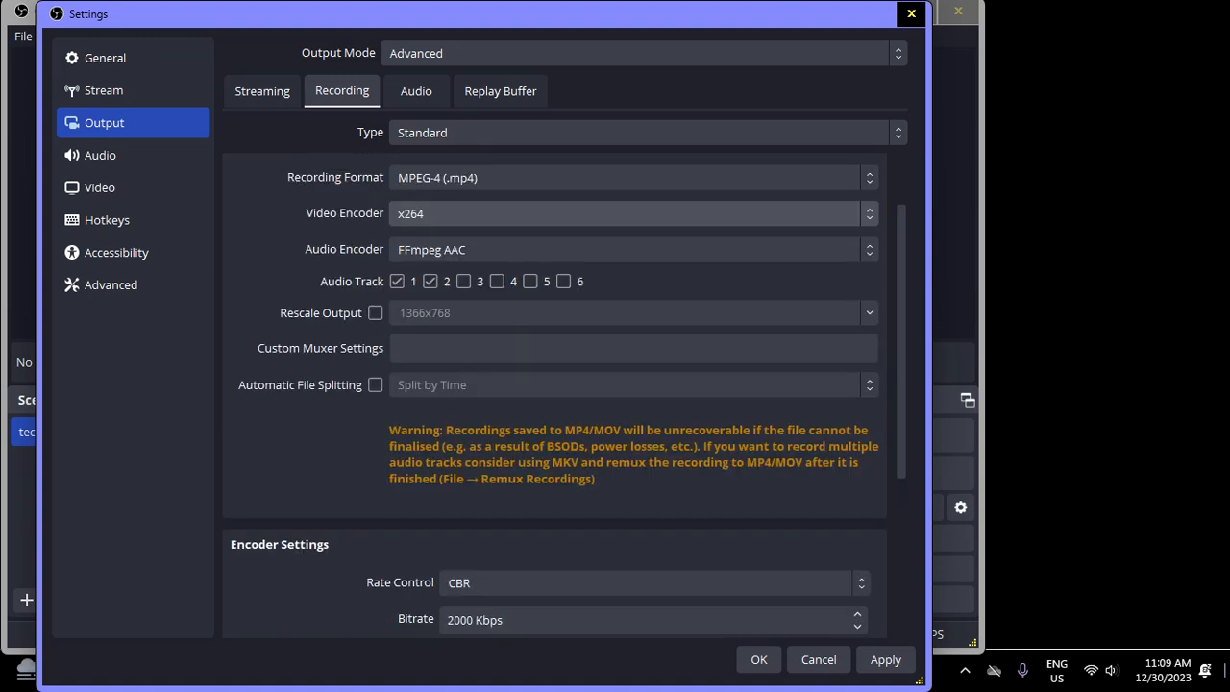
{"action": "key", "text": "shift+Tab"}
{"action": "key", "text": "shift+Tab"}
{"action": "key", "text": "shift+Tab"}
{"action": "key", "text": "shift+Tab"}
{"action": "key", "text": "shift+Tab"}
{"action": "key", "text": "shift+Tab"}
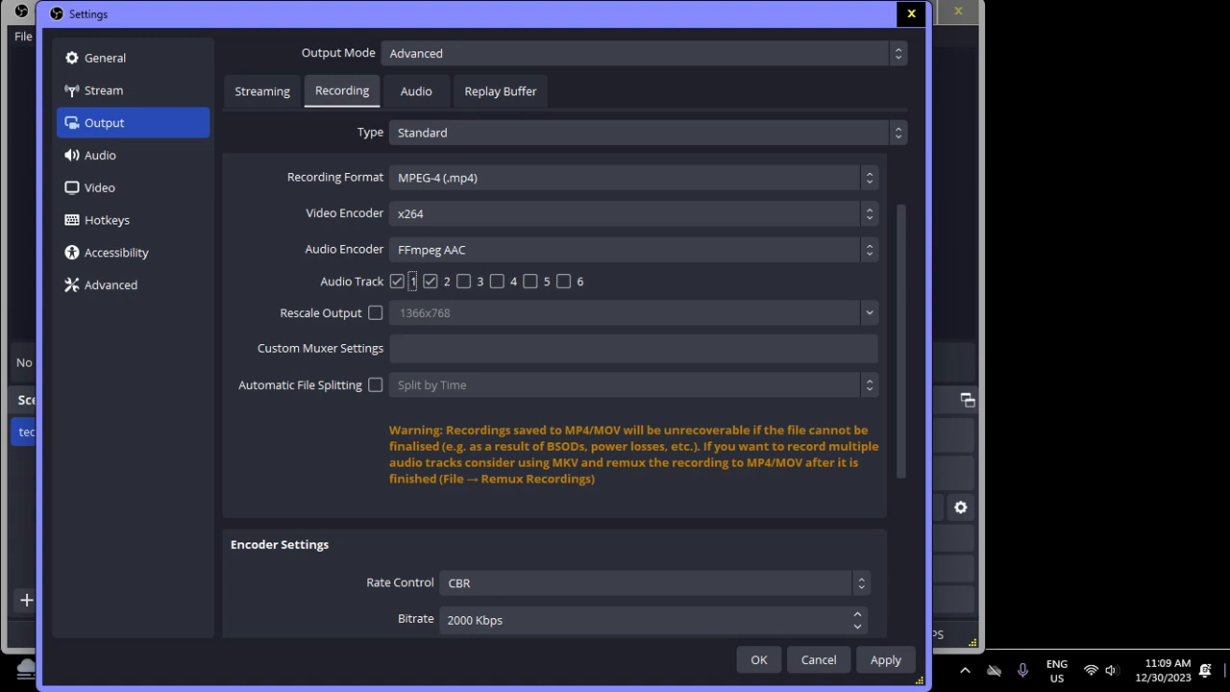
{"action": "key", "text": "shift+Tab"}
{"action": "key", "text": "shift+Tab"}
{"action": "key", "text": "shift+Tab"}
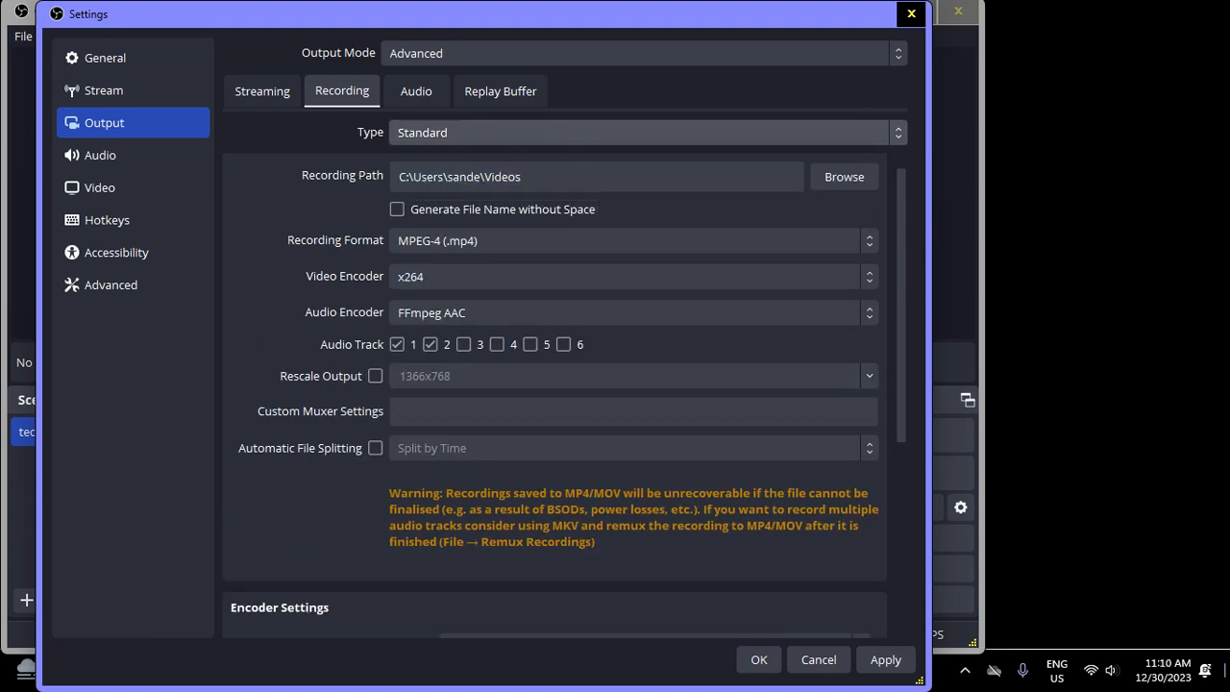
{"action": "key", "text": "shift+Tab"}
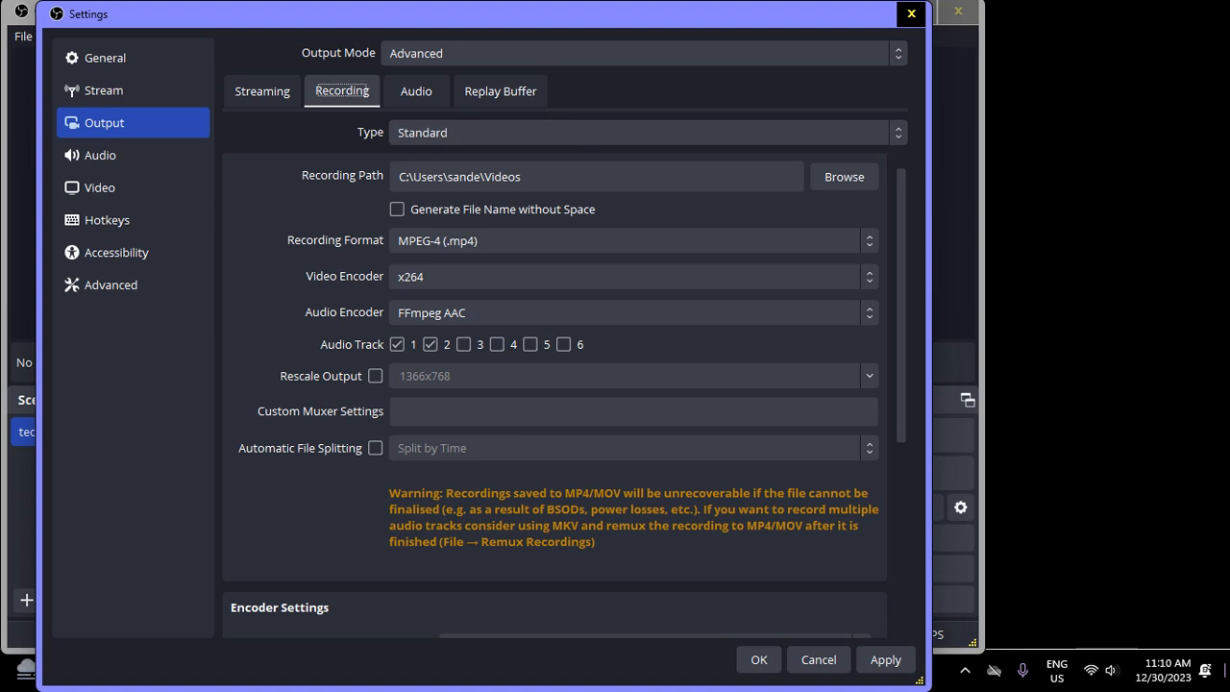
{"action": "key", "text": "shift+Tab"}
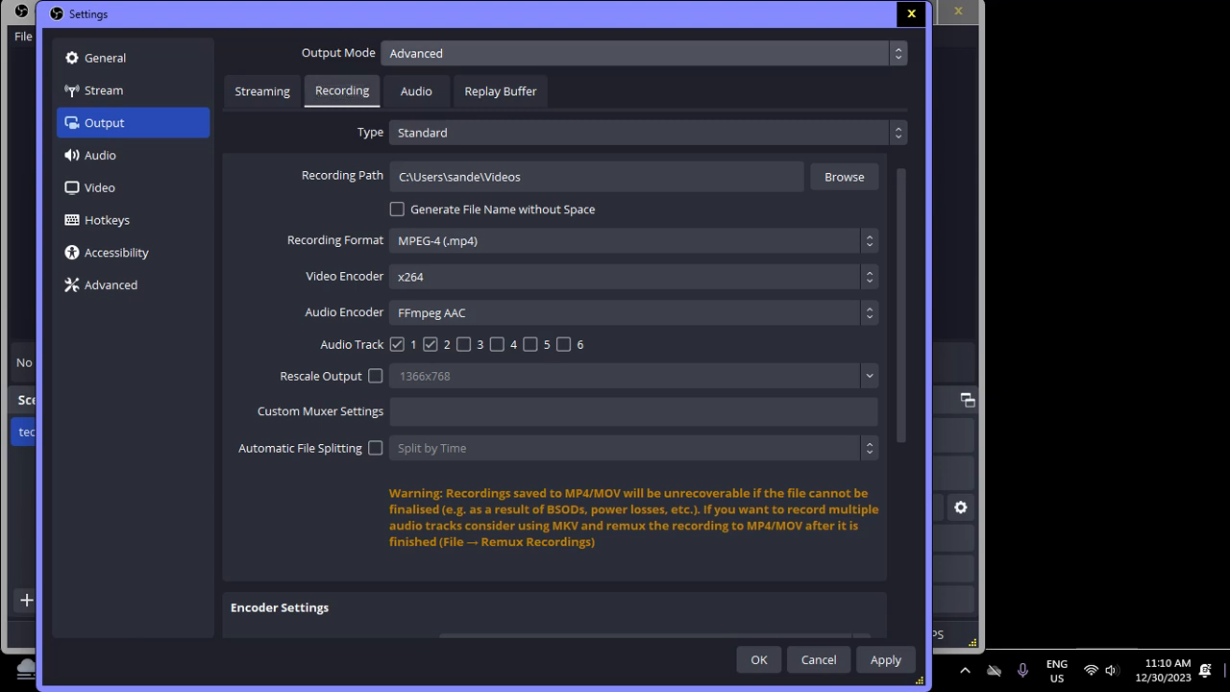
{"action": "key", "text": "shift+Tab"}
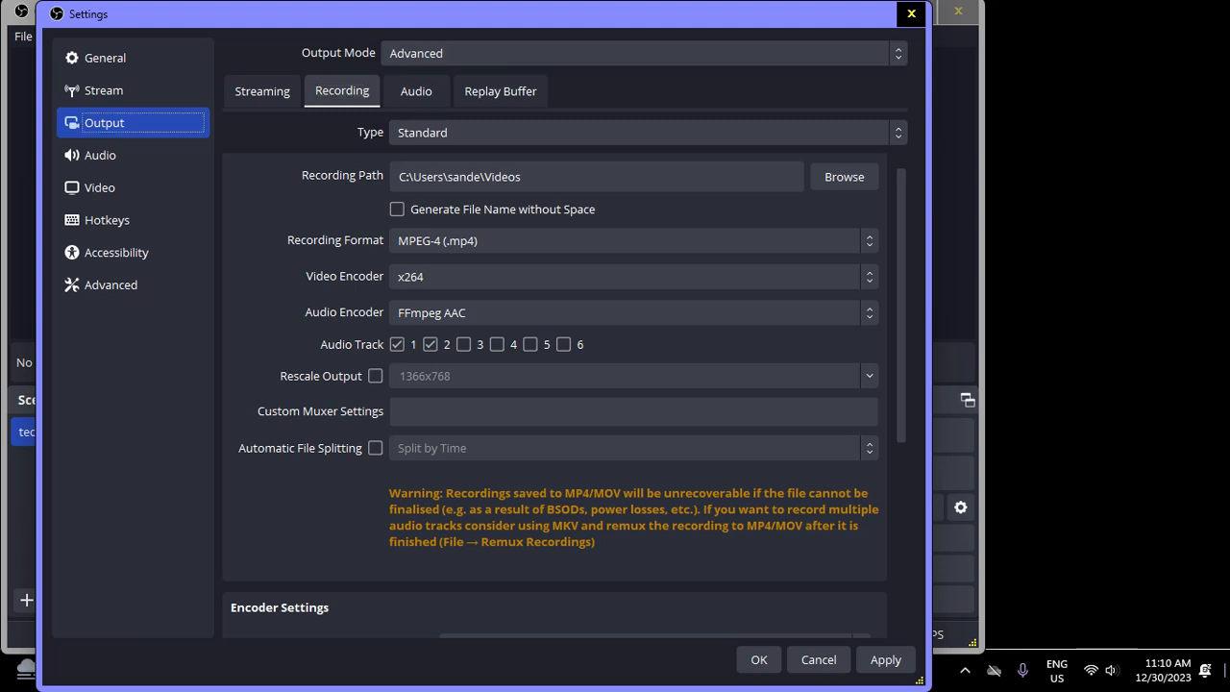
{"action": "key", "text": "Down"}
{"action": "key", "text": "Down"}
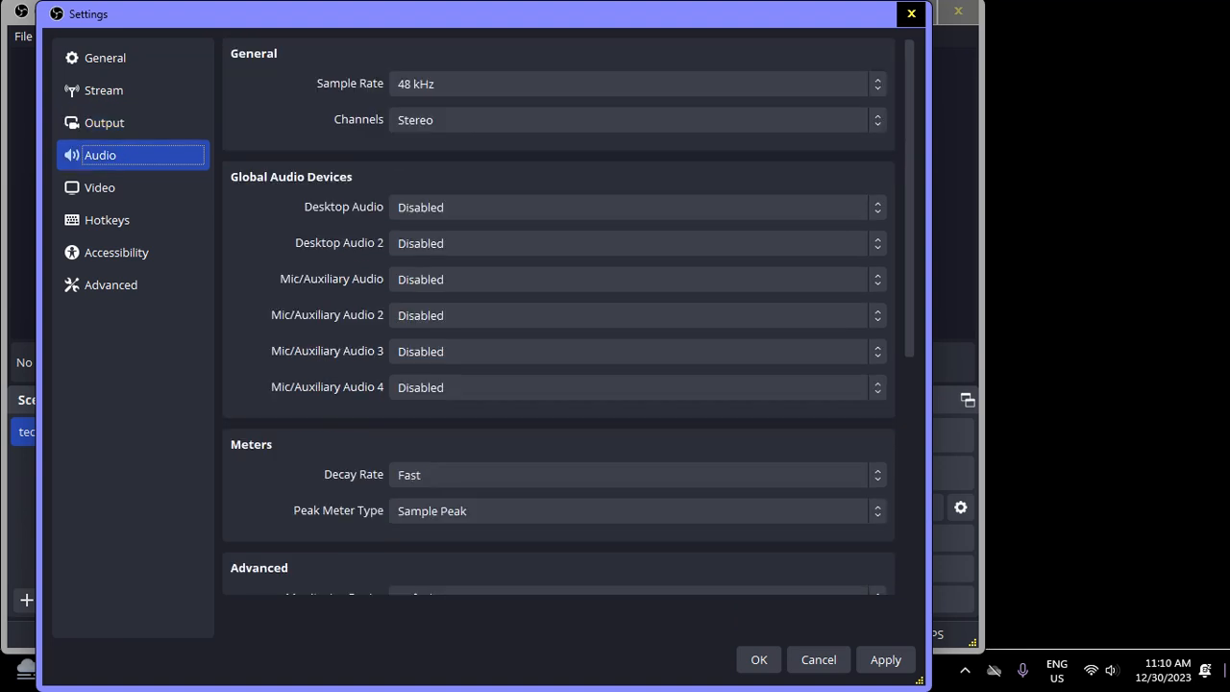
Try the Mono option for the audio channels and return to Stereo
{"action": "key", "text": "Tab"}
{"action": "key", "text": "Tab"}
{"action": "key", "text": "Tab"}
{"action": "key", "text": "Tab"}
{"action": "key", "text": "Tab"}
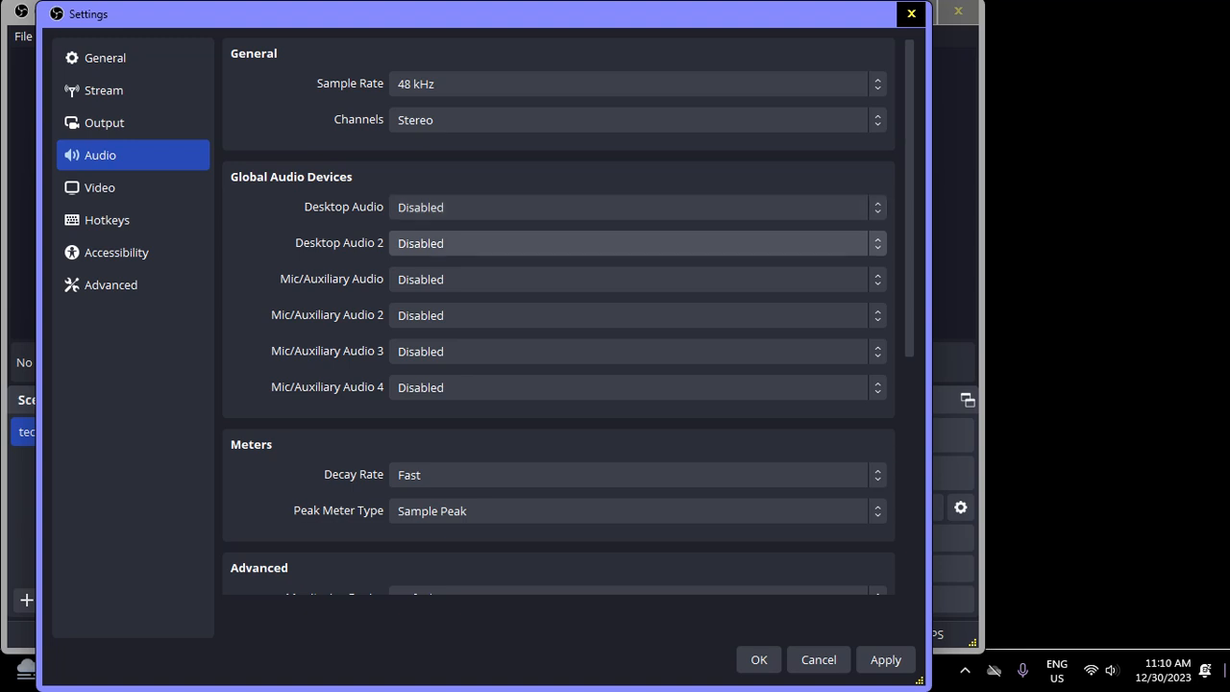
{"action": "key", "text": "shift+Tab"}
{"action": "key", "text": "shift+Tab"}
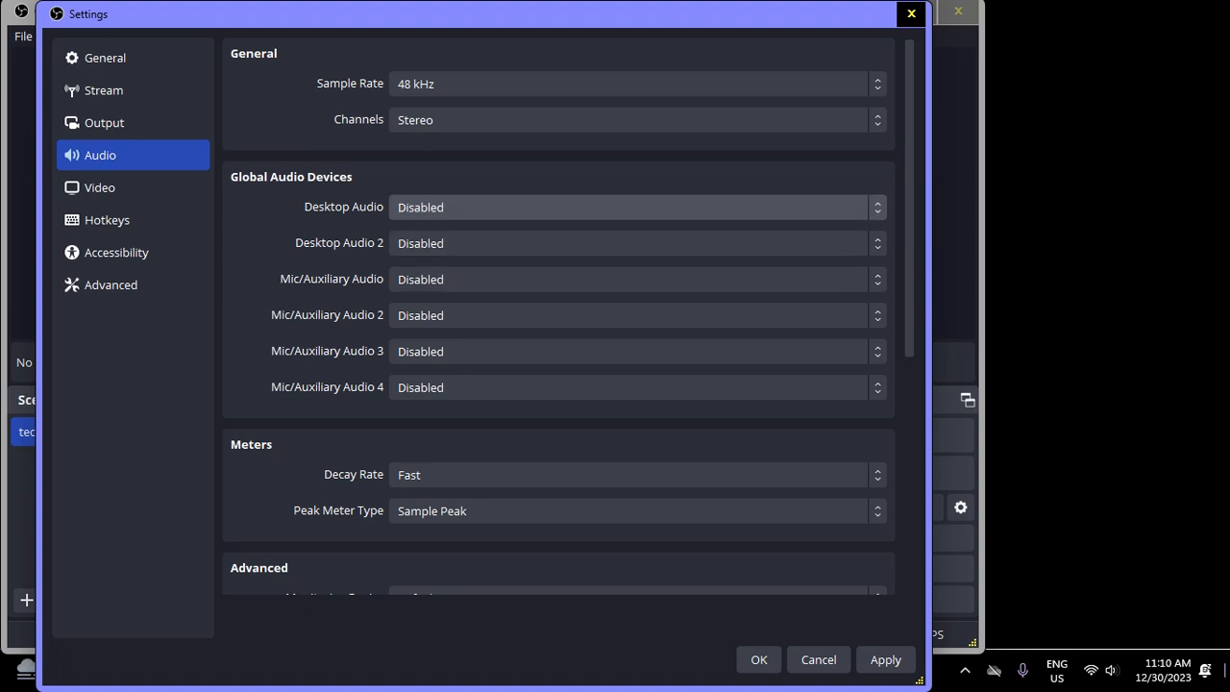
{"action": "key", "text": "shift+Tab"}
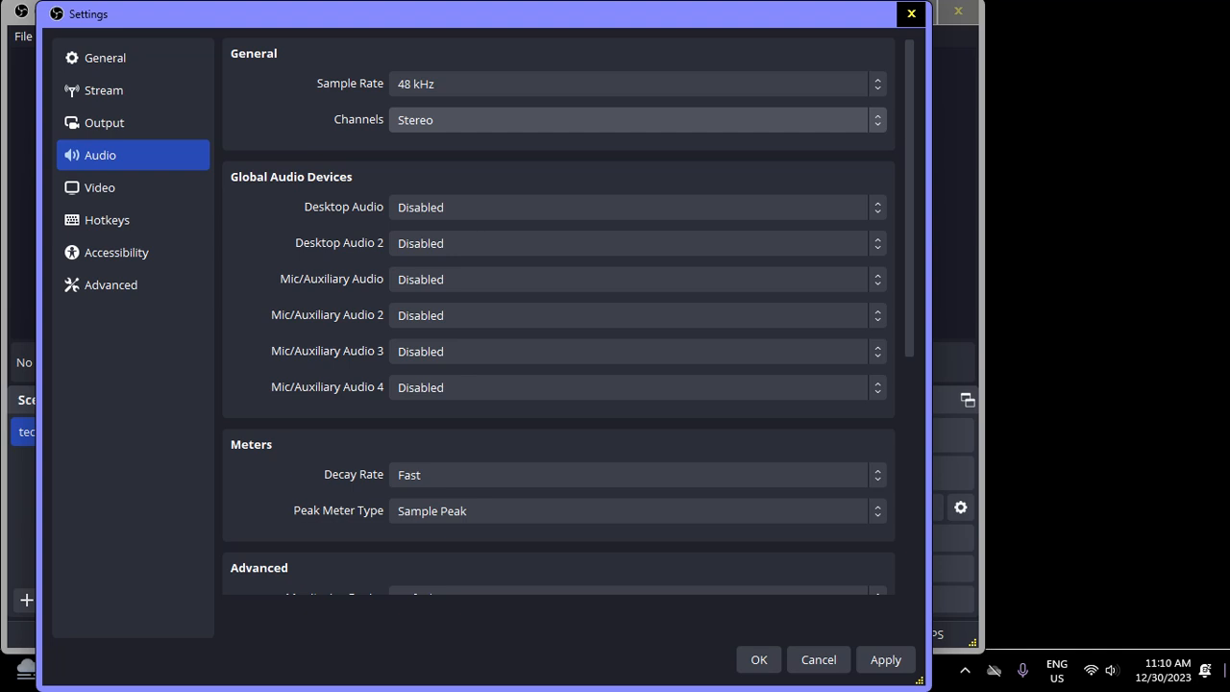
{"action": "key", "text": "Up"}
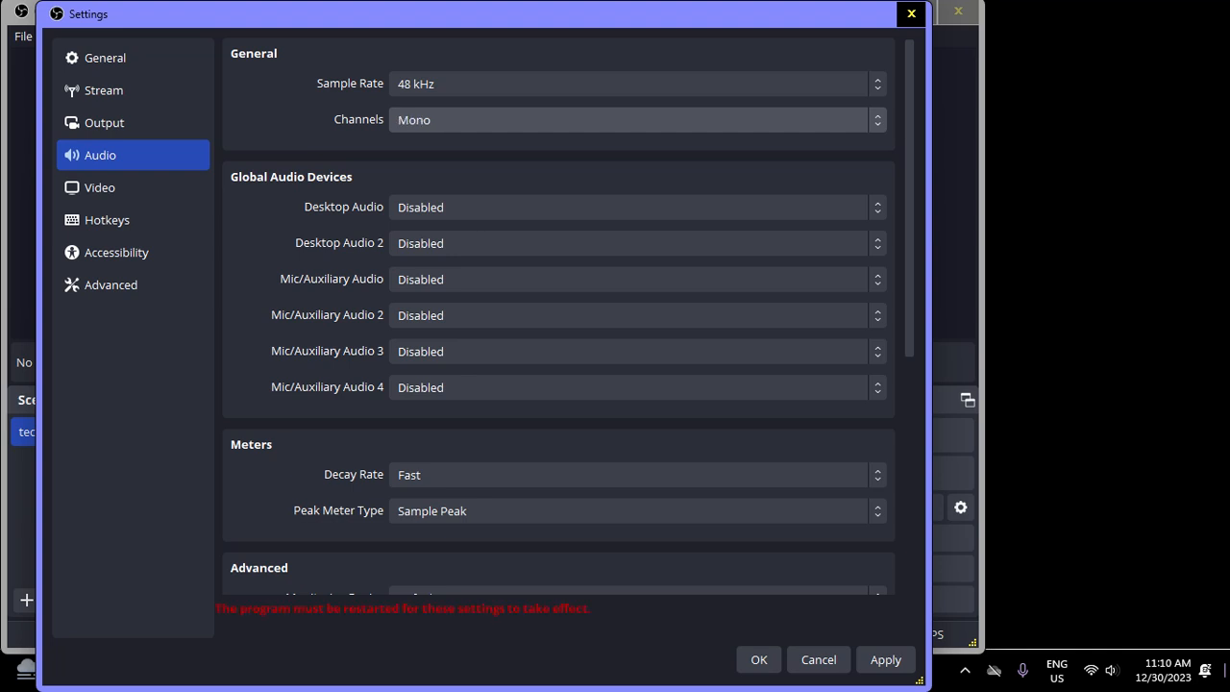
{"action": "key", "text": "Down"}
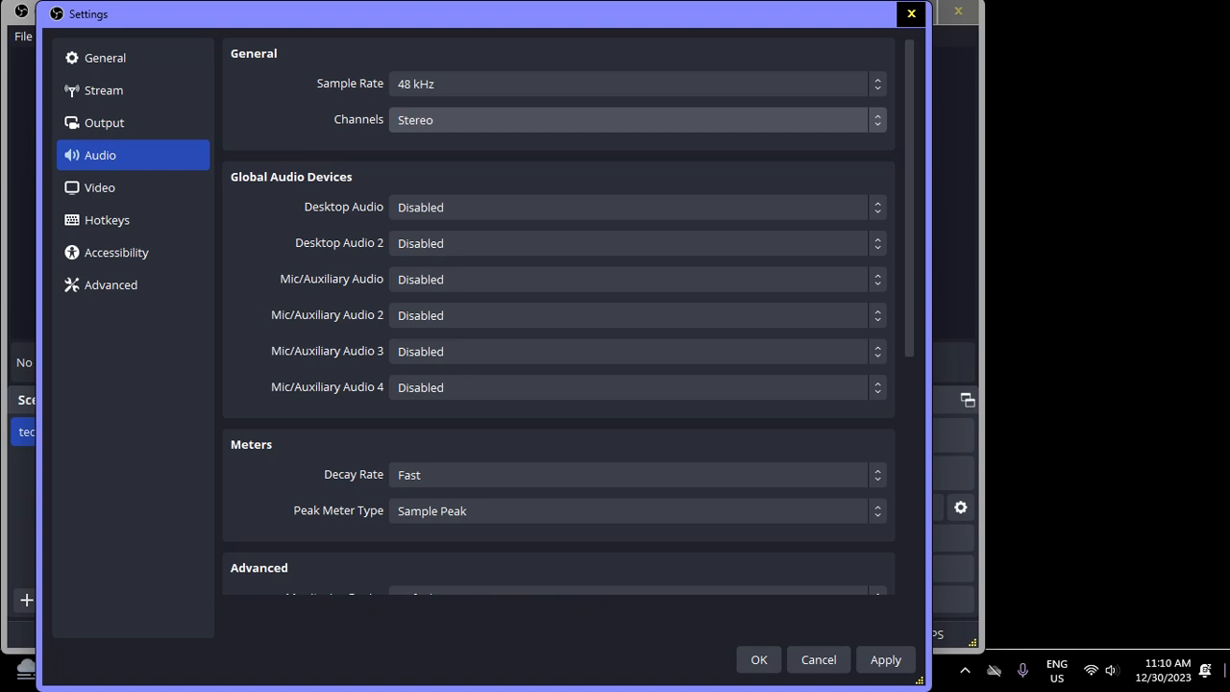
Examine the sample rate, channels, desktop audio and microphone options in the audio settings
{"action": "key", "text": "shift+Tab"}
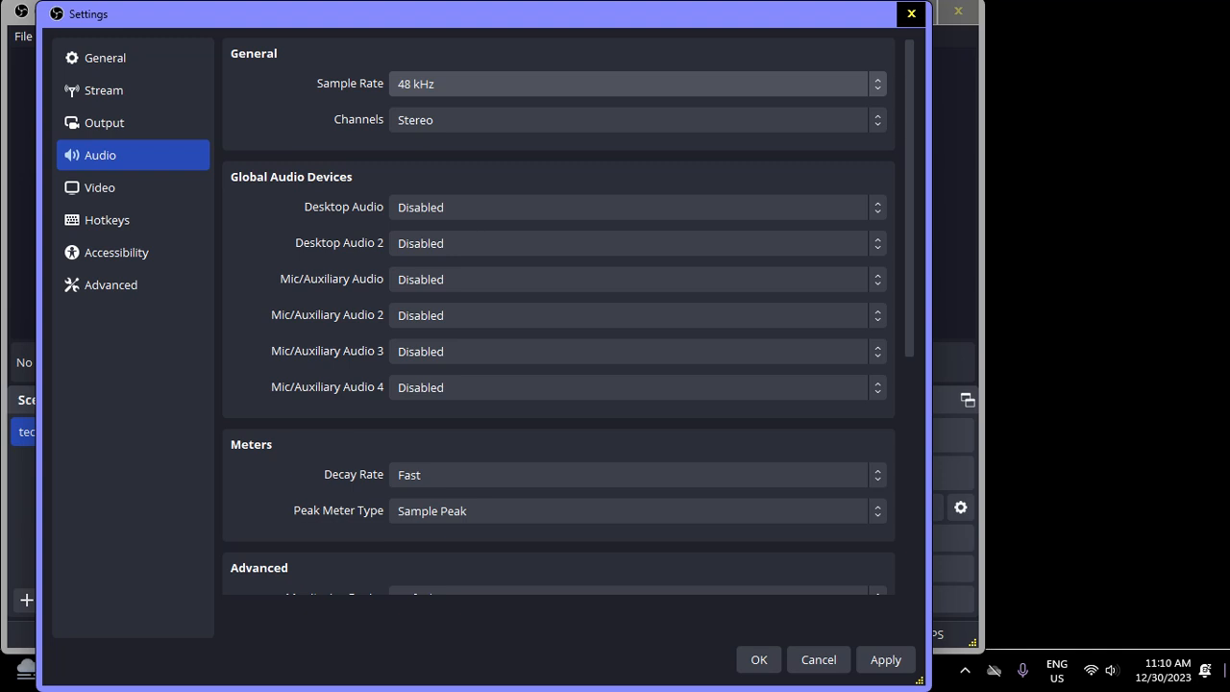
{"action": "key", "text": "shift+Tab"}
{"action": "key", "text": "Tab"}
{"action": "key", "text": "Tab"}
{"action": "key", "text": "Tab"}
{"action": "key", "text": "Tab"}
{"action": "key", "text": "Tab"}
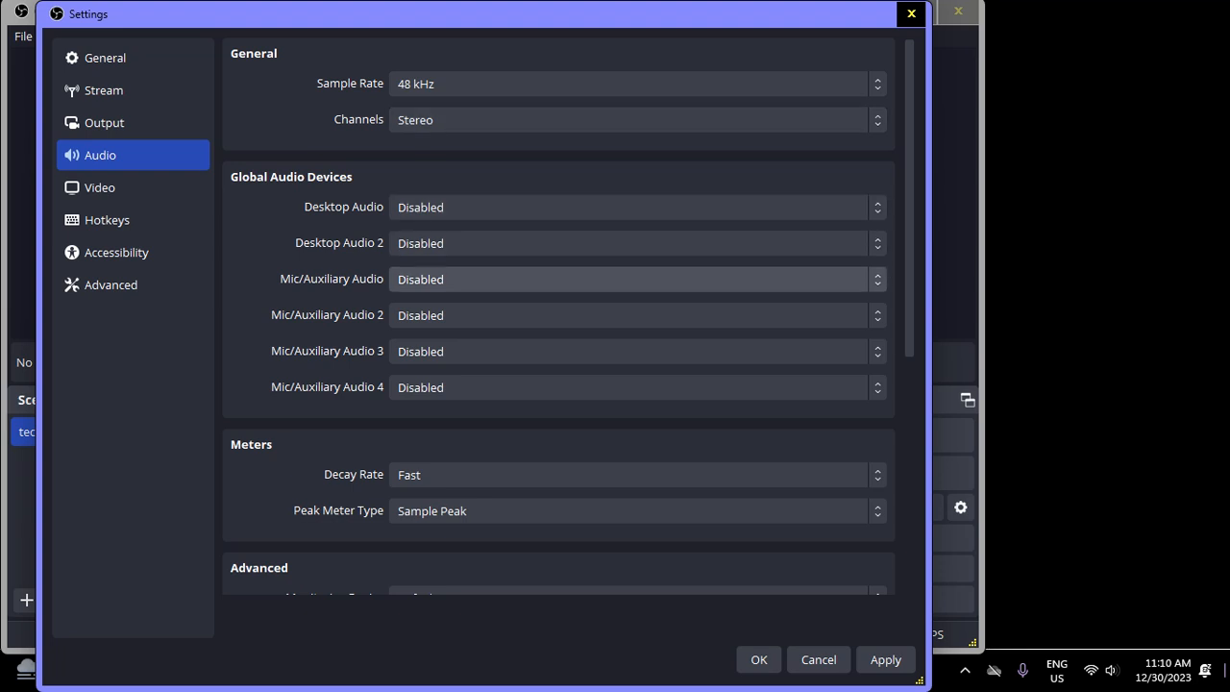
{"action": "key", "text": "shift+Tab"}
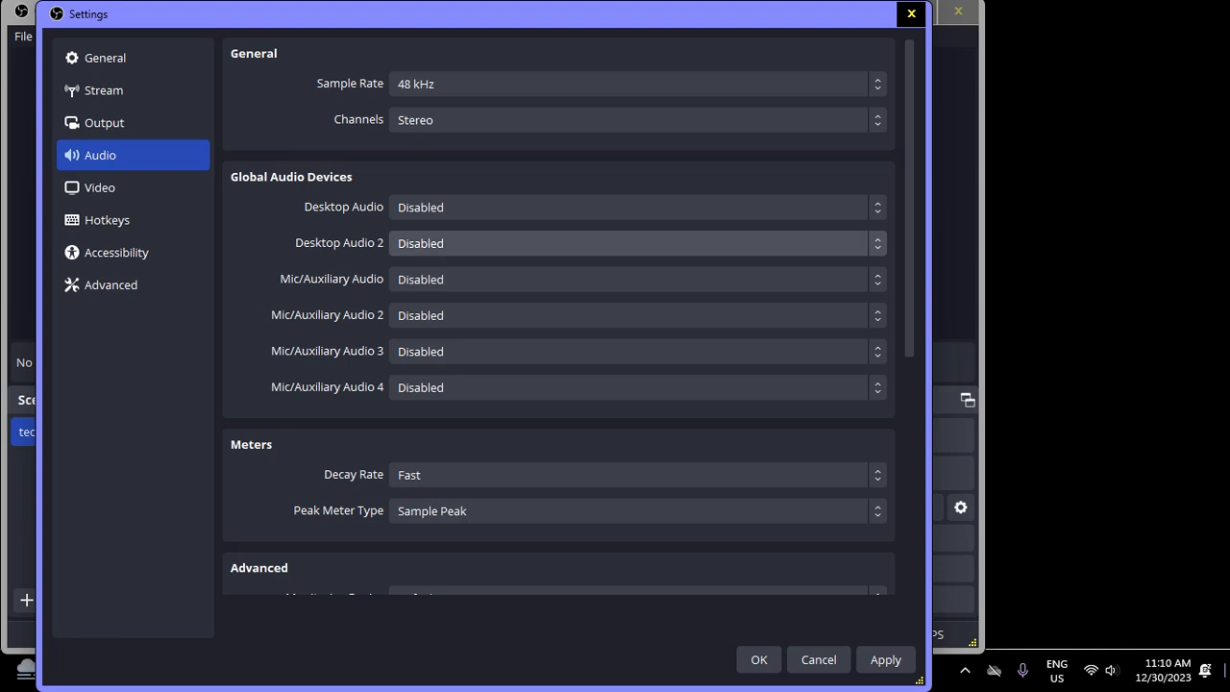
{"action": "key", "text": "shift+Tab"}
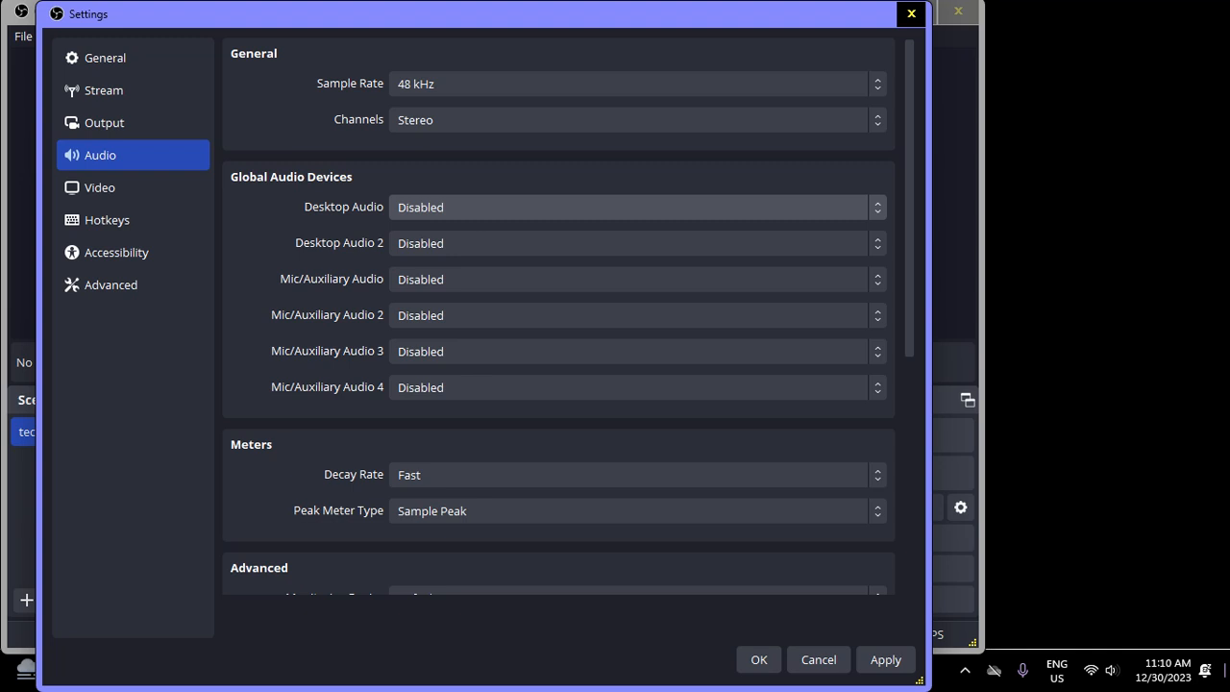
{"action": "key", "text": "shift+Tab"}
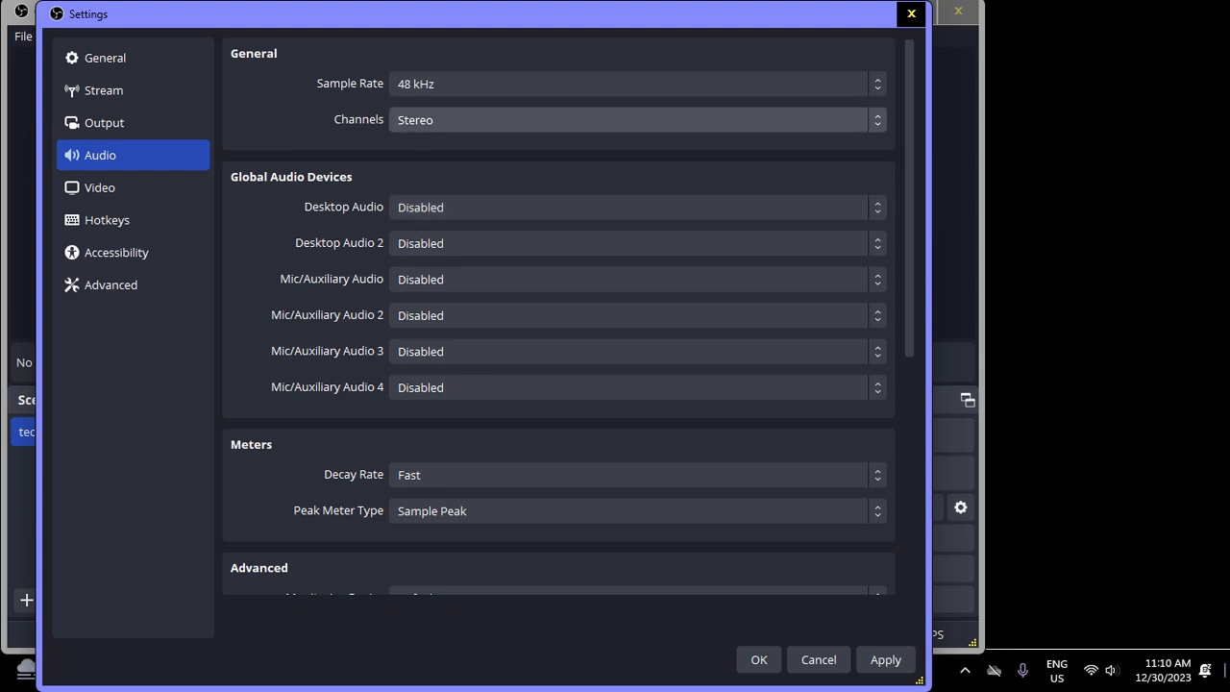
Try Microphone (mvsilicon B1 usb audio) as the Mic/Auxiliary Audio device and return it to Disabled
{"action": "key", "text": "Tab"}
{"action": "key", "text": "Tab"}
{"action": "key", "text": "Tab"}
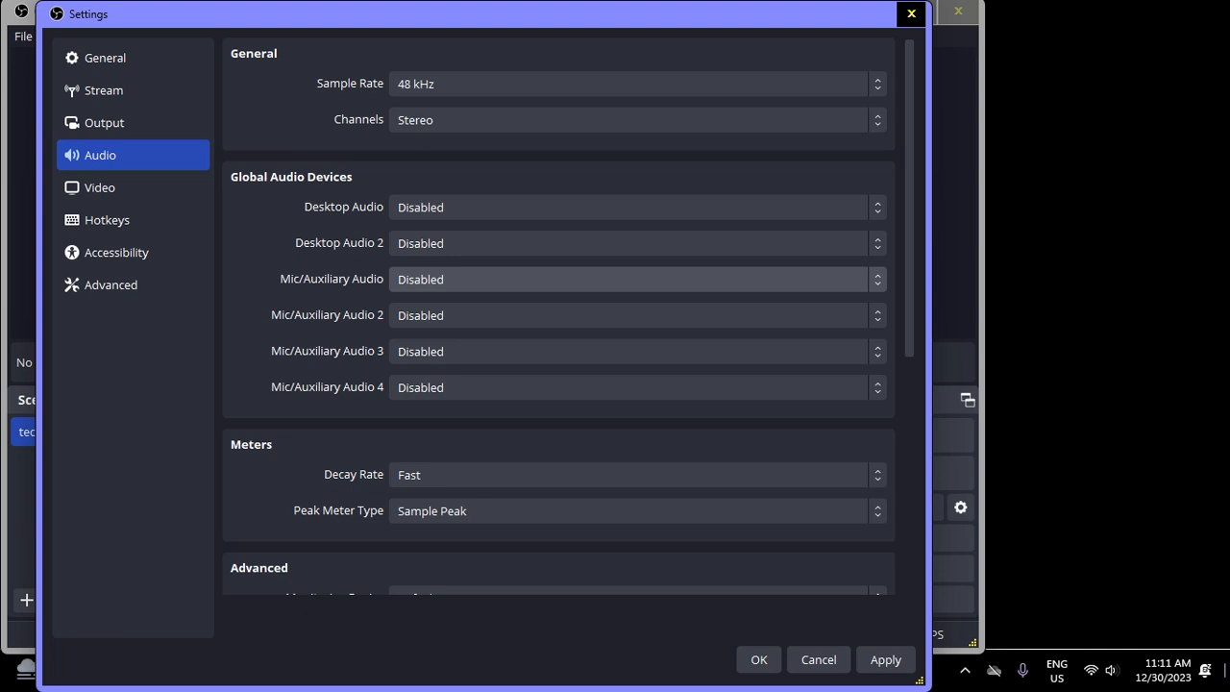
{"action": "key", "text": "Down"}
{"action": "key", "text": "Down"}
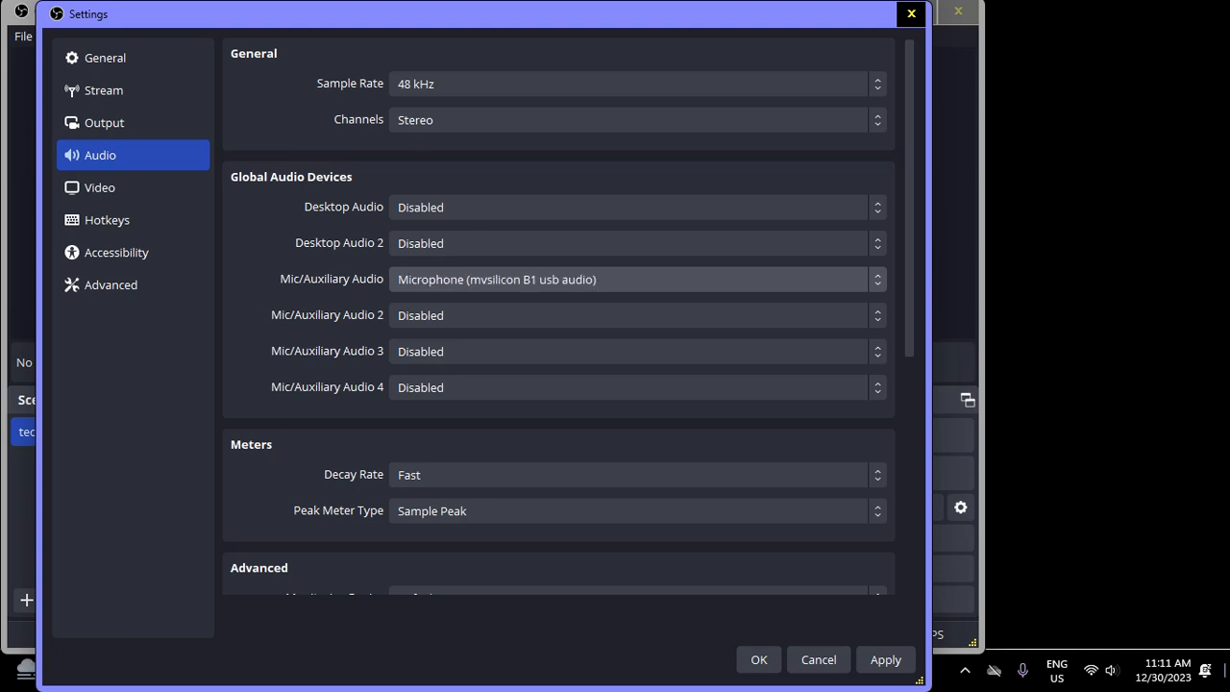
{"action": "key", "text": "Up"}
{"action": "key", "text": "Up"}
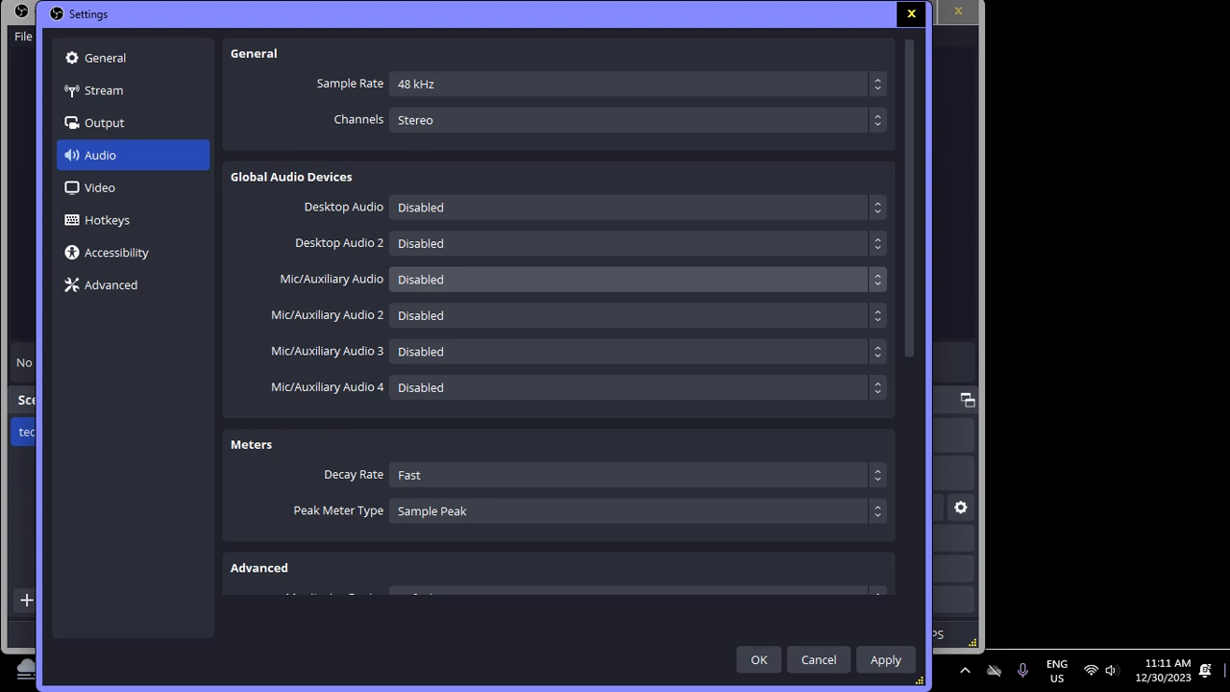
Examine the remaining audio settings, from the Mic/Auxiliary devices to the Meters, Advanced and Hotkeys sections
{"action": "key", "text": "Tab"}
{"action": "key", "text": "Tab"}
{"action": "key", "text": "Tab"}
{"action": "key", "text": "Tab"}
{"action": "key", "text": "Tab"}
{"action": "key", "text": "Tab"}
{"action": "key", "text": "Tab"}
{"action": "key", "text": "Tab"}
{"action": "key", "text": "Tab"}
{"action": "key", "text": "Tab"}
{"action": "key", "text": "Tab"}
{"action": "key", "text": "Tab"}
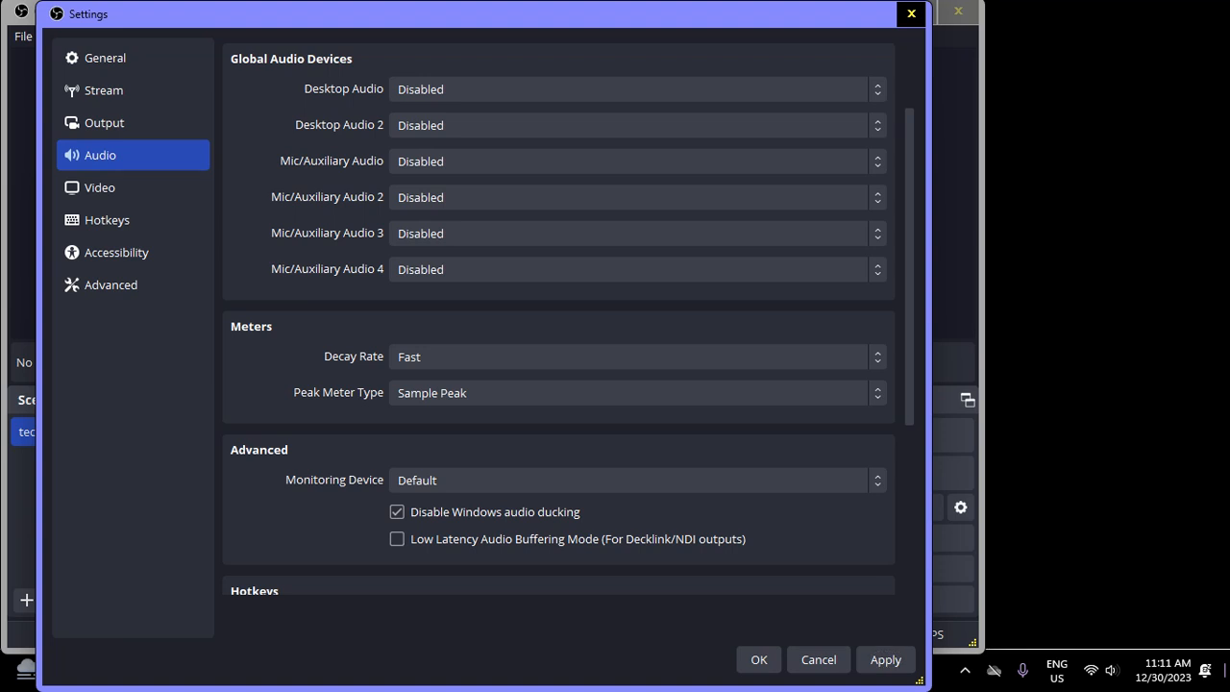
{"action": "key", "text": "shift+Tab"}
{"action": "key", "text": "shift+Tab"}
{"action": "key", "text": "shift+Tab"}
{"action": "key", "text": "shift+Tab"}
{"action": "key", "text": "shift+Tab"}
{"action": "key", "text": "shift+Tab"}
{"action": "key", "text": "shift+Tab"}
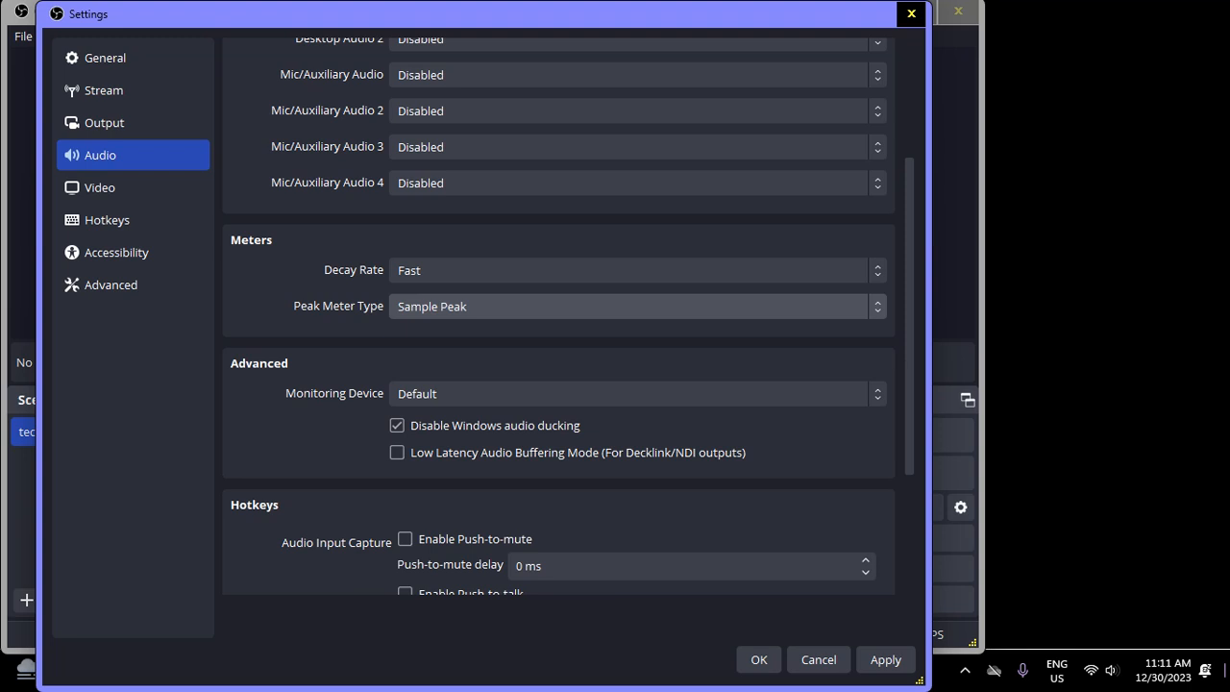
Close the settings window and answer the prompt about unsaved changes
{"action": "key", "text": "Escape"}
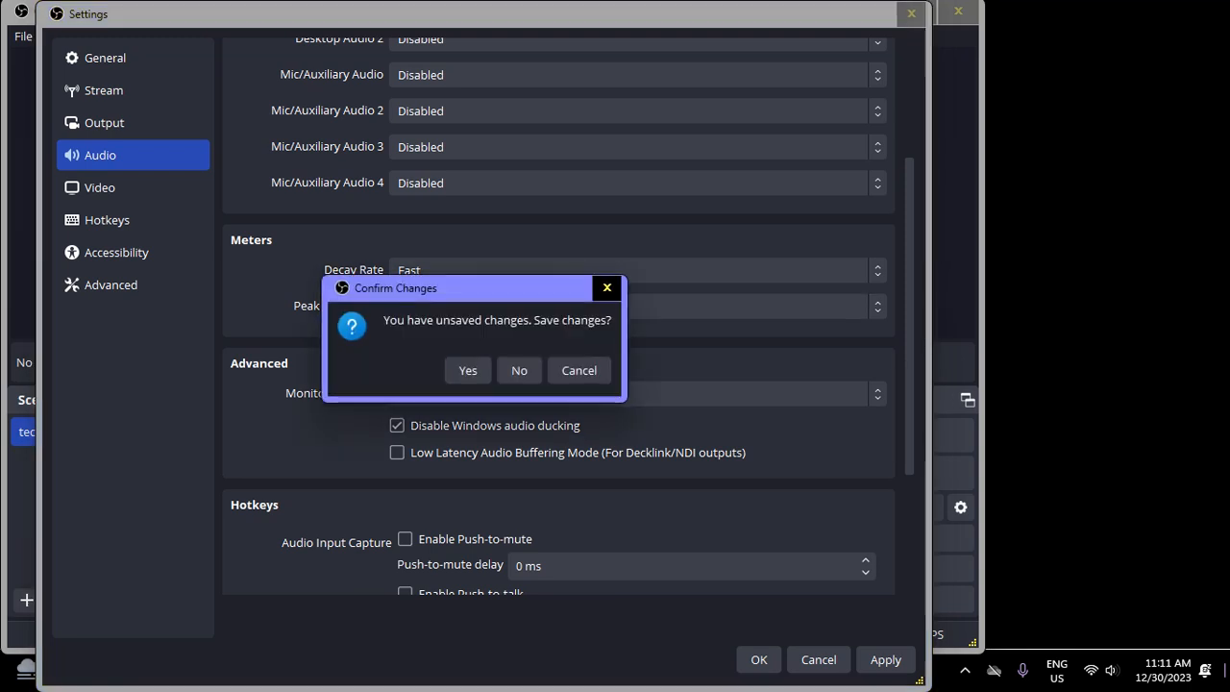
{"action": "key", "text": "shift+Tab"}
{"action": "key", "text": "Return"}
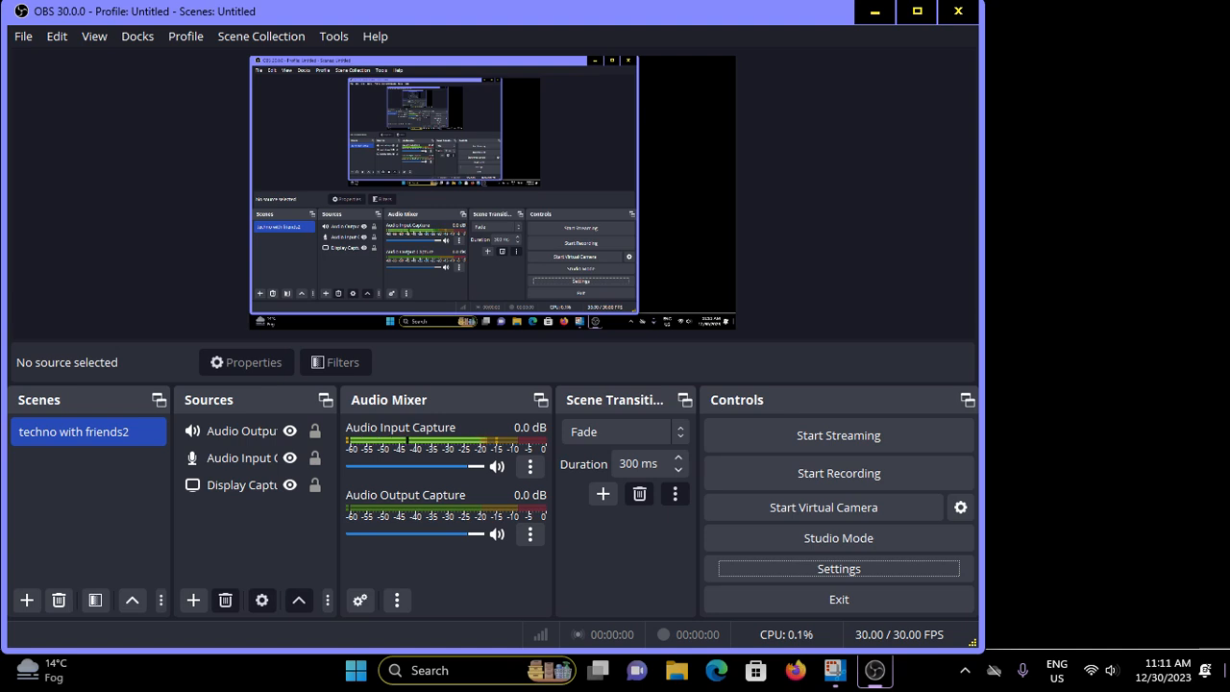
Record a short test clip of the screen, pausing and resuming it once before stopping the recording
{"action": "key", "text": "ctrl+r"}
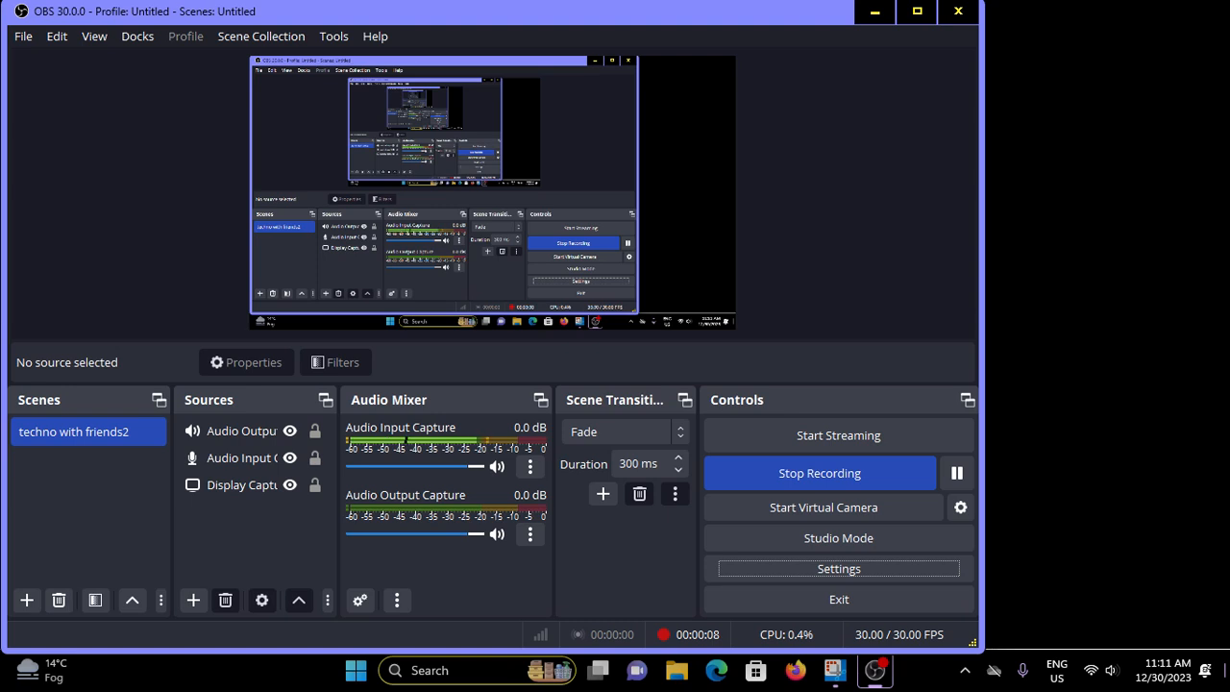
{"action": "key", "text": "ctrl+p"}
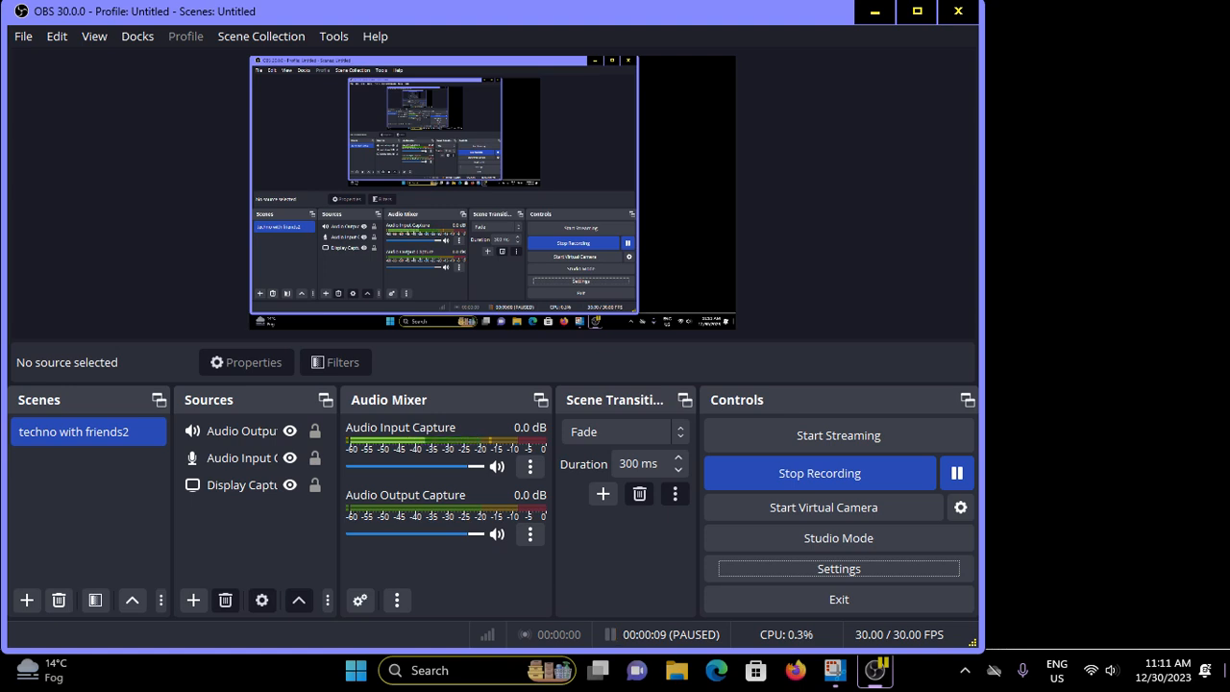
{"action": "key", "text": "ctrl+p"}
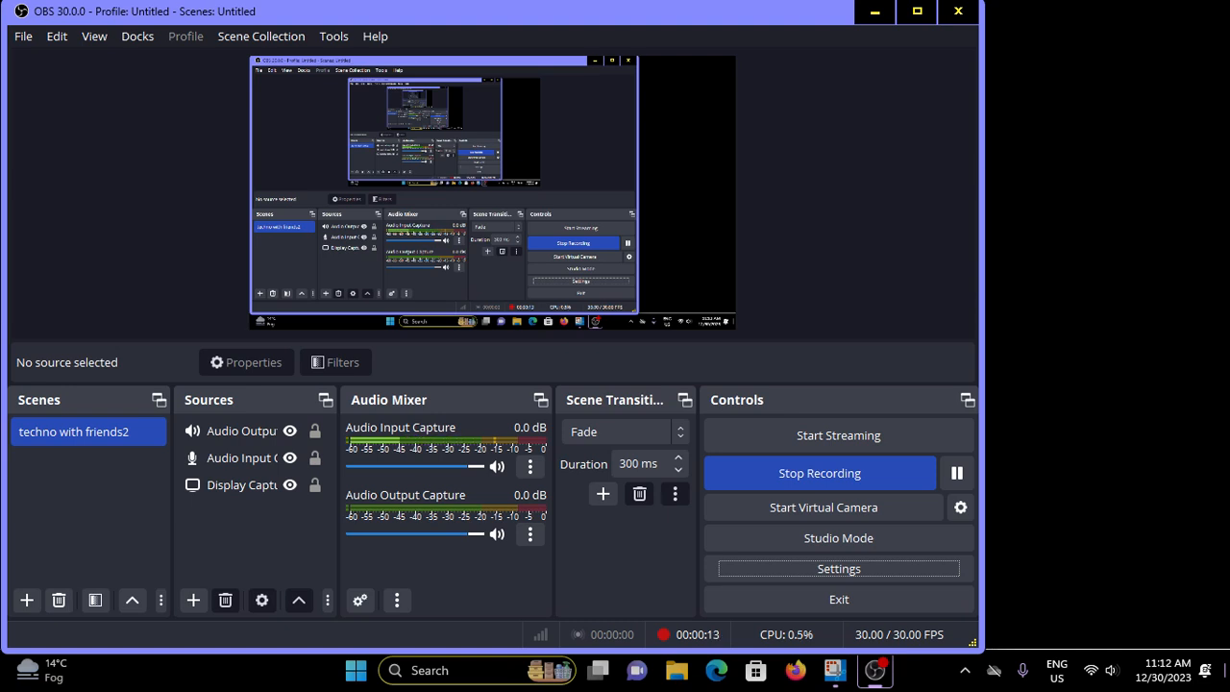
{"action": "key", "text": "ctrl+s"}
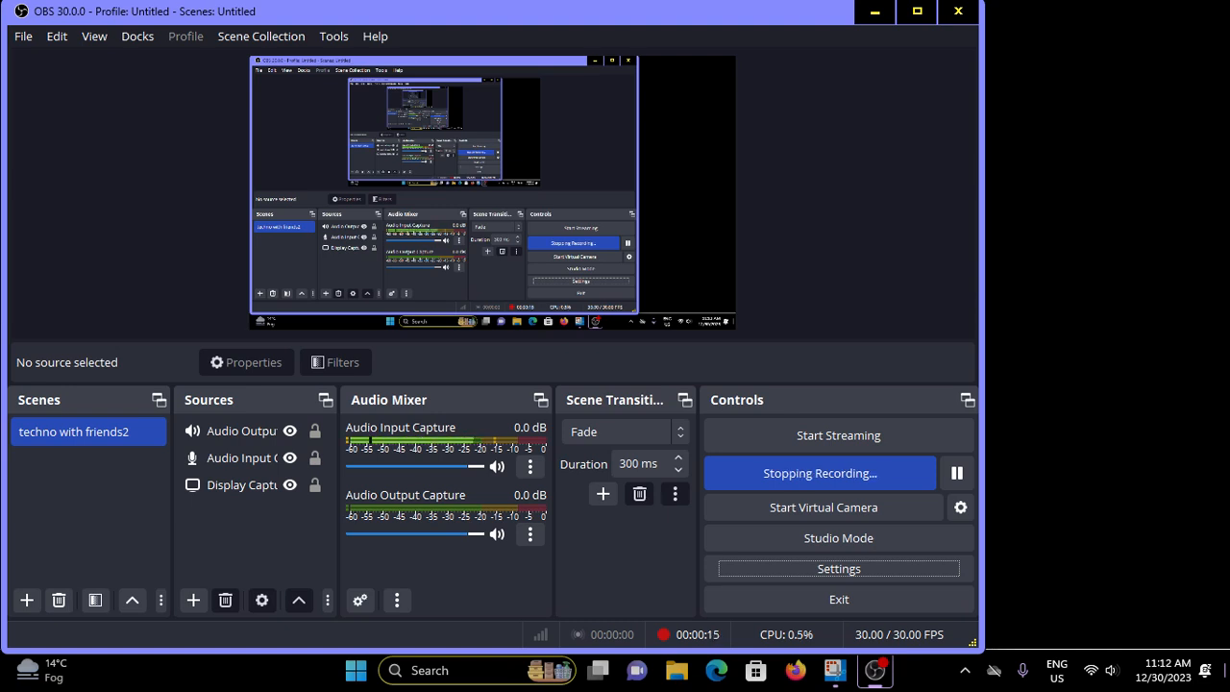
Exit OBS Studio and open This PC from the desktop
{"action": "key", "text": "alt+F4"}
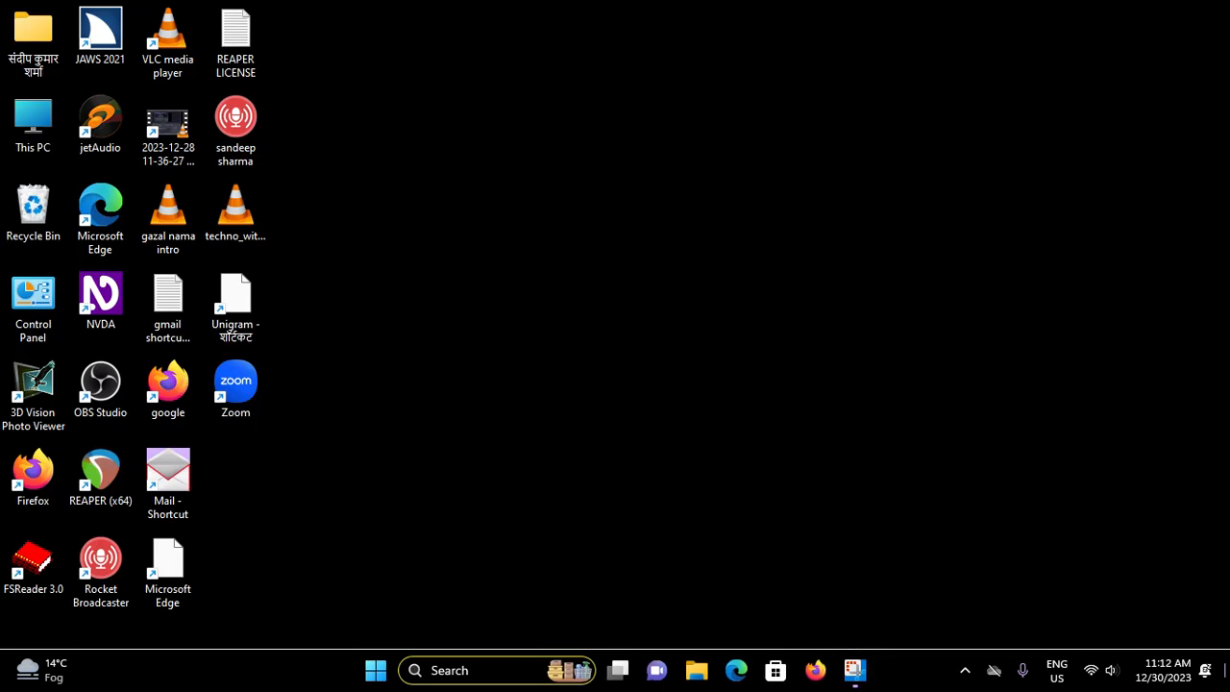
{"action": "key", "text": "Up"}
{"action": "key", "text": "Down"}
{"action": "key", "text": "Up"}
{"action": "key", "text": "Up"}
Open Local Disk (C:) in This PC
{"action": "key", "text": "Up"}
{"action": "key", "text": "Up"}
{"action": "key", "text": "Up"}
{"action": "key", "text": "Left"}
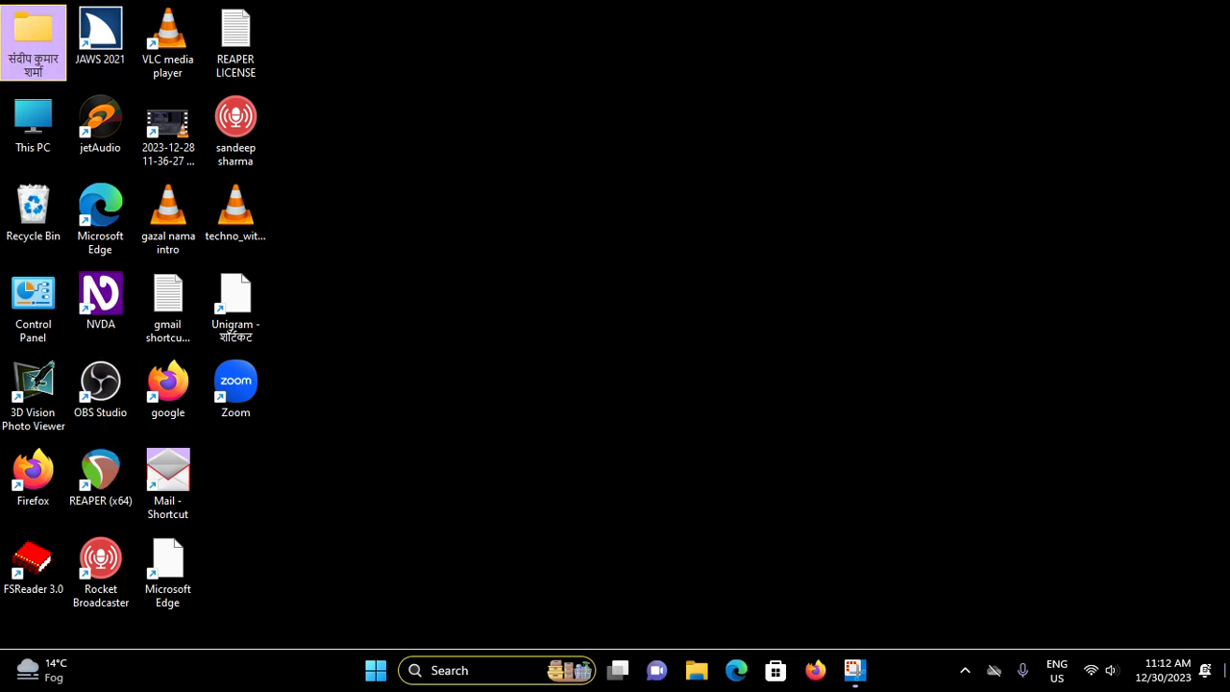
{"action": "key", "text": "Down"}
{"action": "key", "text": "Return"}
{"action": "key", "text": "Down"}
{"action": "key", "text": "Down"}
{"action": "key", "text": "Down"}
{"action": "key", "text": "Down"}
{"action": "key", "text": "Down"}
{"action": "key", "text": "Down"}
{"action": "key", "text": "Up"}
{"action": "key", "text": "Up"}
{"action": "key", "text": "Up"}
{"action": "key", "text": "Up"}
{"action": "key", "text": "Up"}
{"action": "key", "text": "Up"}
{"action": "key", "text": "Up"}
{"action": "key", "text": "Up"}
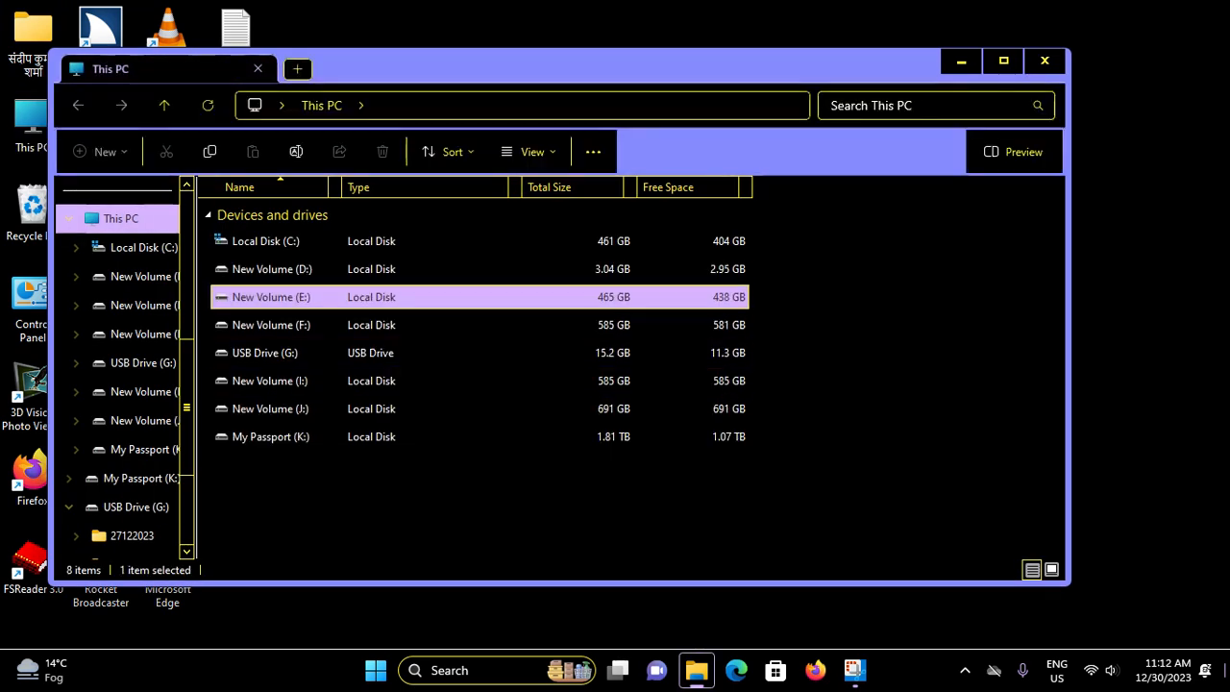
{"action": "key", "text": "Return"}
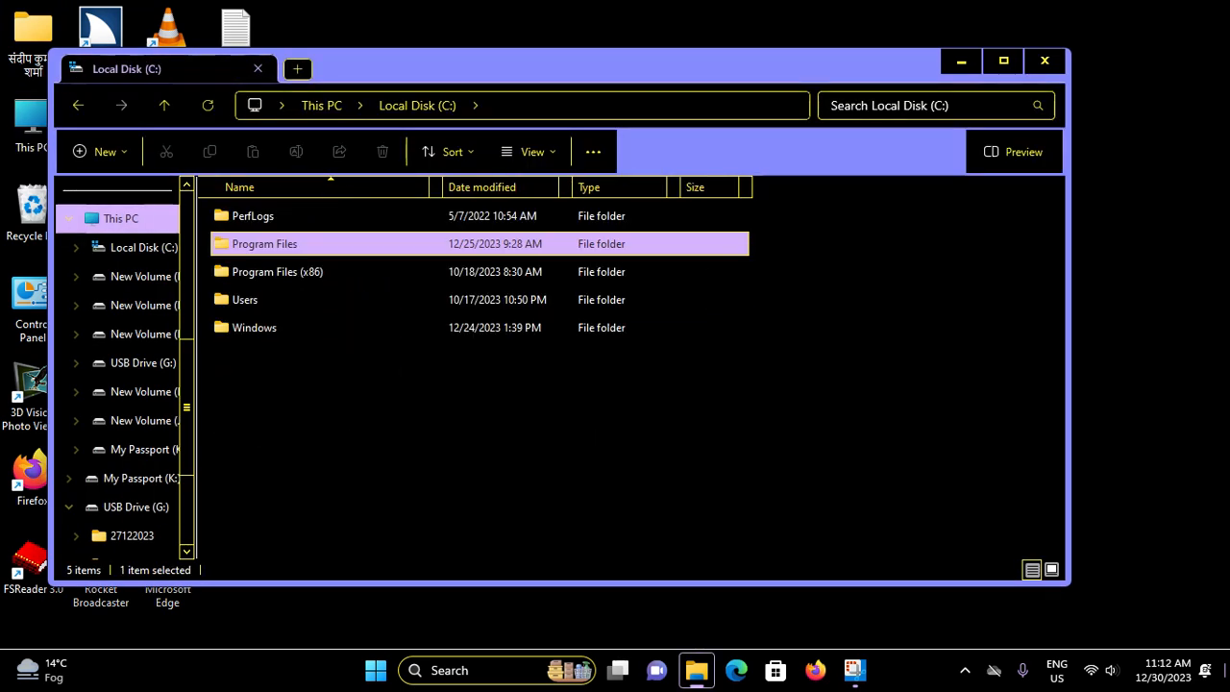
Open the Users folder and go into the personal profile folder
{"action": "key", "text": "Down"}
{"action": "key", "text": "Down"}
{"action": "key", "text": "Down"}
{"action": "key", "text": "Up"}
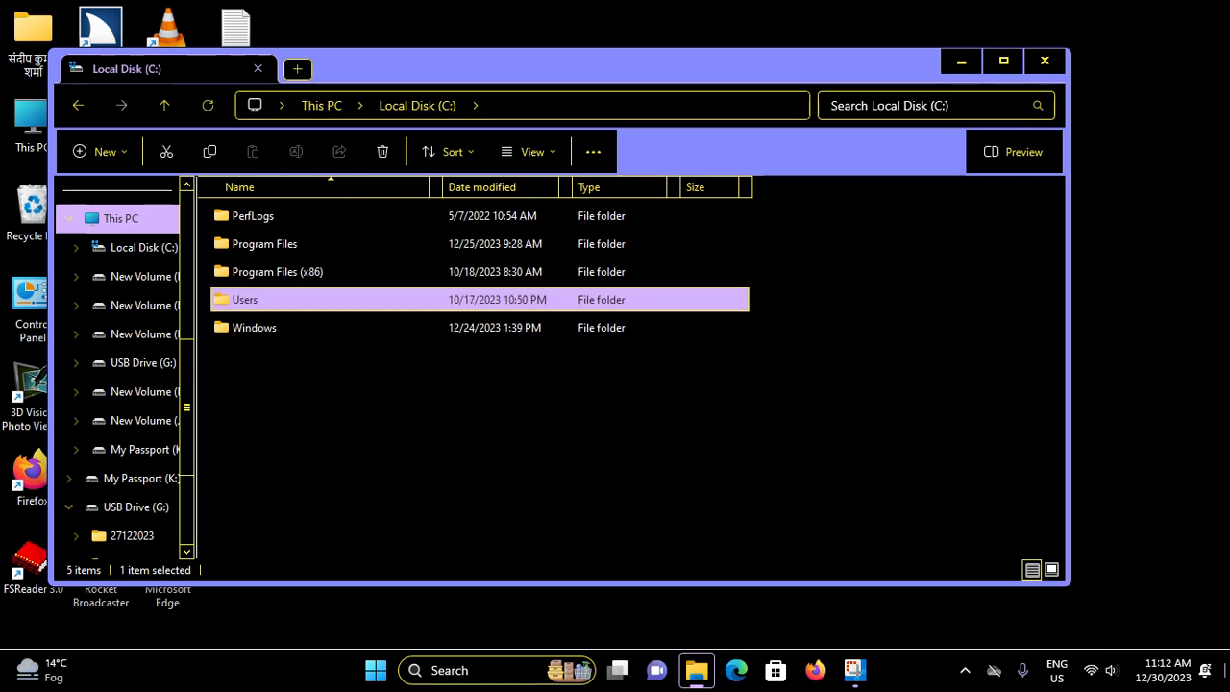
{"action": "key", "text": "Return"}
{"action": "key", "text": "Return"}
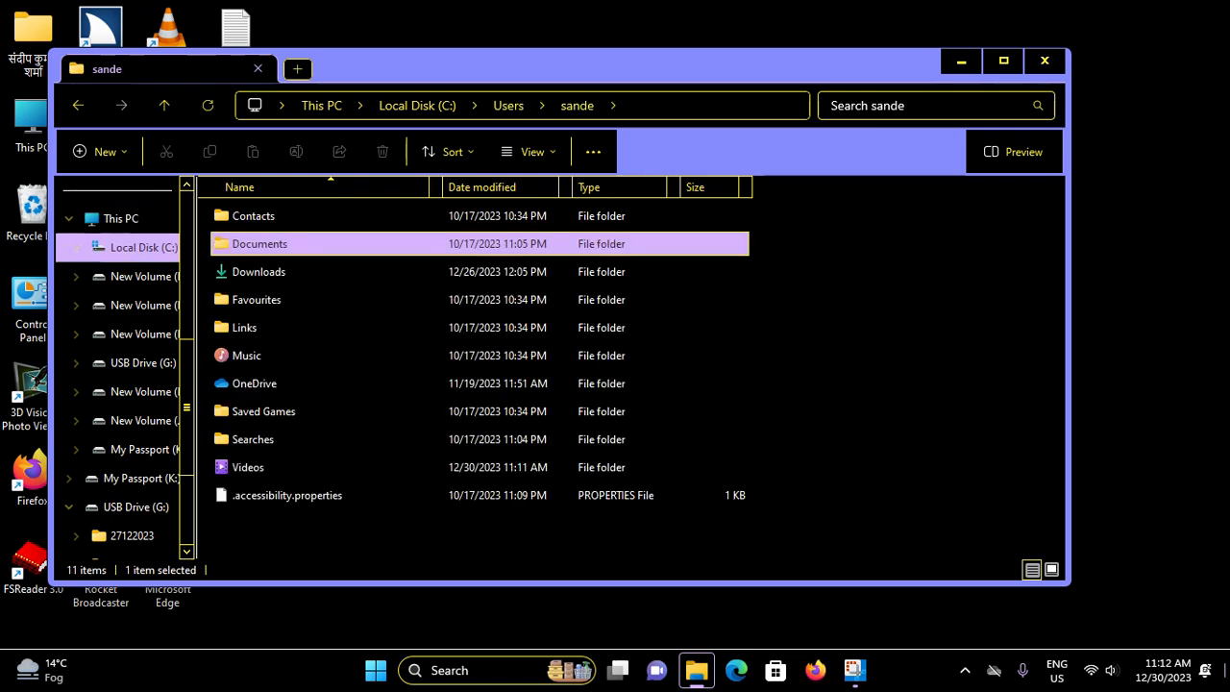
Open the Videos folder inside the profile folder
{"action": "key", "text": "Down"}
{"action": "key", "text": "Down"}
{"action": "key", "text": "Down"}
{"action": "key", "text": "Down"}
{"action": "key", "text": "Down"}
{"action": "key", "text": "Down"}
{"action": "key", "text": "Down"}
{"action": "key", "text": "Down"}
{"action": "key", "text": "Down"}
{"action": "key", "text": "Up"}
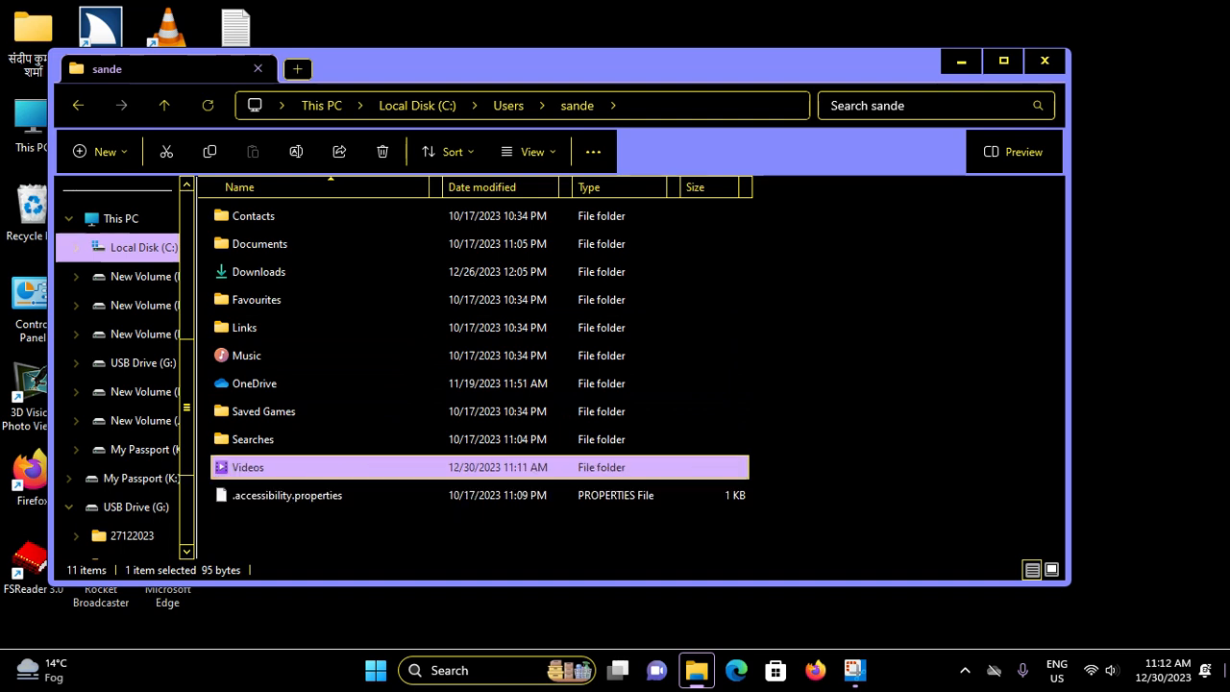
{"action": "key", "text": "Return"}
{"action": "key", "text": "Down"}
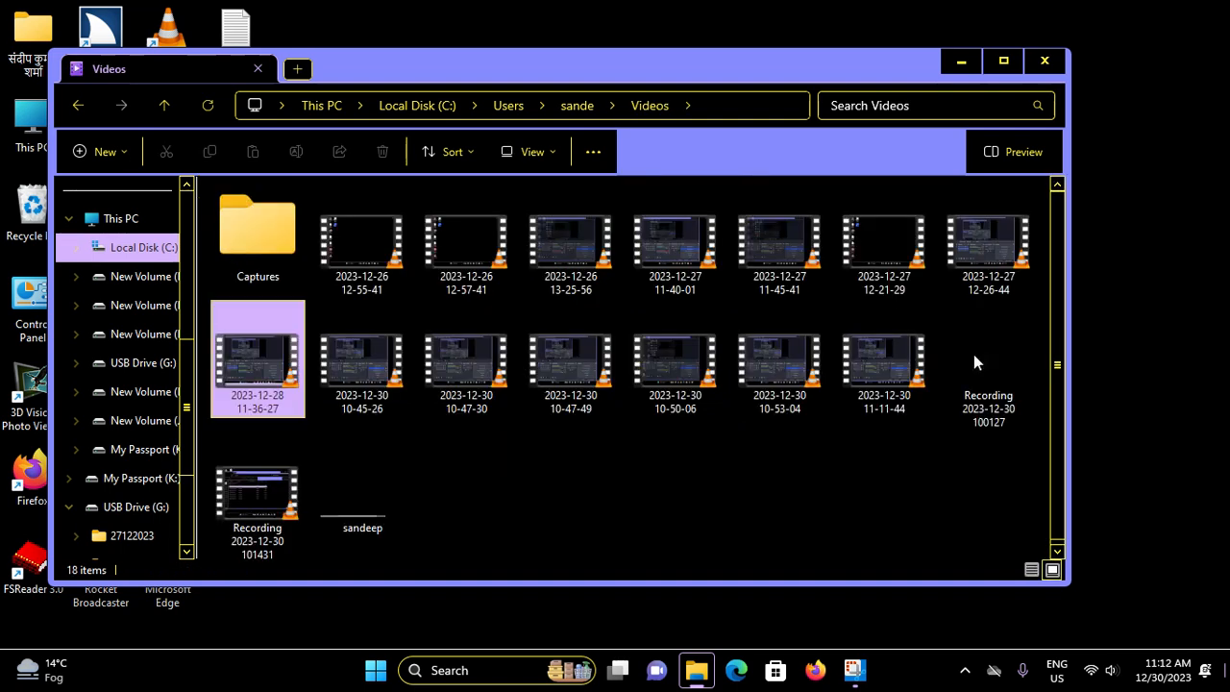
{"action": "key", "text": "Down"}
{"action": "key", "text": "Left"}
{"action": "key", "text": "Left"}
{"action": "key", "text": "Left"}
{"action": "key", "text": "Right"}
{"action": "key", "text": "Right"}
{"action": "key", "text": "Left"}
{"action": "key", "text": "Return"}
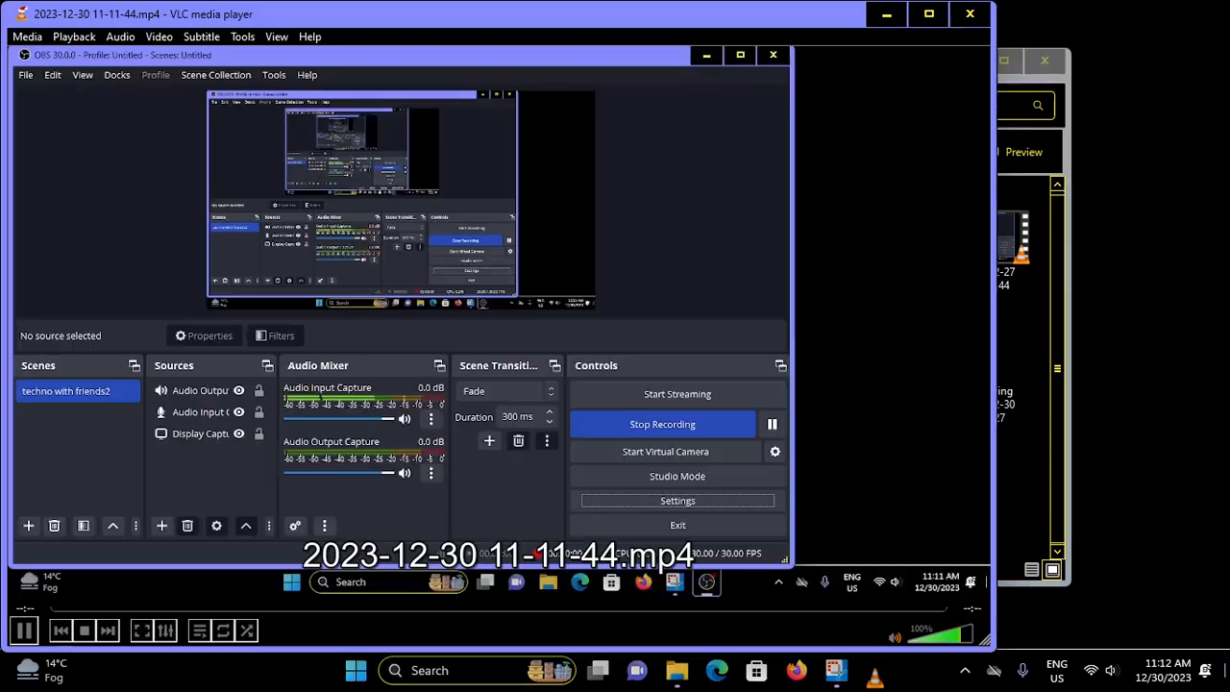
Raise the playback volume of the recording to 200%
{"action": "key", "text": "ctrl+Up"}
{"action": "key", "text": "ctrl+Up"}
{"action": "key", "text": "ctrl+Up"}
{"action": "key", "text": "ctrl+Up"}
{"action": "key", "text": "ctrl+Up"}
{"action": "key", "text": "ctrl+Up"}
{"action": "key", "text": "ctrl+Up"}
{"action": "key", "text": "ctrl+Up"}
{"action": "key", "text": "ctrl+Up"}
{"action": "key", "text": "ctrl+Up"}
{"action": "key", "text": "ctrl+Up"}
{"action": "key", "text": "ctrl+Up"}
{"action": "key", "text": "ctrl+Up"}
{"action": "key", "text": "ctrl+Up"}
{"action": "key", "text": "ctrl+Up"}
{"action": "key", "text": "ctrl+Up"}
{"action": "key", "text": "ctrl+Up"}
{"action": "key", "text": "ctrl+Up"}
{"action": "key", "text": "ctrl+Up"}
{"action": "key", "text": "ctrl+Up"}
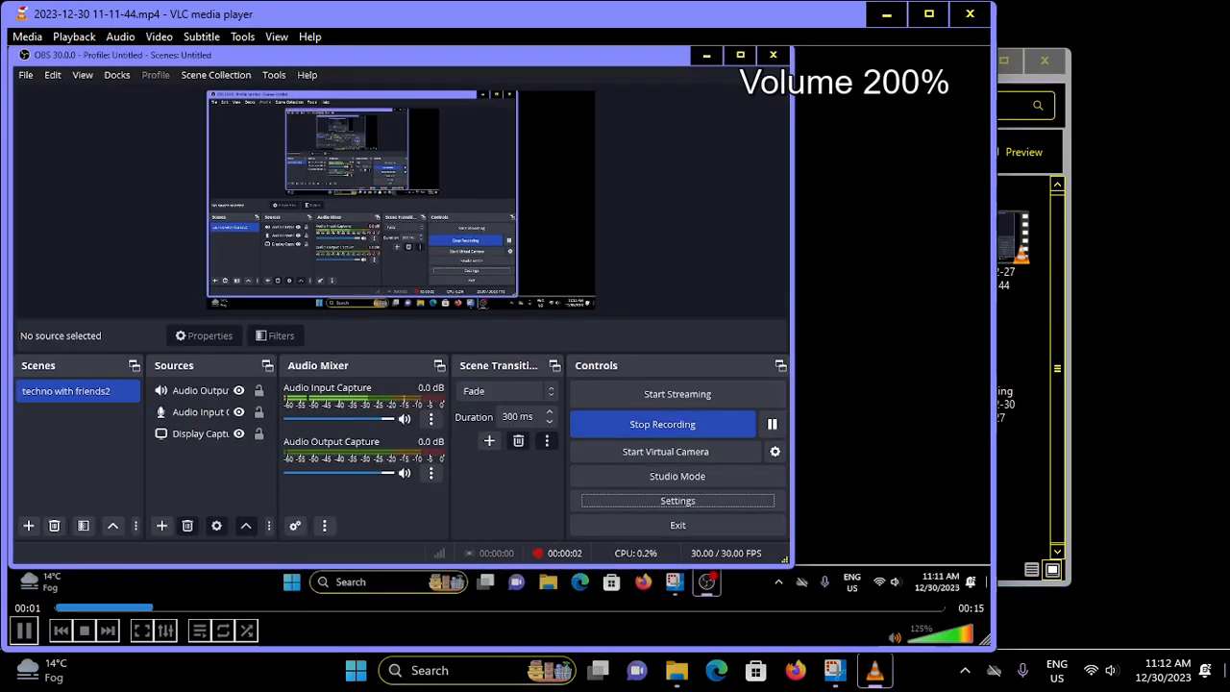